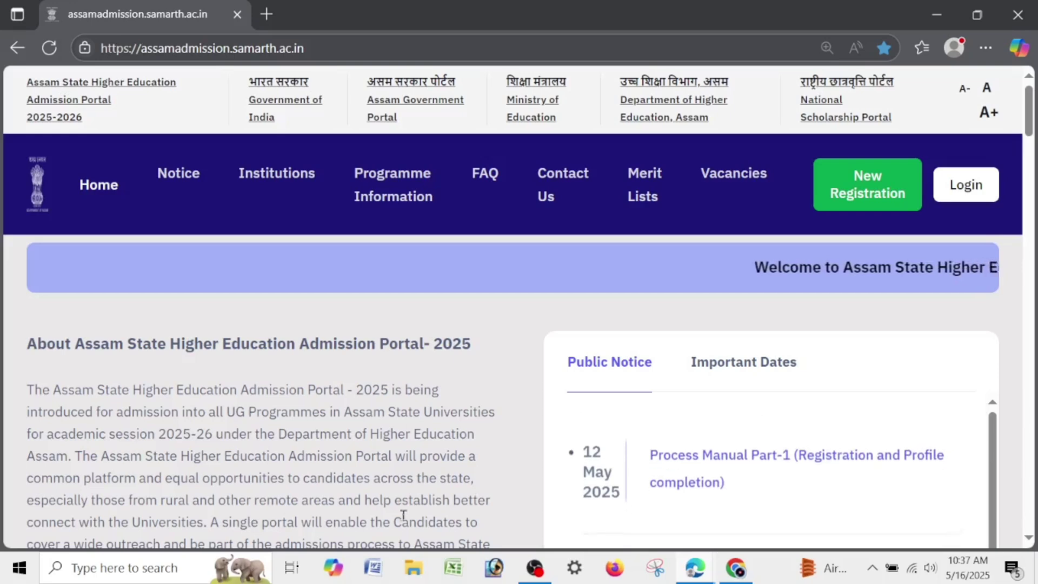
# Reset the zoom, go to the Notice list and open the 'Corrigendum on Fee Waiver notification 2025-26' document
pyautogui.hotkey('ctrl', '-')
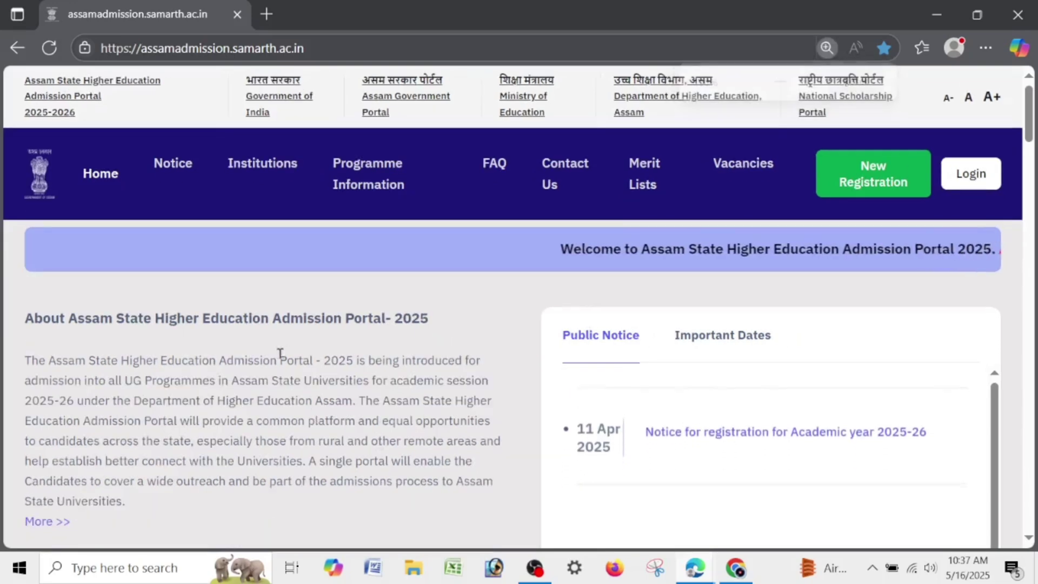
pyautogui.click(193, 172)
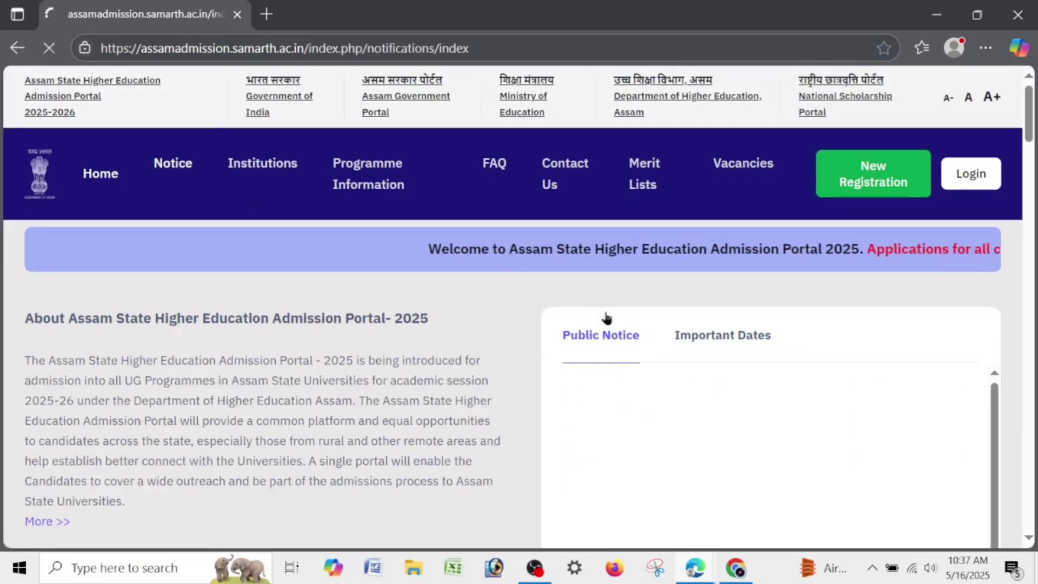
pyautogui.scroll(-4, 578, 296)
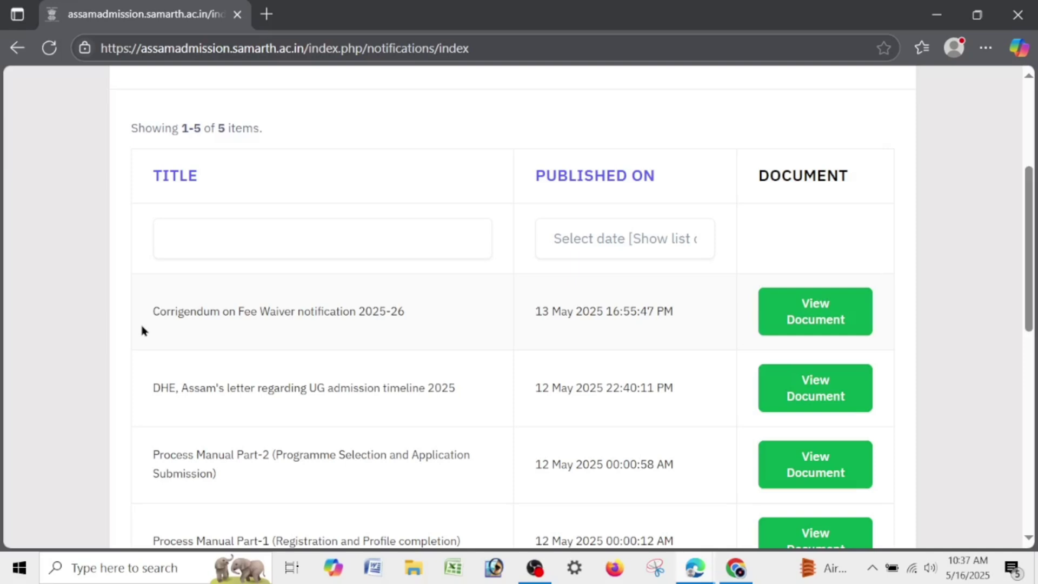
pyautogui.tripleClick(398, 321)
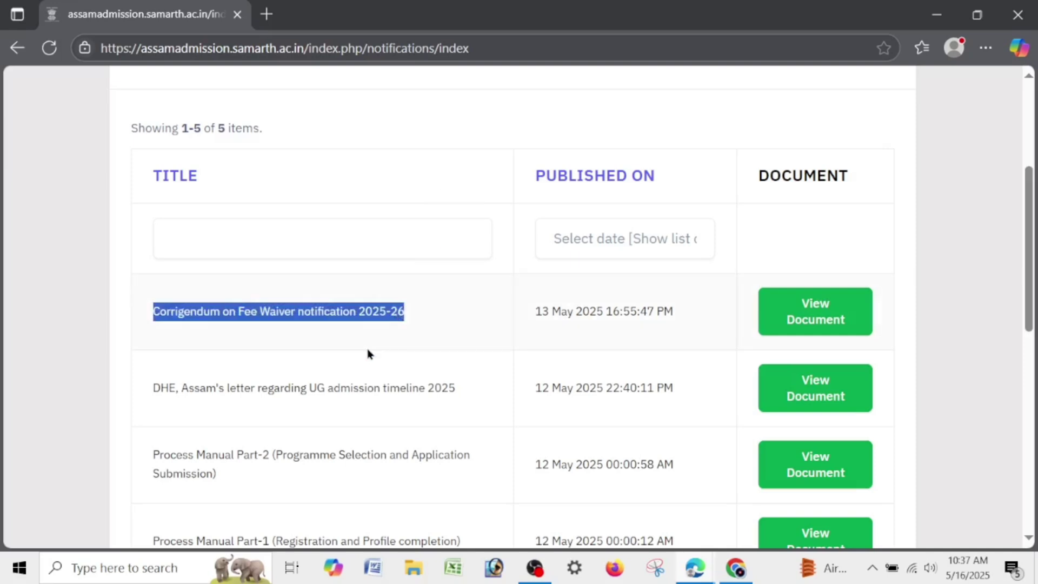
pyautogui.moveTo(400, 323); pyautogui.dragTo(108, 324)
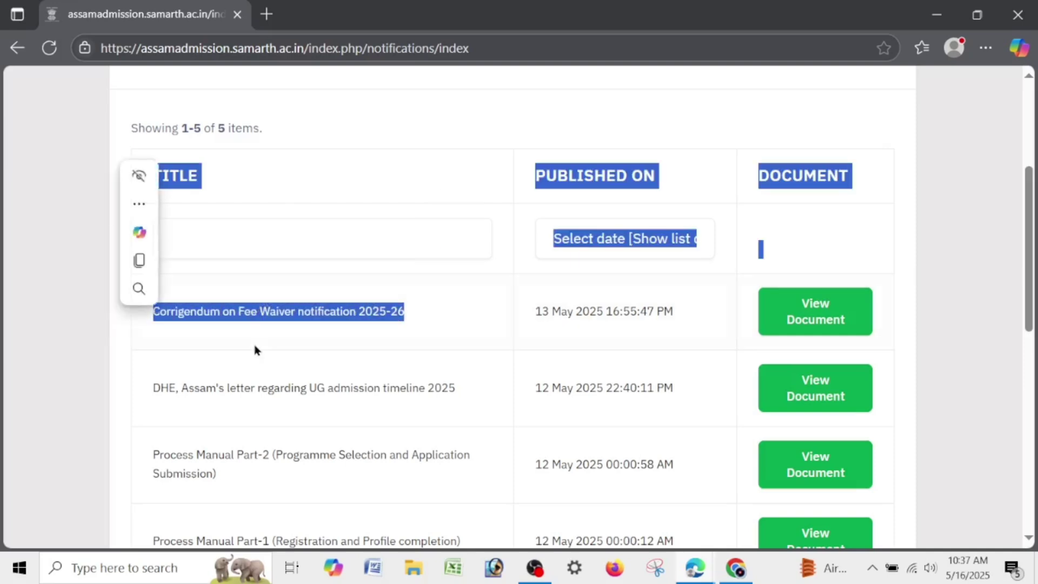
pyautogui.click(481, 346)
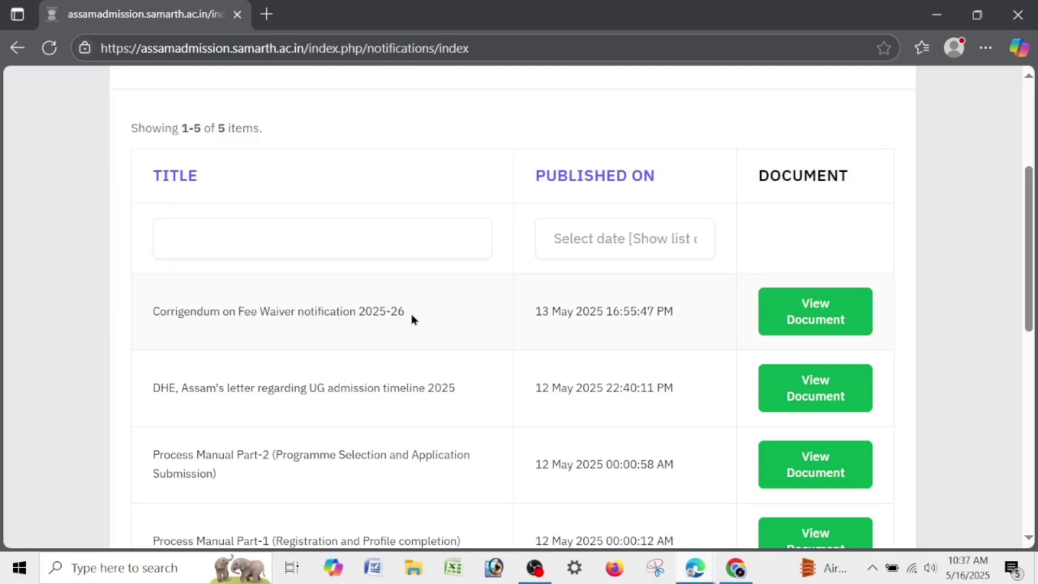
pyautogui.click(831, 322)
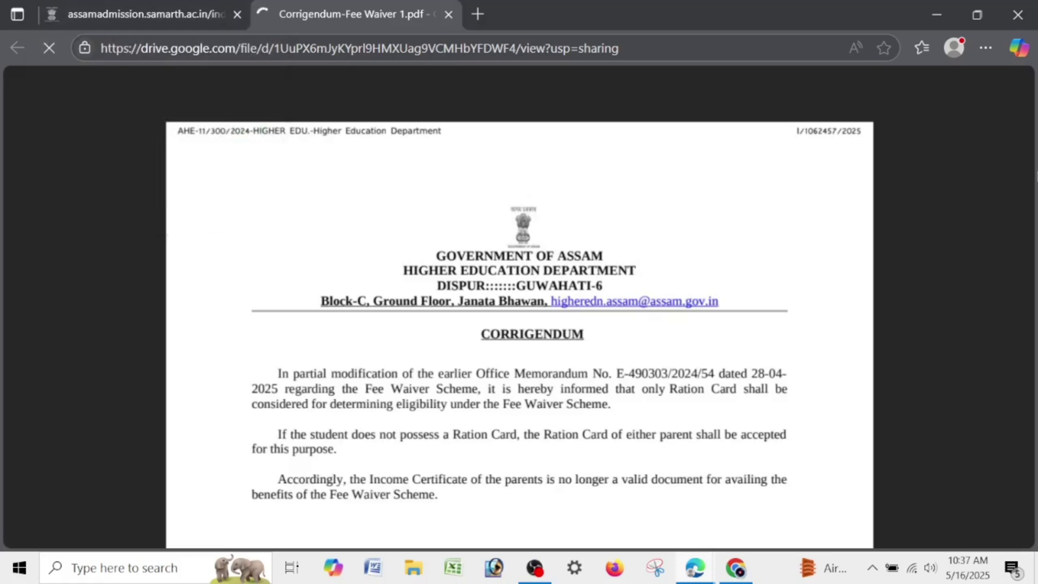
# Zoom the corrigendum PDF in and highlight the parent's Ration Card phrase and 'Fee Waiver Scheme'
pyautogui.hotkey('ctrl', '+')
pyautogui.hotkey('ctrl', '+')
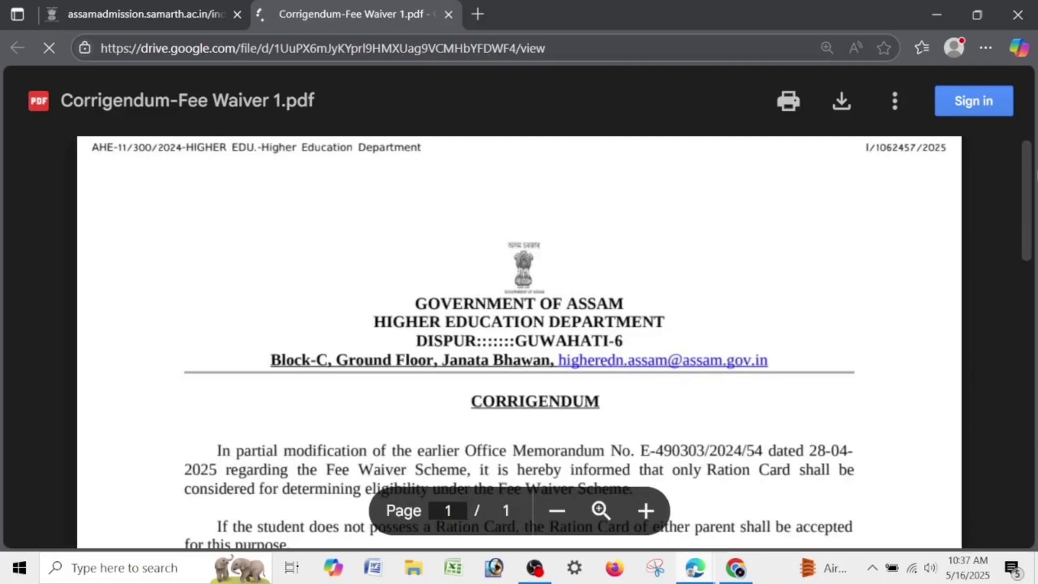
pyautogui.moveTo(1027, 167); pyautogui.dragTo(1031, 213)
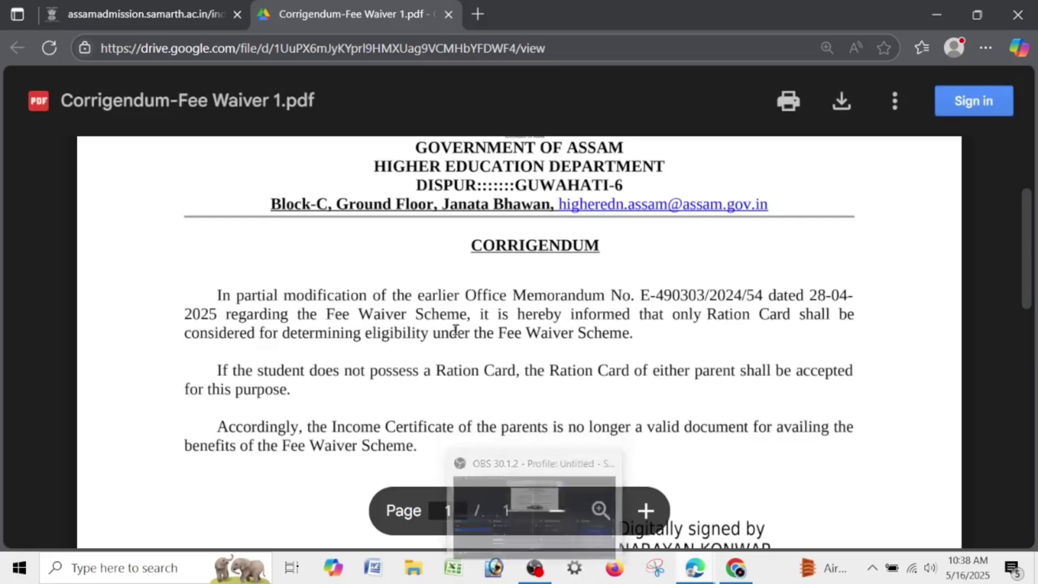
pyautogui.moveTo(437, 370); pyautogui.dragTo(629, 377)
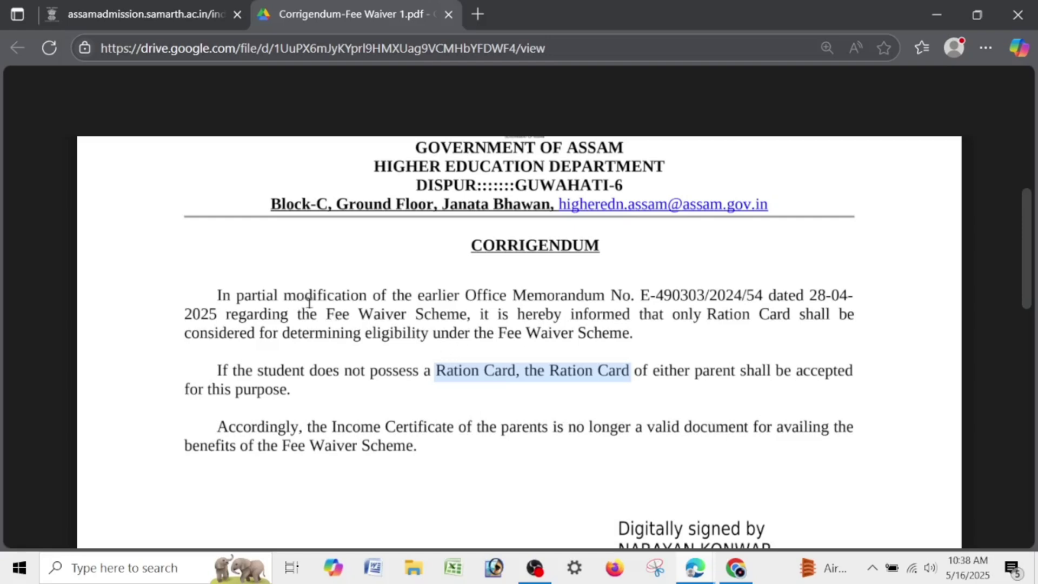
pyautogui.moveTo(326, 314); pyautogui.dragTo(471, 315)
pyautogui.click(670, 360)
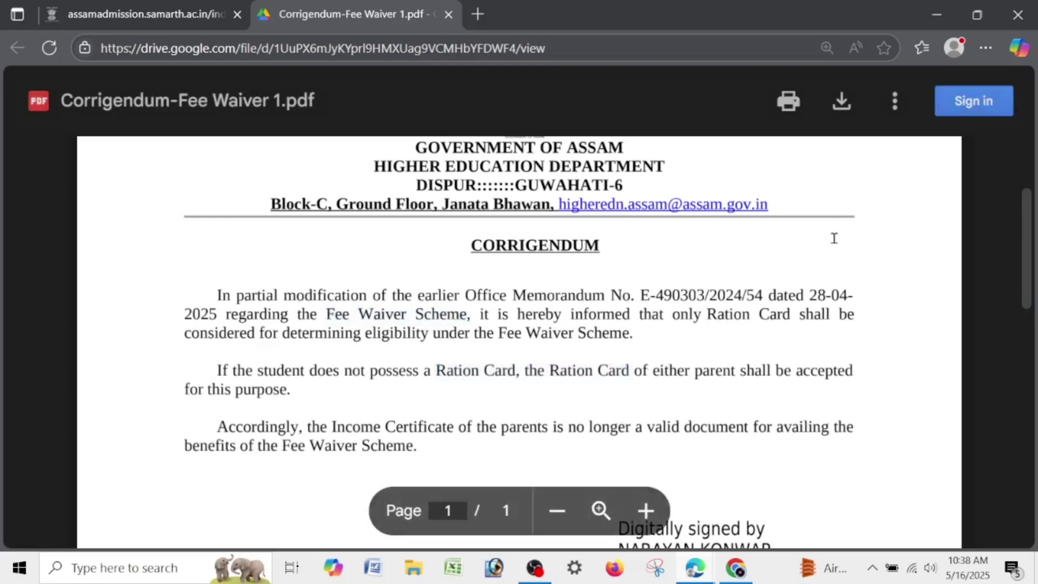
# Highlight the Ration Card and Income Certificate paragraphs, then return to the portal notices
pyautogui.scroll(-3, 834, 239)
pyautogui.scroll(6, 828, 239)
pyautogui.scroll(-3, 684, 274)
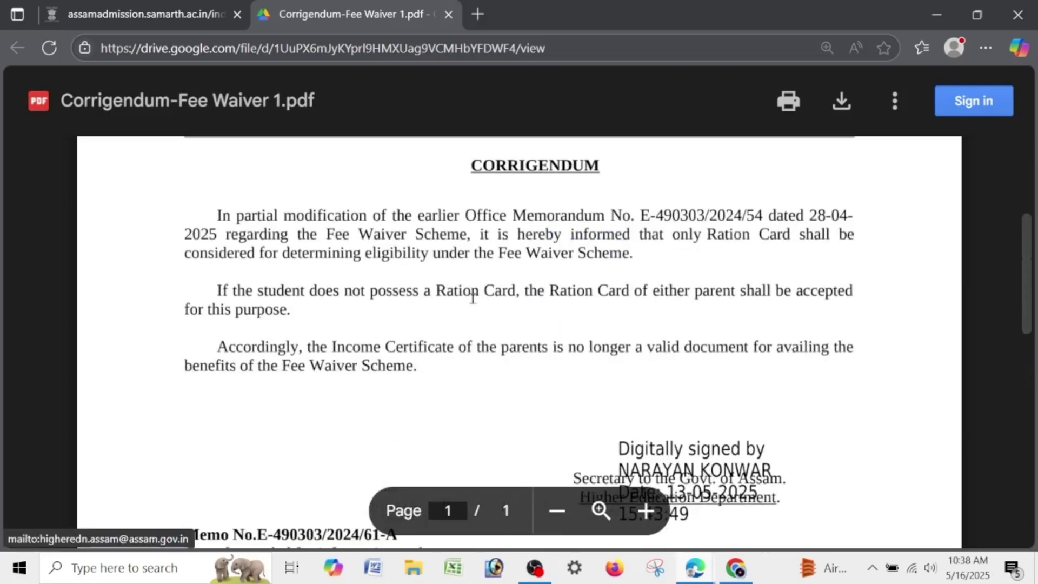
pyautogui.moveTo(221, 287); pyautogui.dragTo(313, 315)
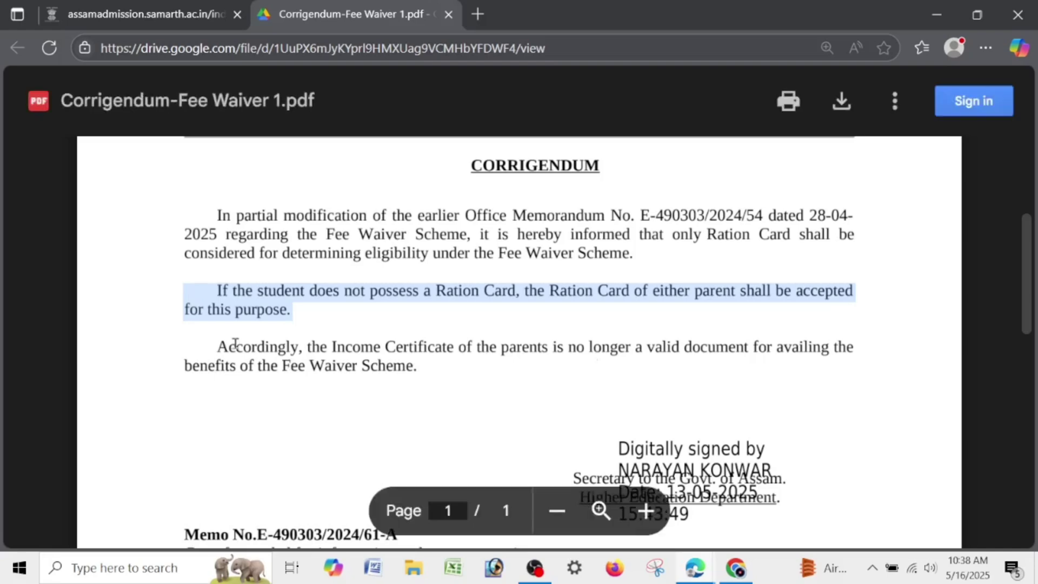
pyautogui.moveTo(222, 344); pyautogui.dragTo(400, 381)
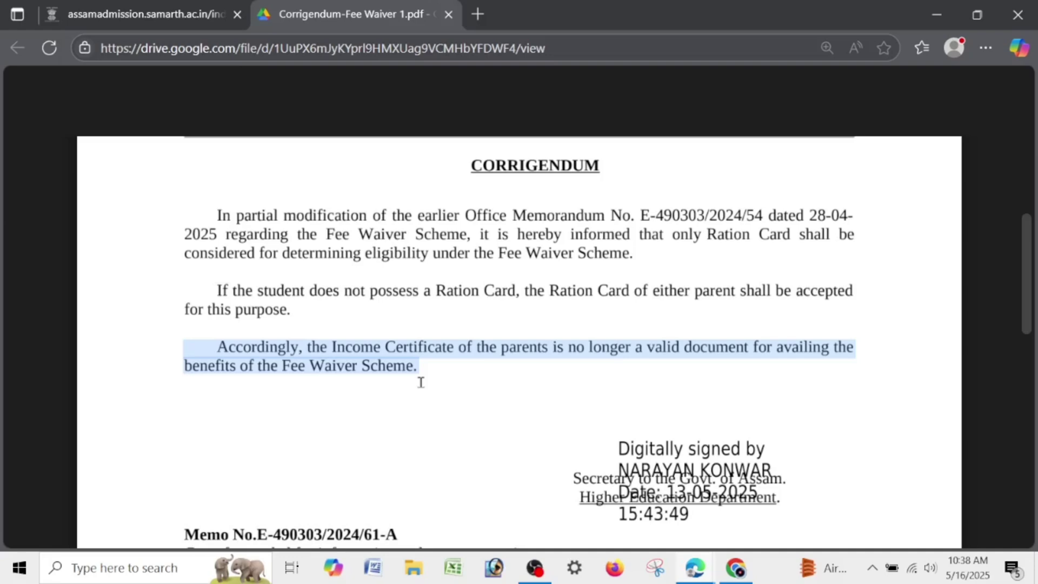
pyautogui.click(187, 13)
# Go back to the portal home page and open the New Registration form
pyautogui.scroll(4, 689, 313)
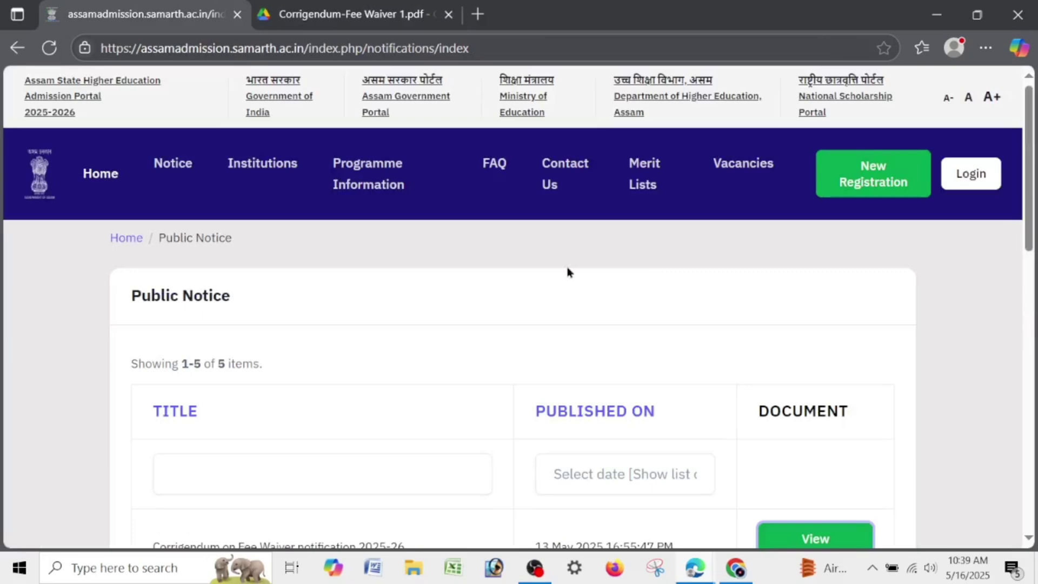
pyautogui.click(101, 182)
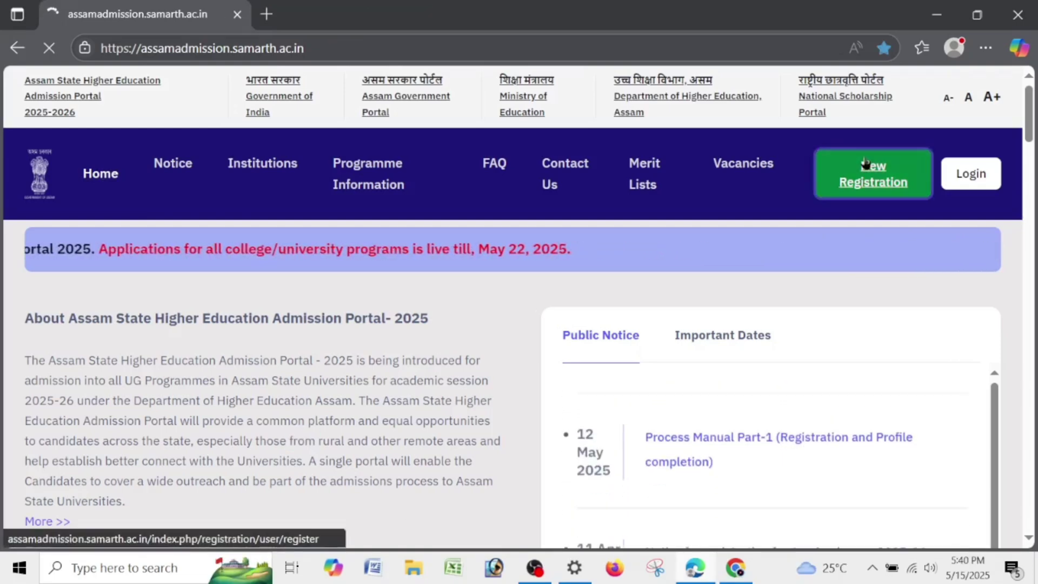
pyautogui.click(867, 163)
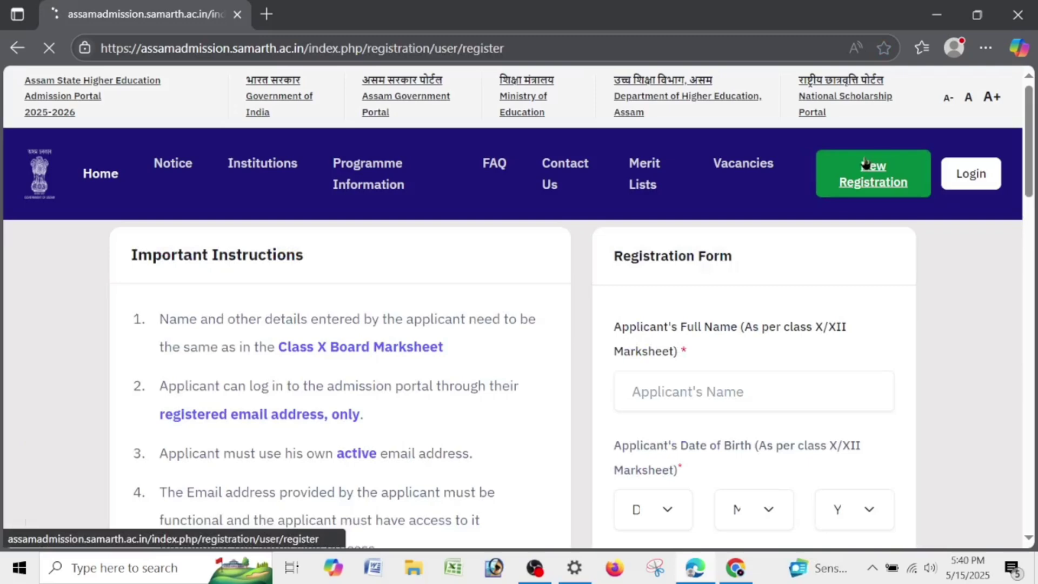
pyautogui.scroll(-4, 959, 265)
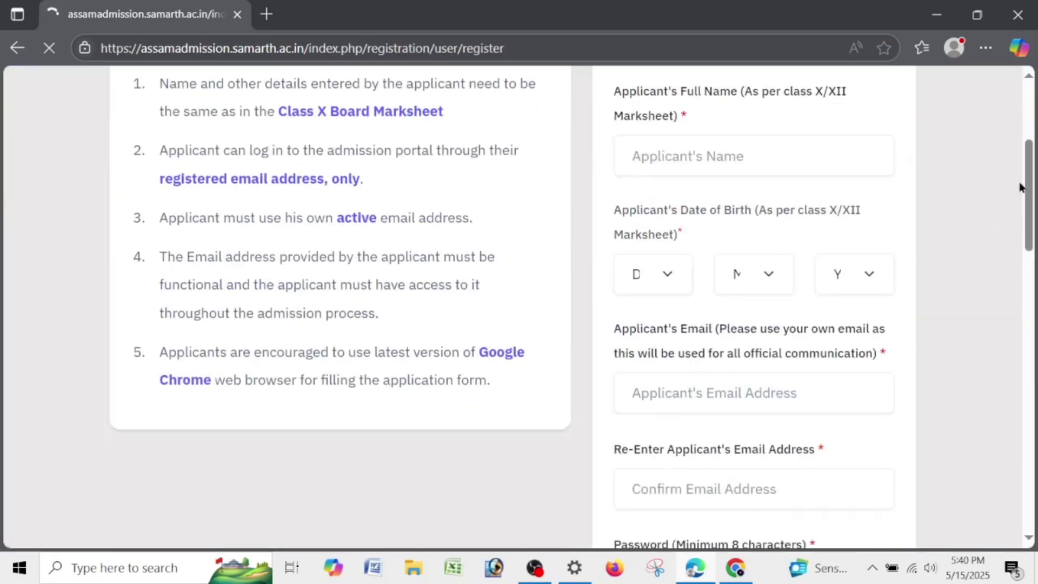
# Review the form's labels: full name, date of birth, email and the password length rule
pyautogui.moveTo(612, 90); pyautogui.dragTo(793, 93)
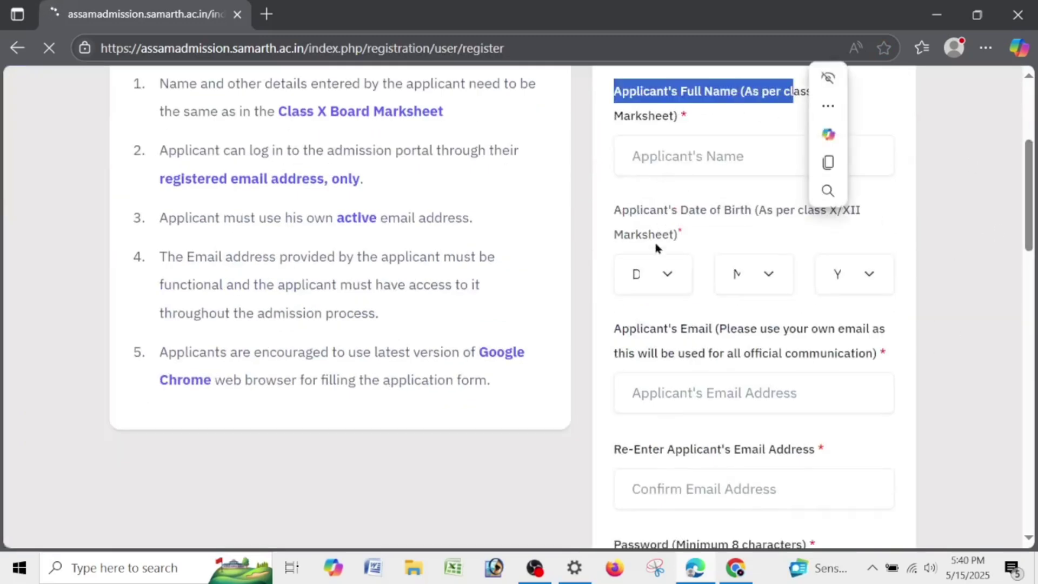
pyautogui.moveTo(610, 219); pyautogui.dragTo(771, 220)
pyautogui.moveTo(611, 336); pyautogui.dragTo(739, 330)
pyautogui.scroll(-4, 589, 233)
pyautogui.moveTo(615, 216); pyautogui.dragTo(814, 215)
pyautogui.moveTo(615, 309); pyautogui.dragTo(736, 324)
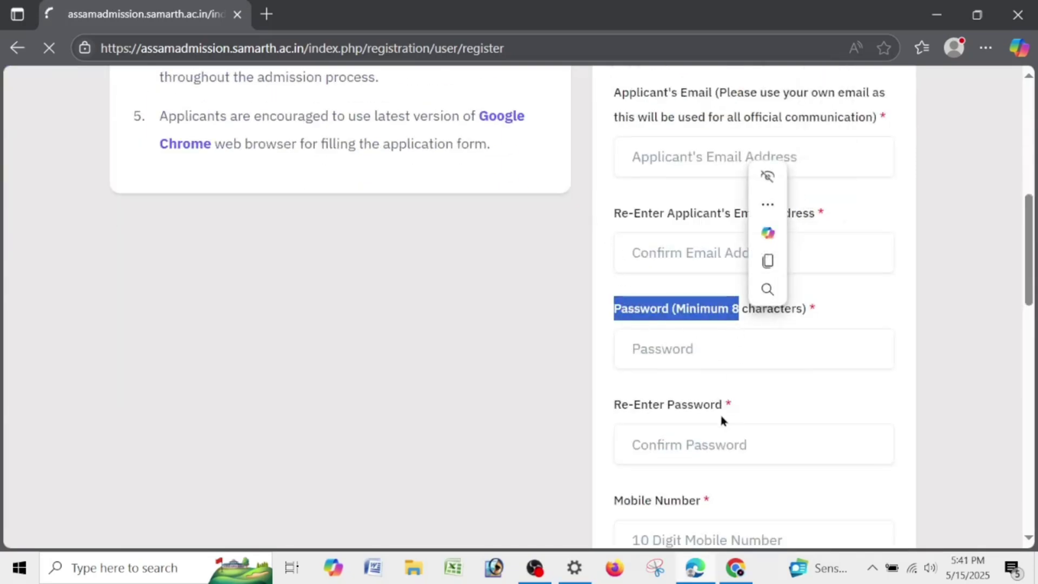
pyautogui.scroll(-4, 721, 418)
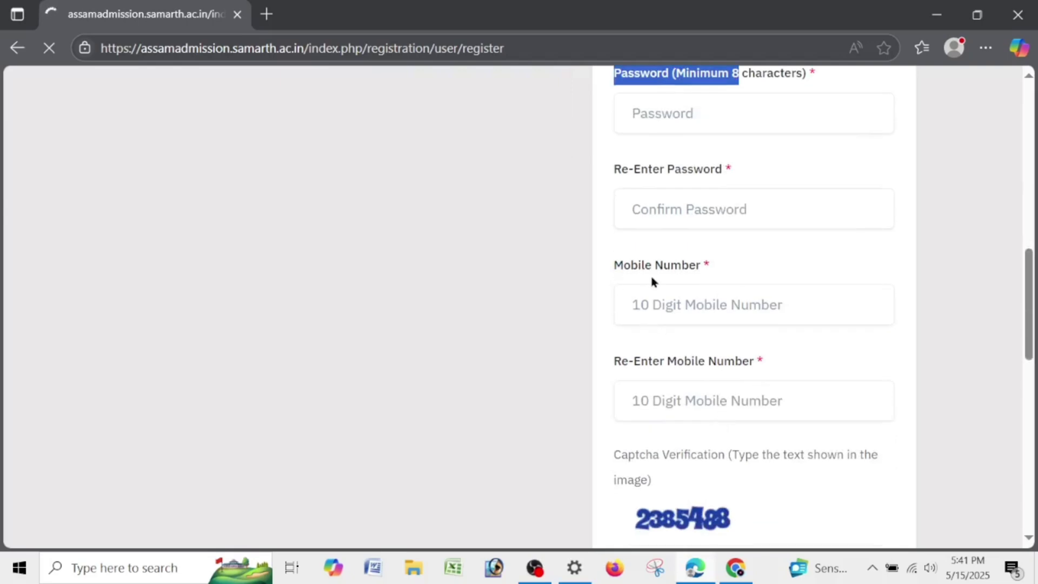
pyautogui.moveTo(615, 265); pyautogui.dragTo(701, 267)
pyautogui.moveTo(614, 361); pyautogui.dragTo(647, 364)
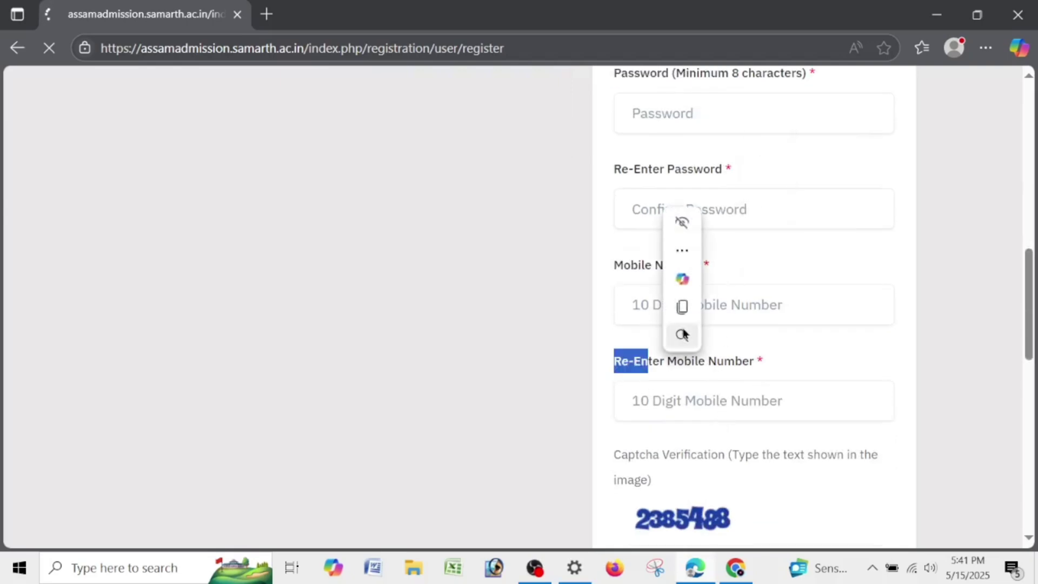
pyautogui.scroll(-4, 635, 352)
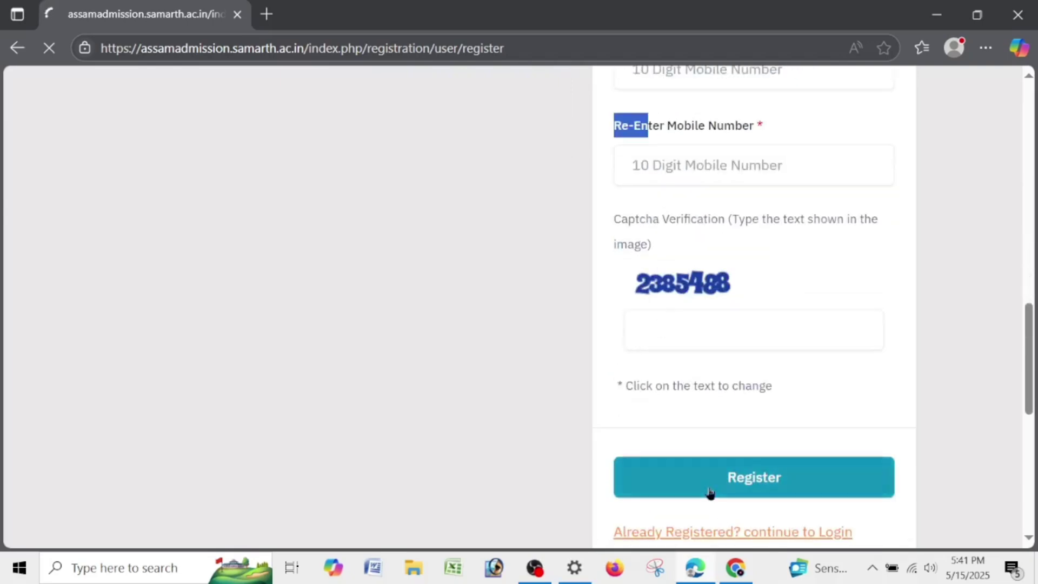
pyautogui.scroll(12, 603, 341)
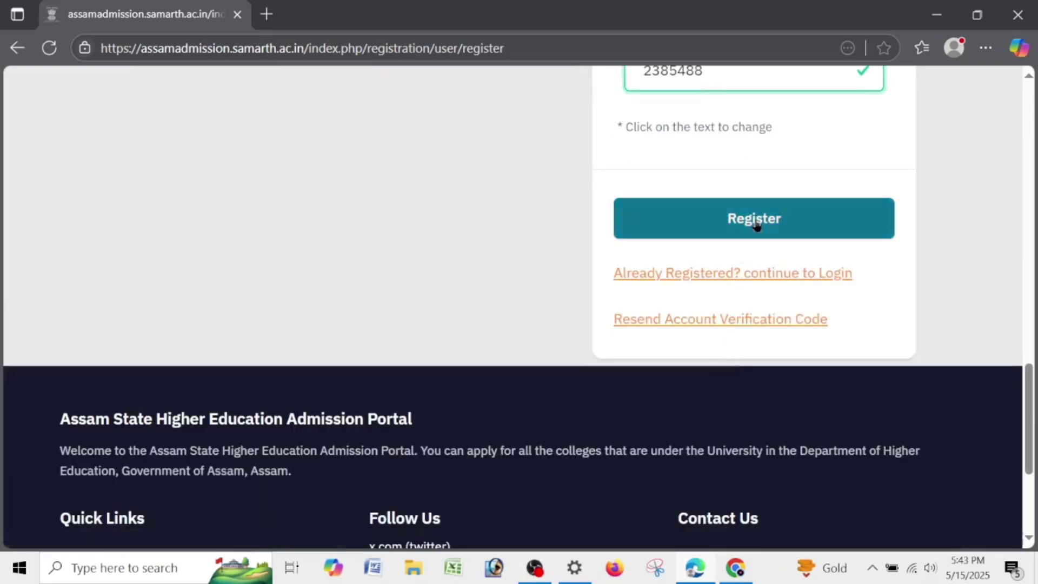
# Submit the registration form and let Edge save the account password
pyautogui.click(755, 221)
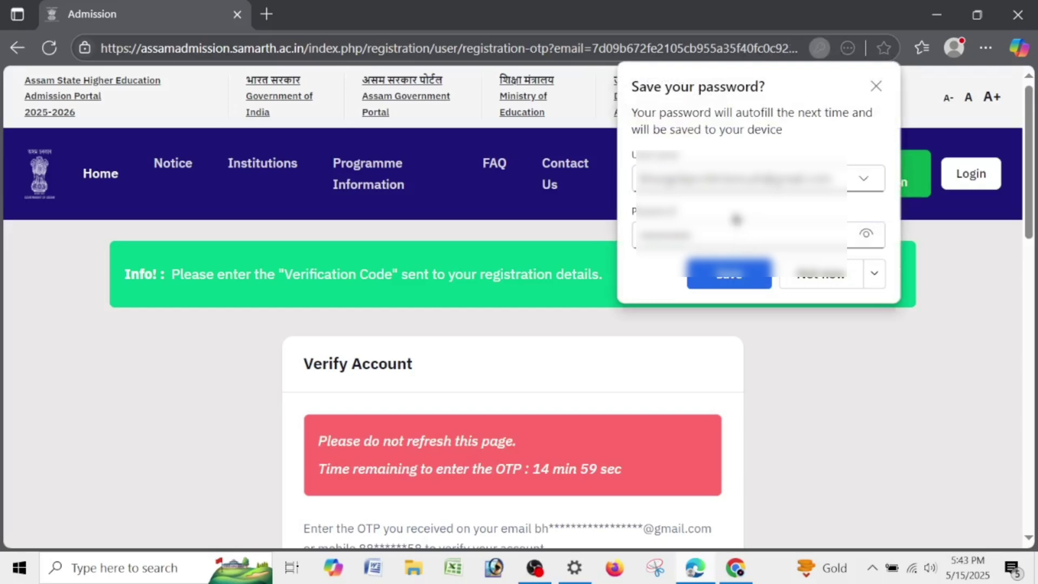
pyautogui.click(743, 278)
pyautogui.scroll(-8, 743, 277)
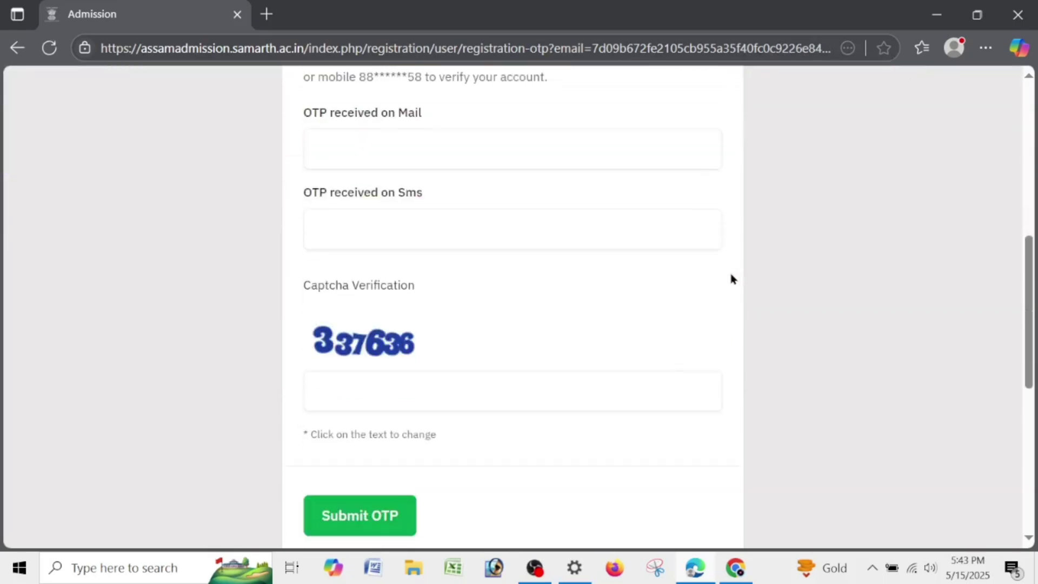
# Enter the SMS and mail OTPs with the captcha and submit them to verify the account
pyautogui.click(443, 154)
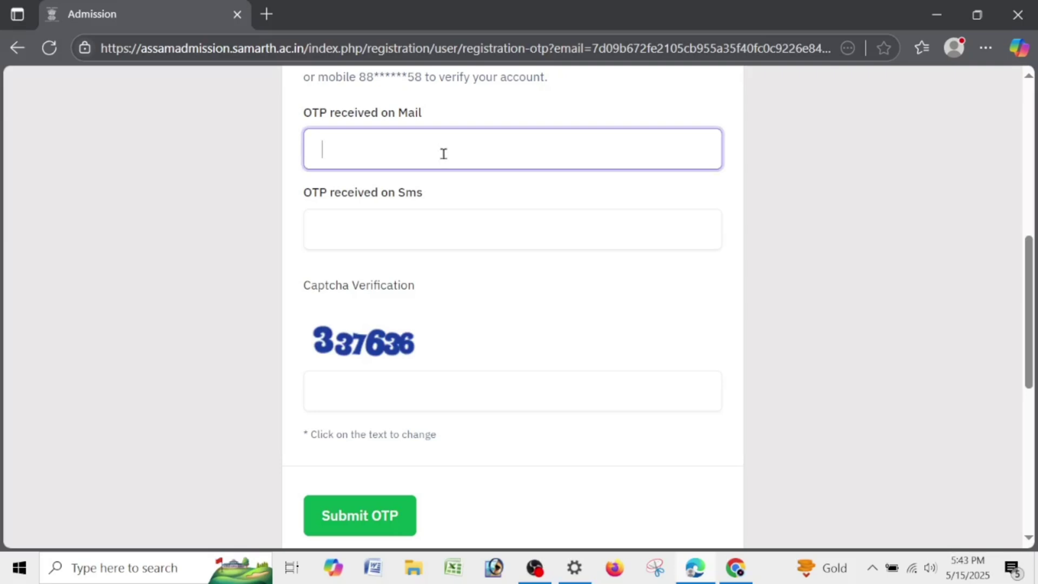
pyautogui.click(437, 240)
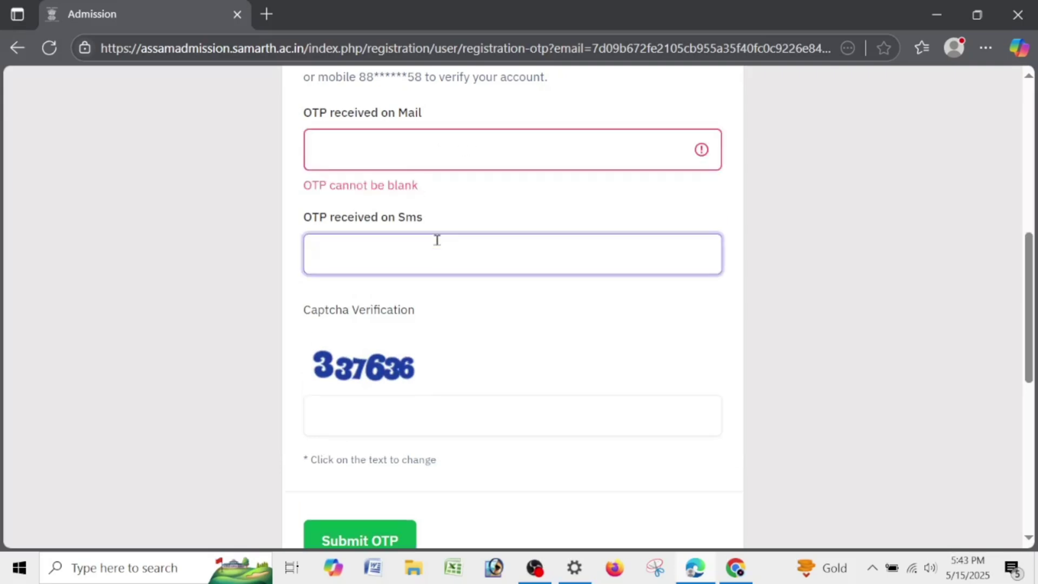
pyautogui.click(440, 166)
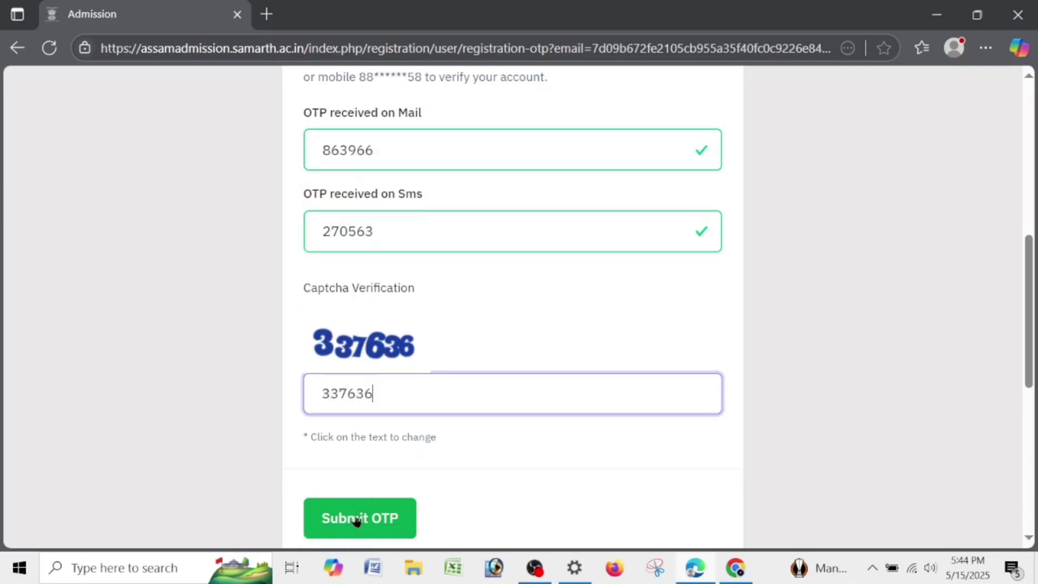
pyautogui.click(354, 528)
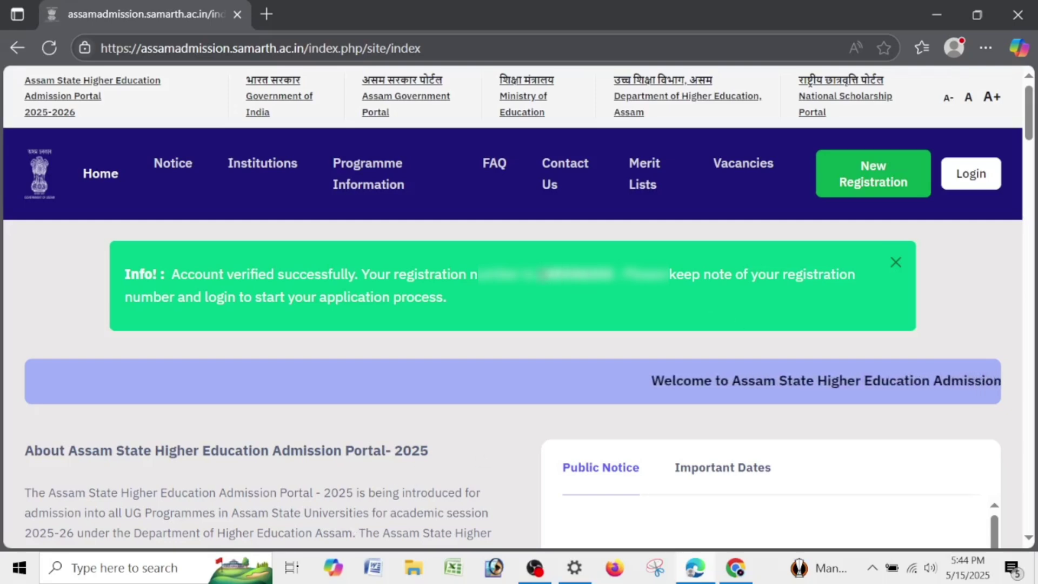
# Log in with the new account, removing the extra captcha digit after the first attempt fails
pyautogui.click(966, 179)
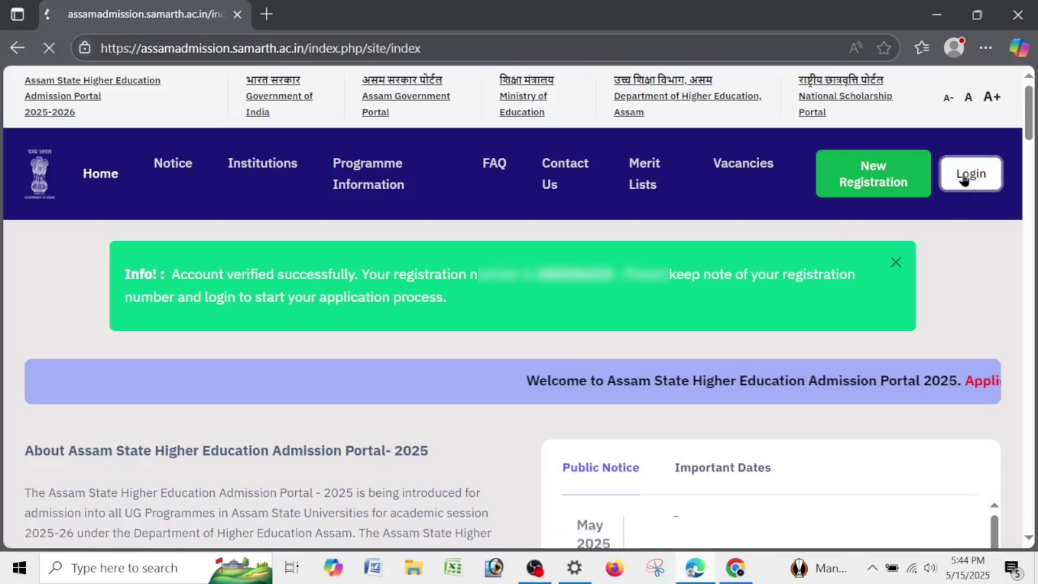
pyautogui.scroll(-5, 966, 184)
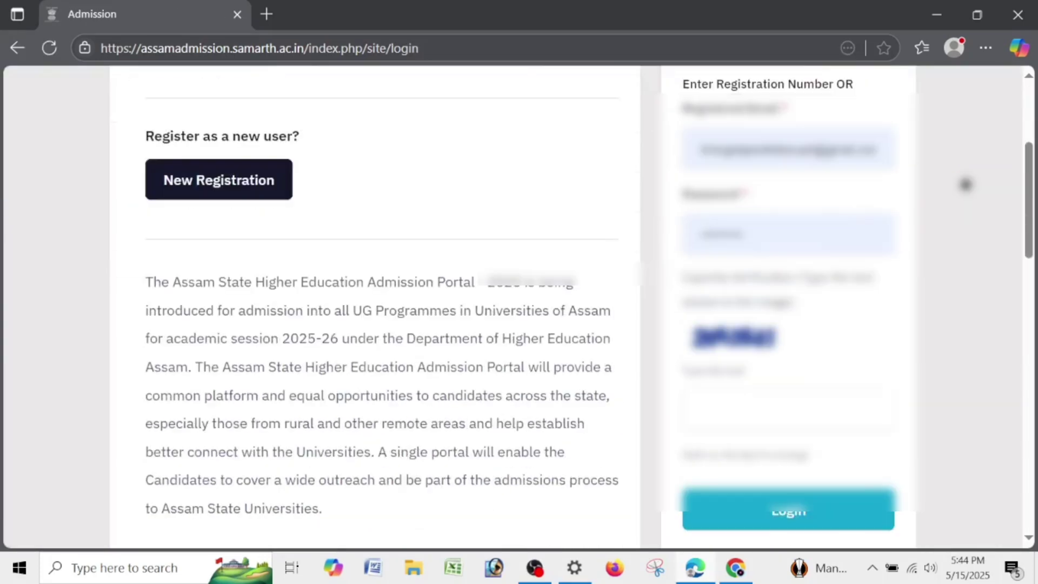
pyautogui.scroll(-4, 966, 184)
pyautogui.click(746, 173)
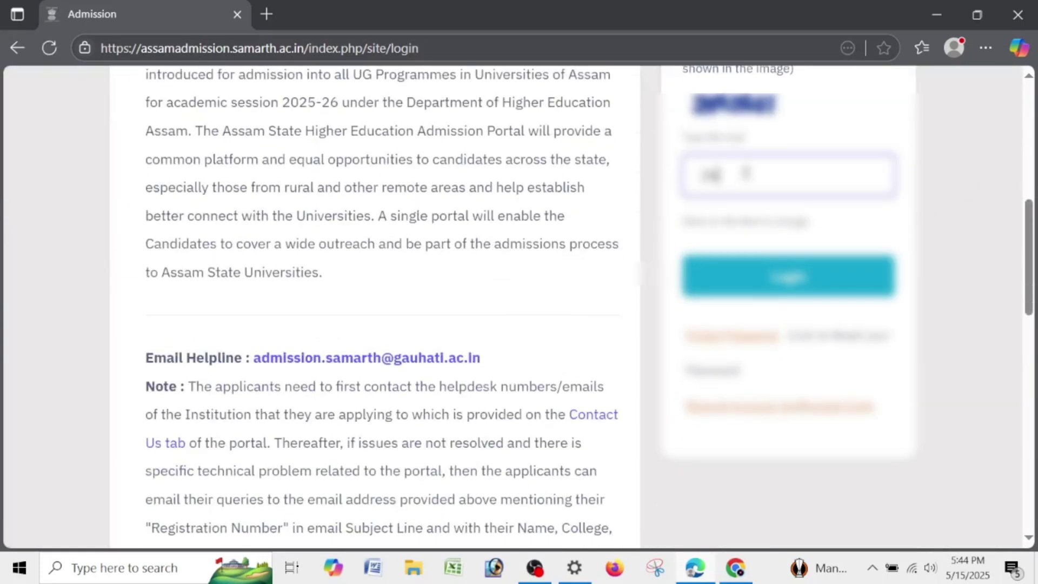
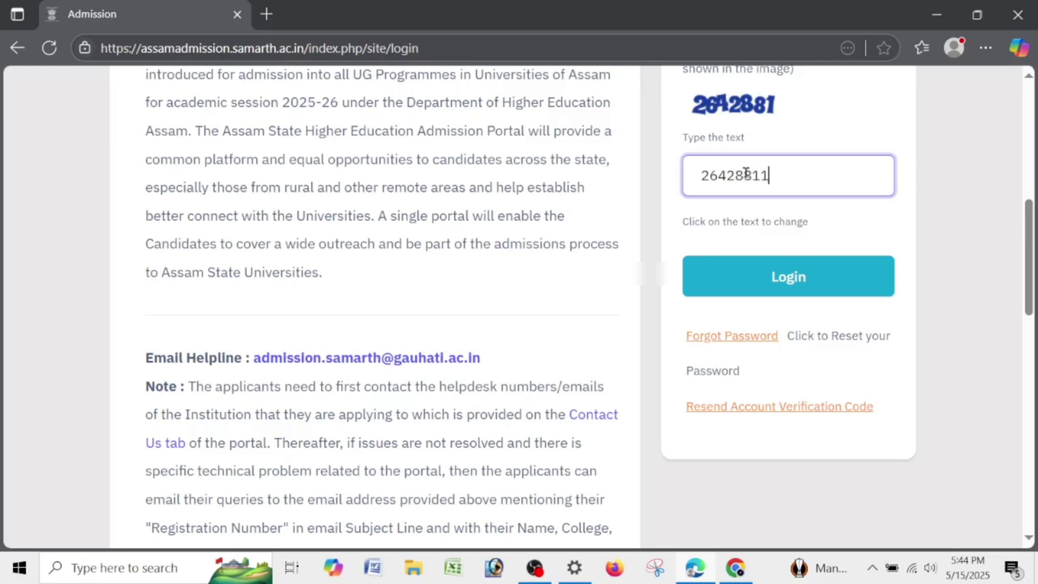
pyautogui.click(788, 276)
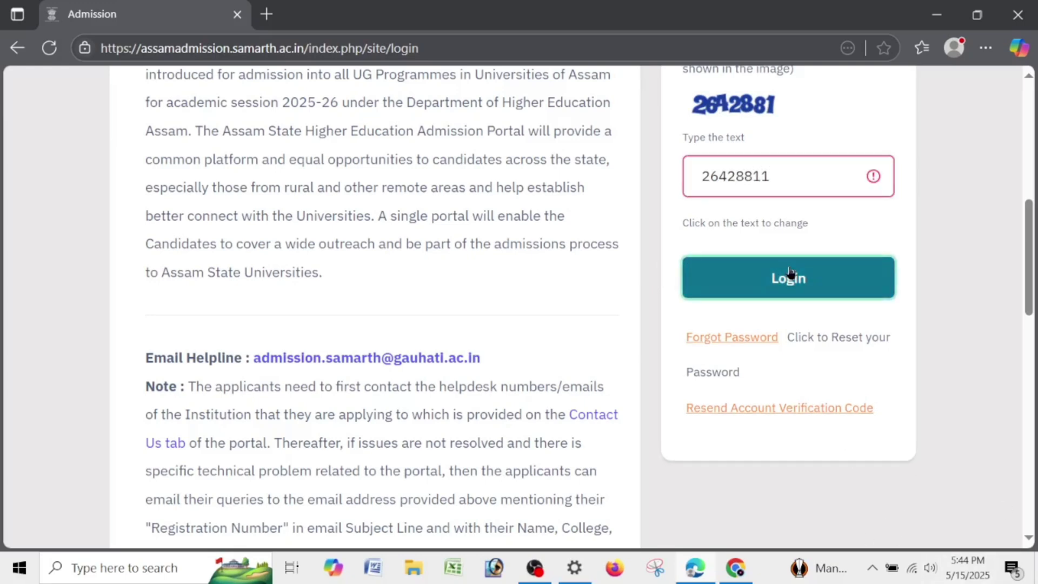
pyautogui.click(765, 173)
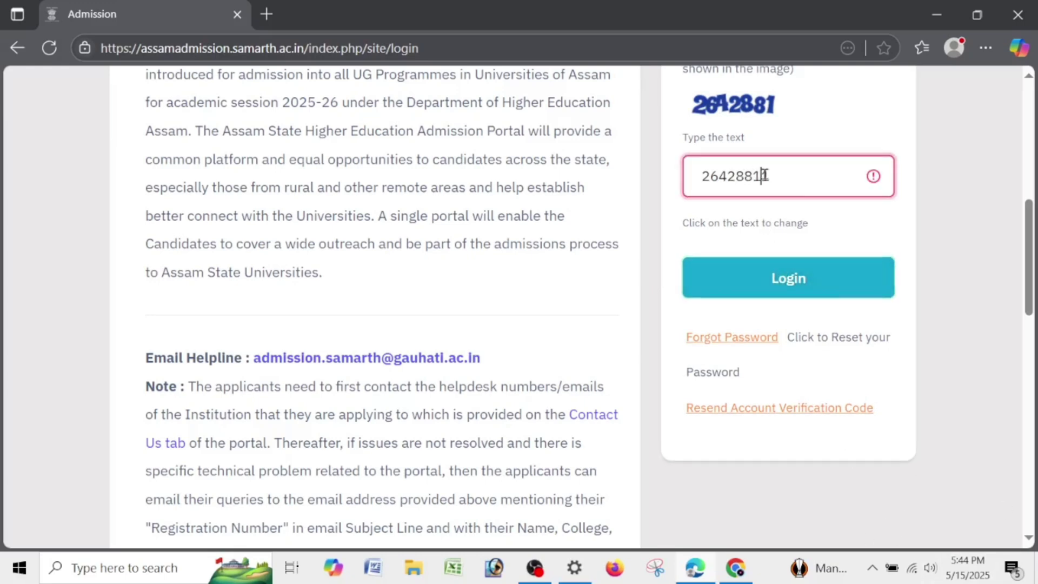
pyautogui.press('BackSpace')
pyautogui.click(815, 273)
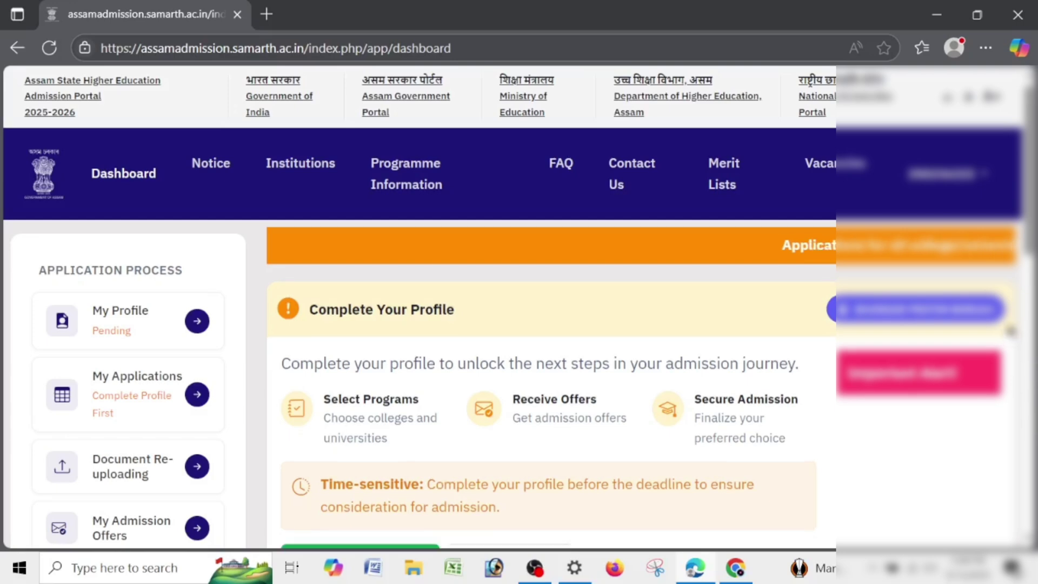
# Review the dashboard's application steps, enlarge the page, and start Complete Profile
pyautogui.scroll(-4, 519, 308)
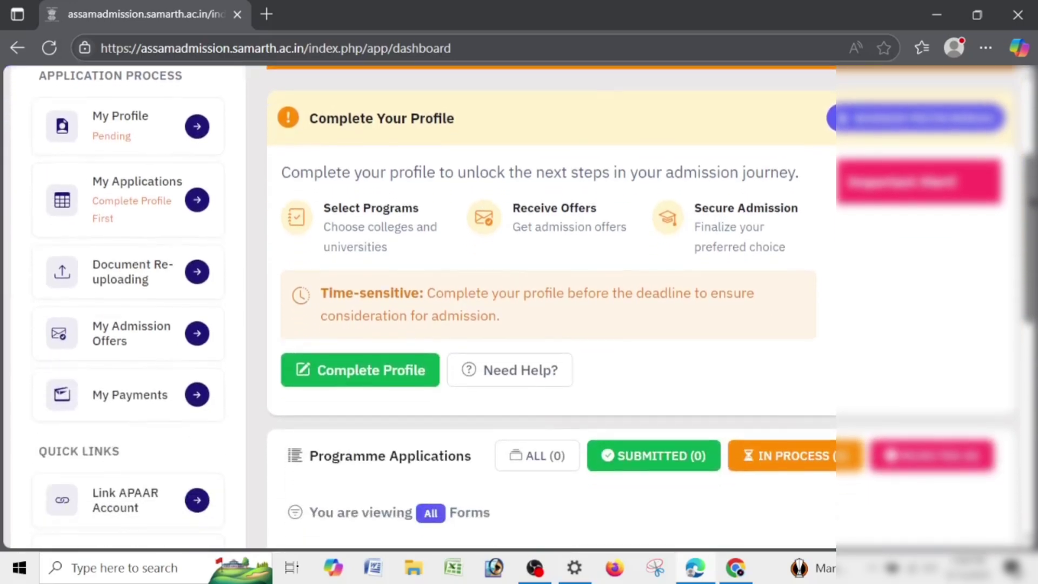
pyautogui.moveTo(322, 204); pyautogui.dragTo(422, 209)
pyautogui.moveTo(513, 204); pyautogui.dragTo(615, 222)
pyautogui.click(757, 219)
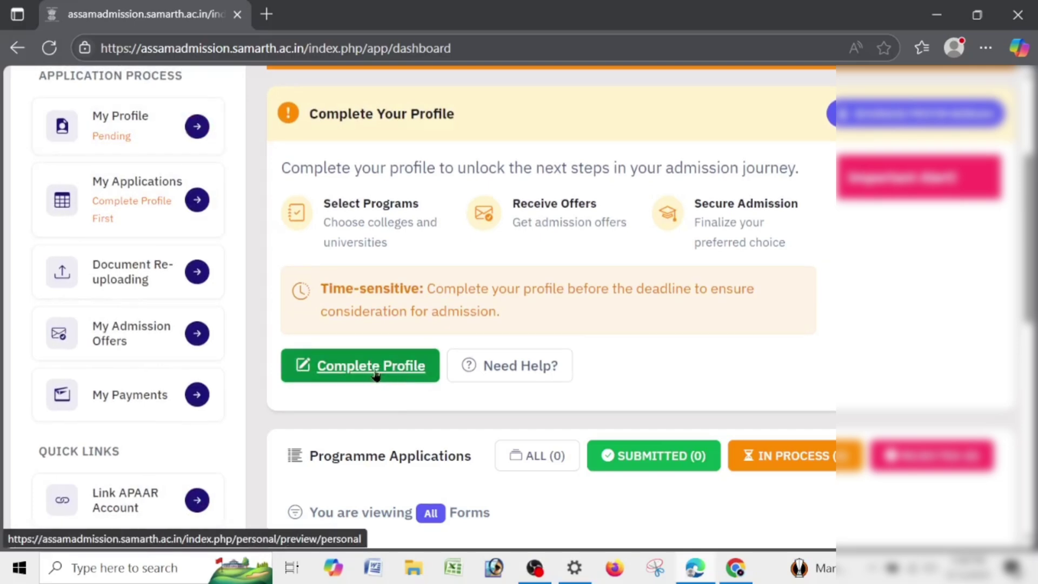
pyautogui.hotkey('ctrl', '+')
pyautogui.click(363, 426)
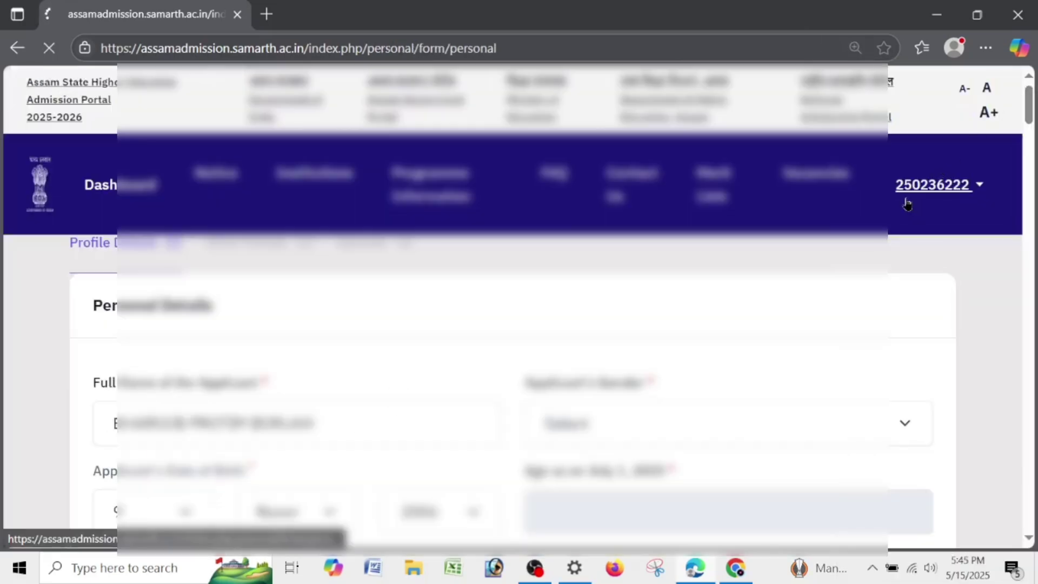
# Set gender to Male and social category to General
pyautogui.scroll(-4, 685, 212)
pyautogui.click(647, 199)
pyautogui.click(566, 255)
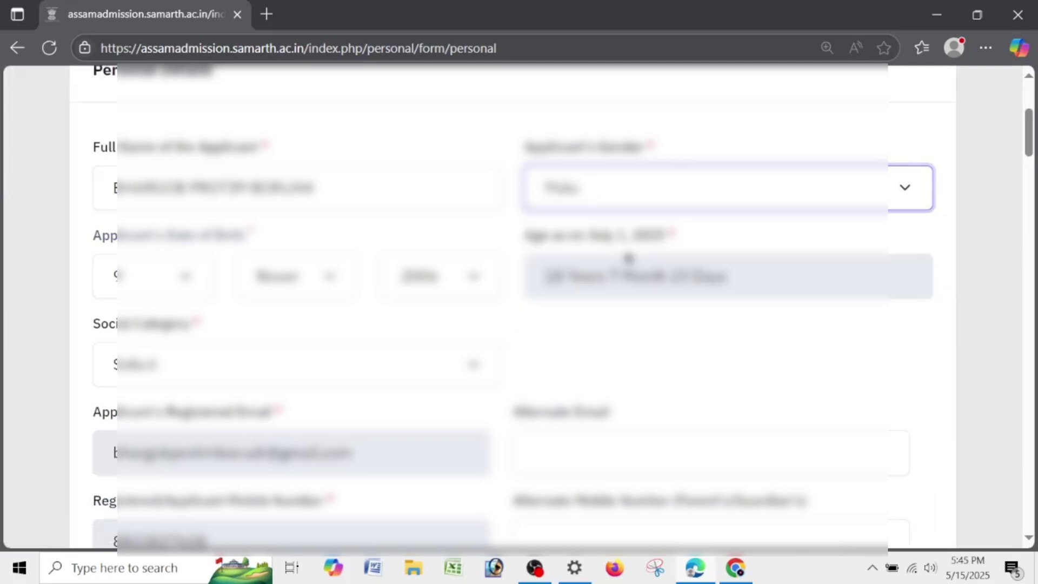
pyautogui.scroll(-4, 366, 229)
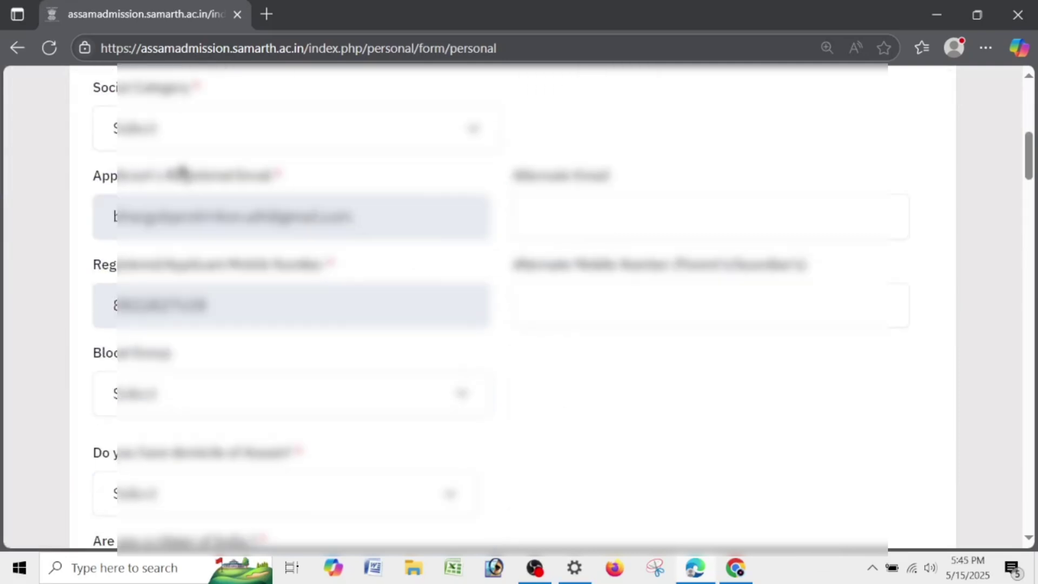
pyautogui.click(177, 135)
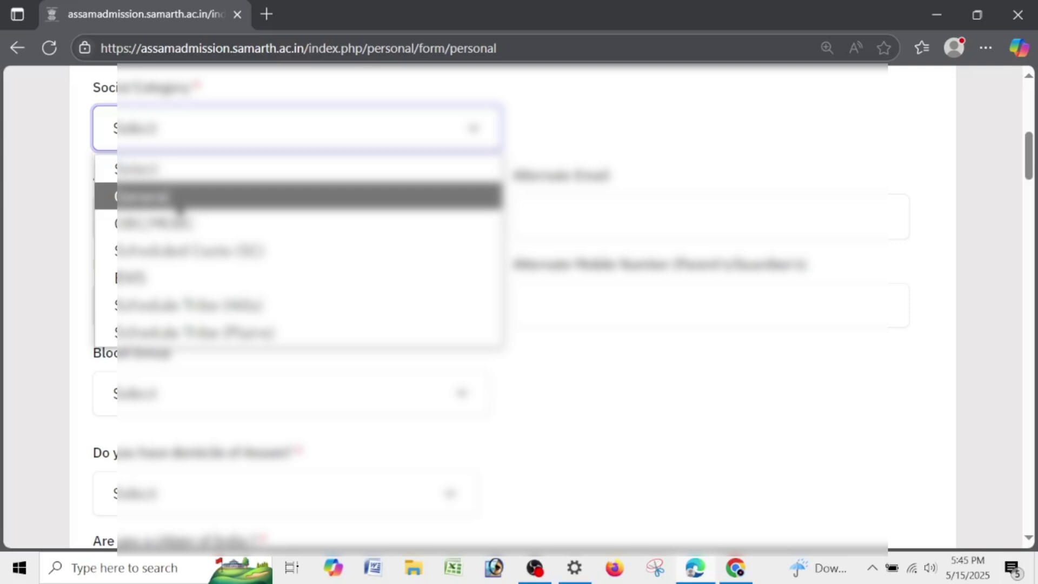
pyautogui.click(179, 201)
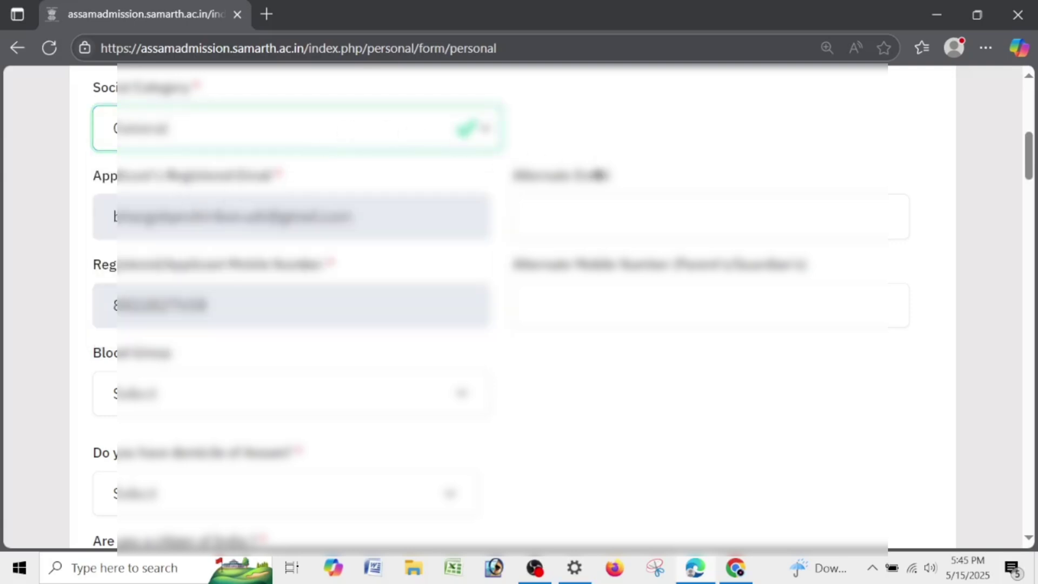
# Answer Yes to both Assam domicile and Indian citizenship
pyautogui.scroll(-4, 598, 175)
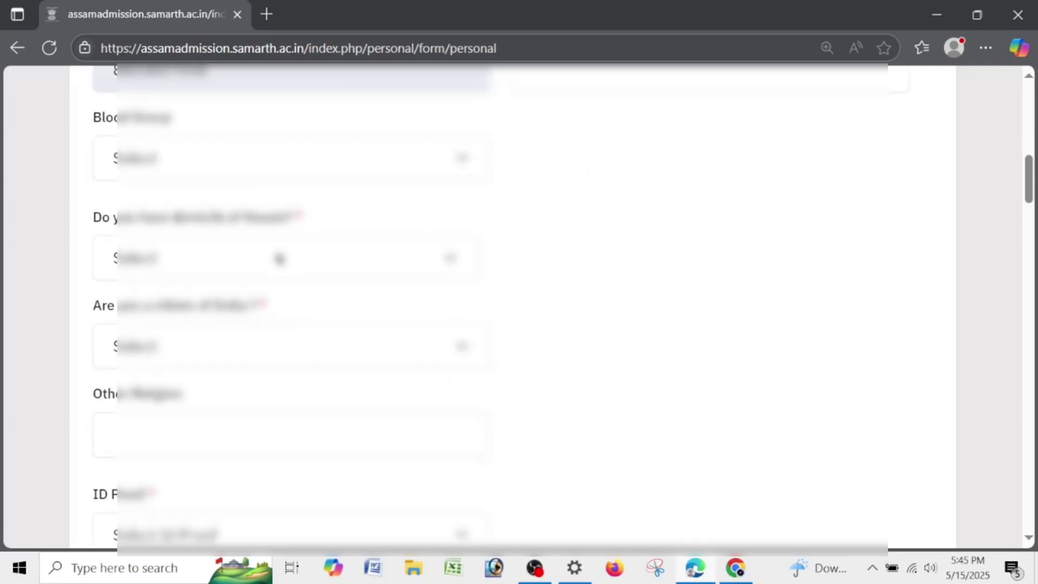
pyautogui.click(278, 257)
pyautogui.click(276, 326)
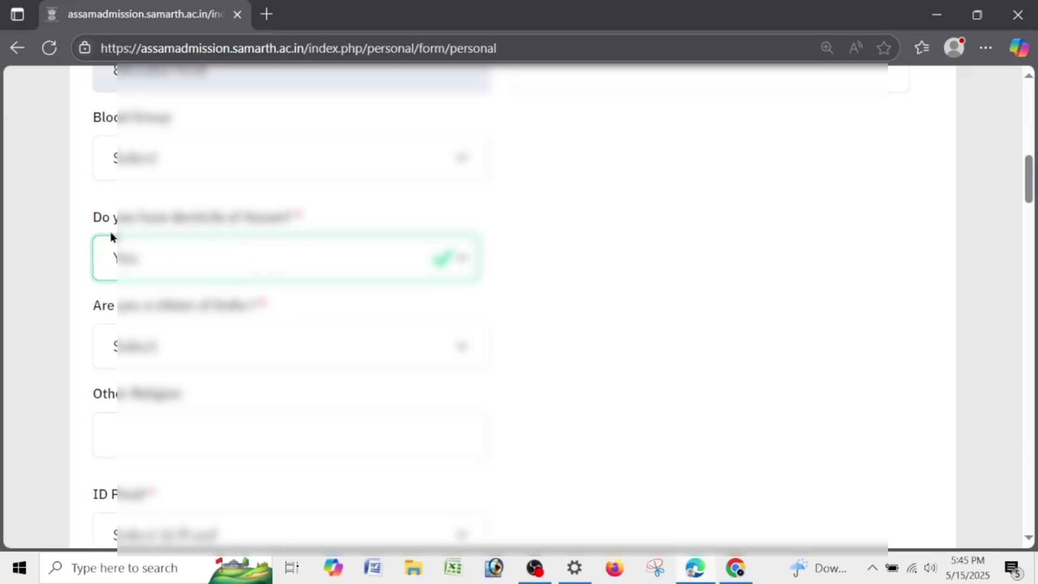
pyautogui.moveTo(92, 218); pyautogui.dragTo(297, 218)
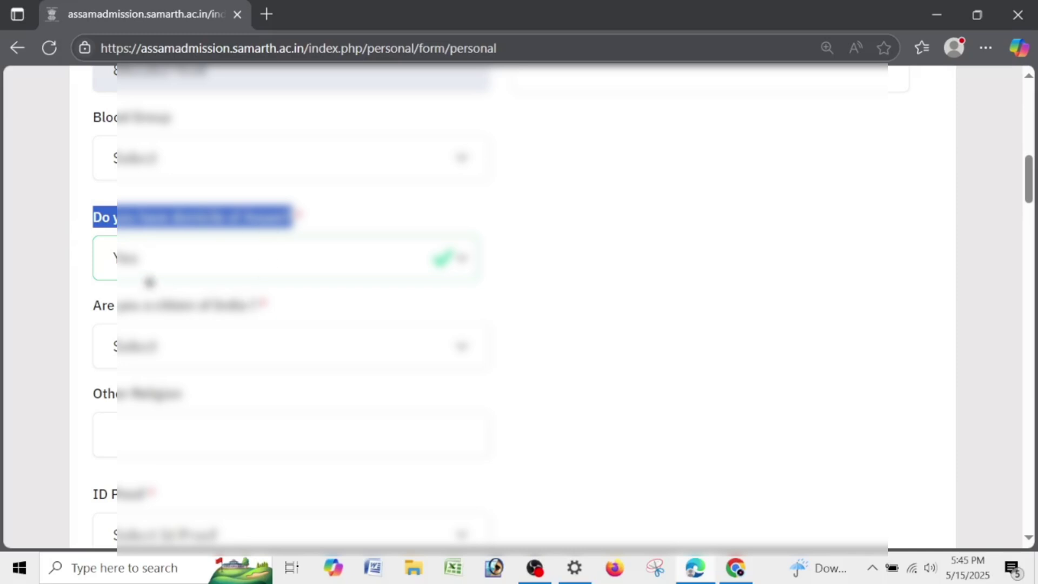
pyautogui.click(186, 345)
pyautogui.click(174, 412)
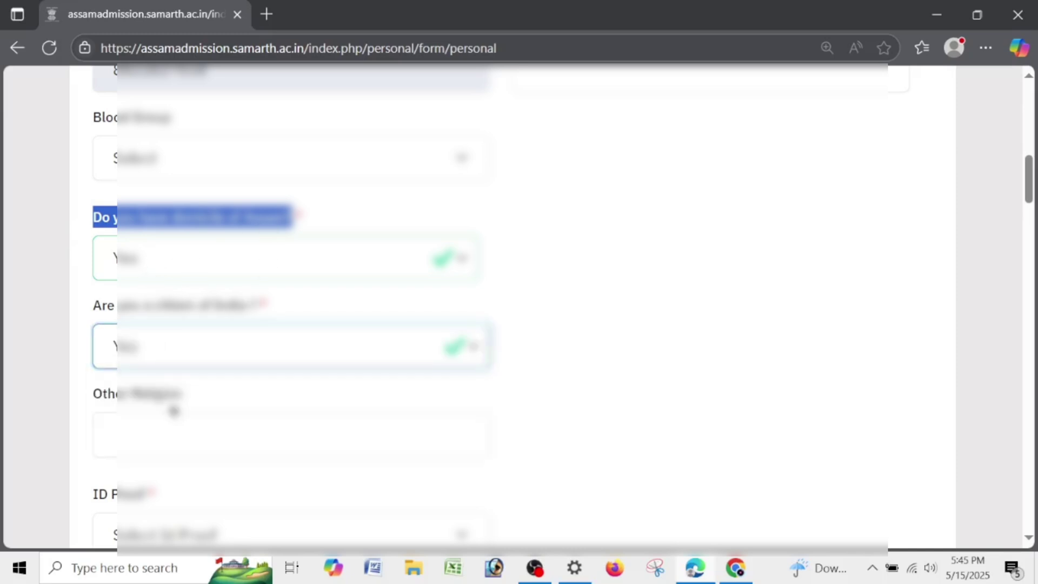
pyautogui.click(178, 268)
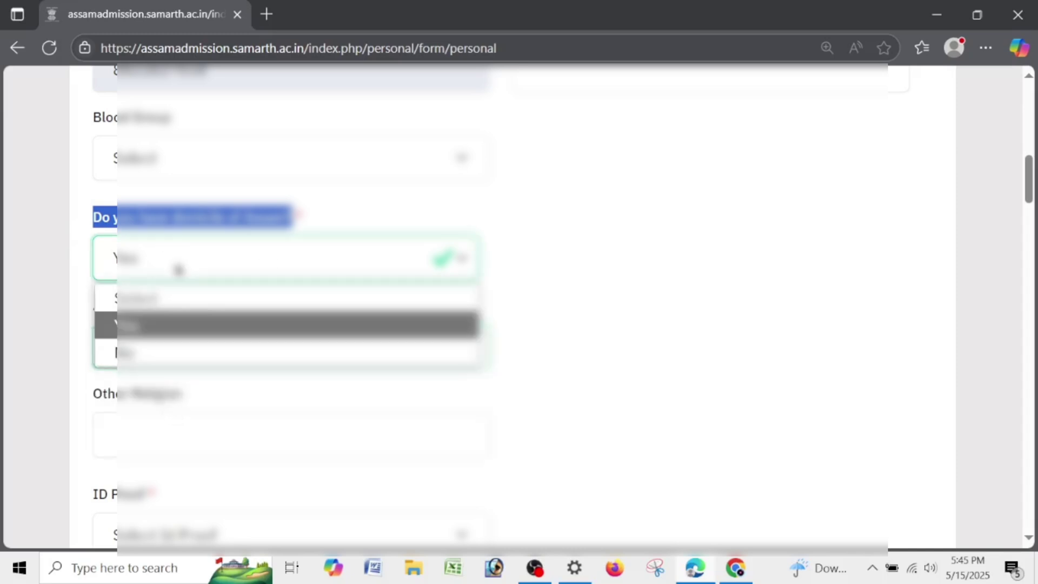
pyautogui.click(179, 268)
# Choose 'Other Valid Govt Identity with photograph' as ID proof and enter ADHAR CARD
pyautogui.scroll(-4, 182, 276)
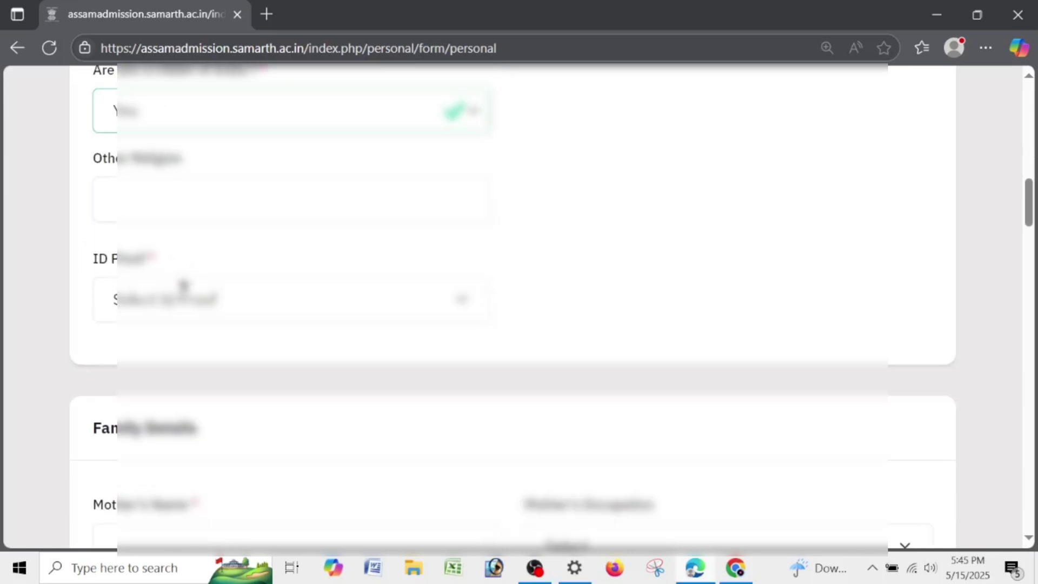
pyautogui.click(186, 297)
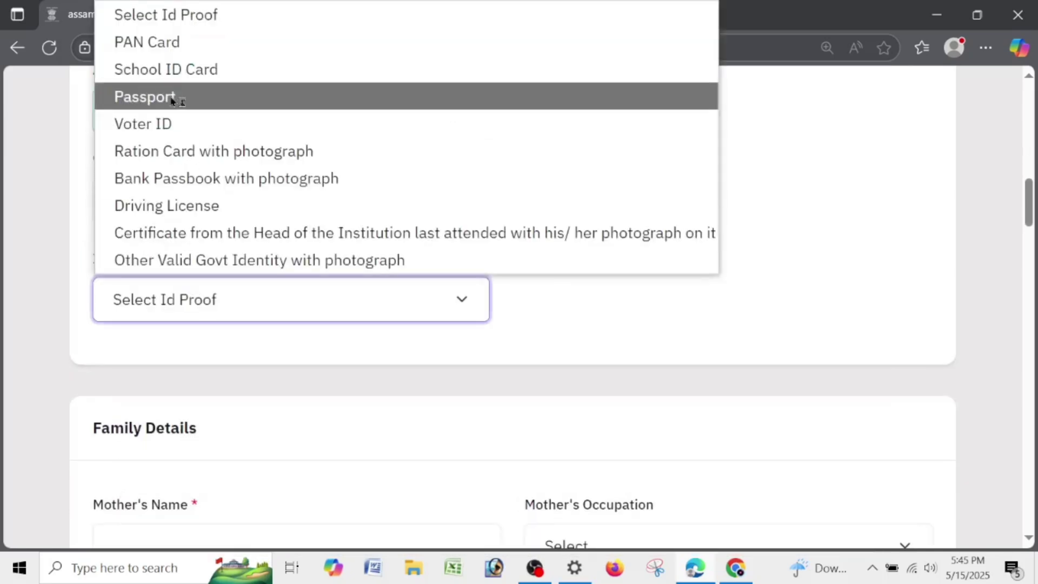
pyautogui.click(230, 267)
pyautogui.click(582, 309)
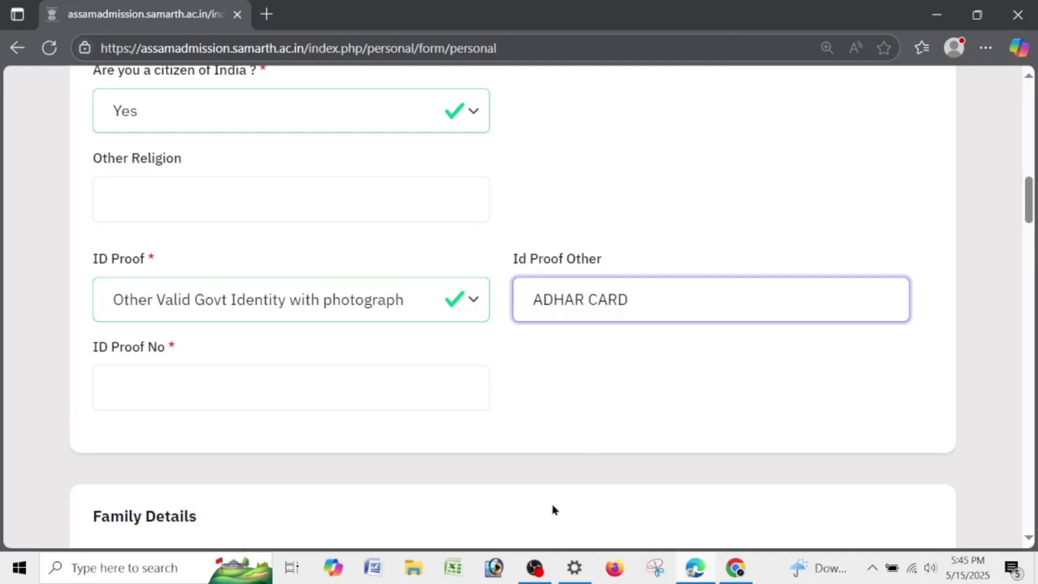
pyautogui.scroll(-3, 558, 385)
# Fill in the ID proof number and mother's name, with mother's occupation Not Applicable
pyautogui.click(165, 163)
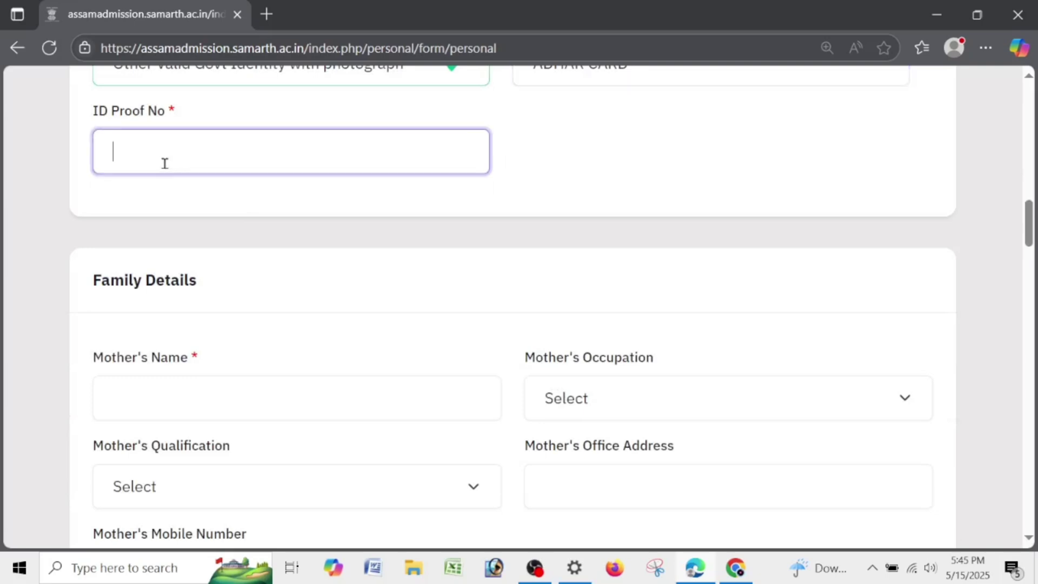
pyautogui.moveTo(98, 111); pyautogui.dragTo(144, 178)
pyautogui.click(147, 170)
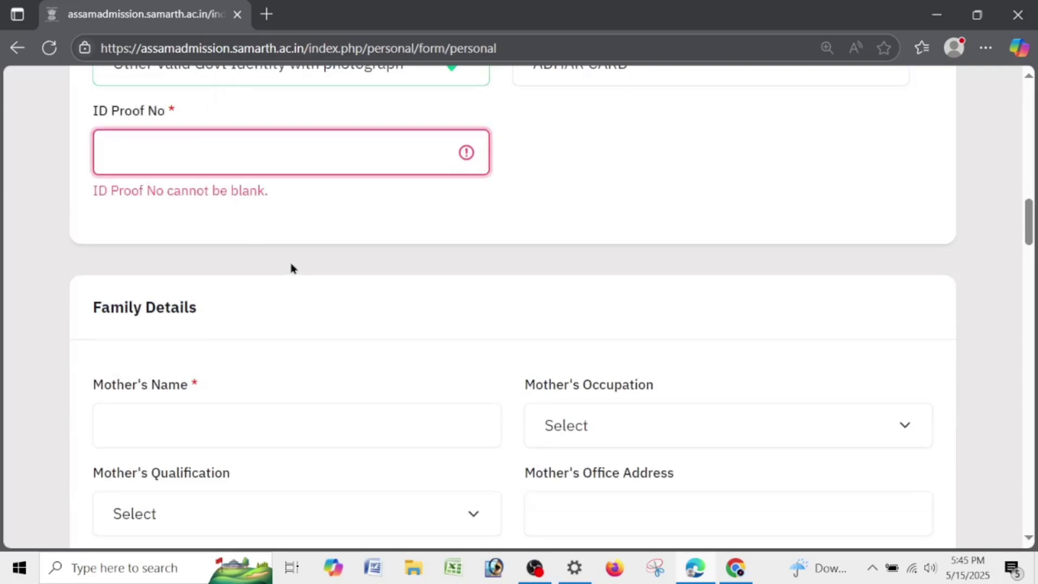
pyautogui.scroll(-3, 291, 268)
pyautogui.click(203, 189)
pyautogui.click(584, 186)
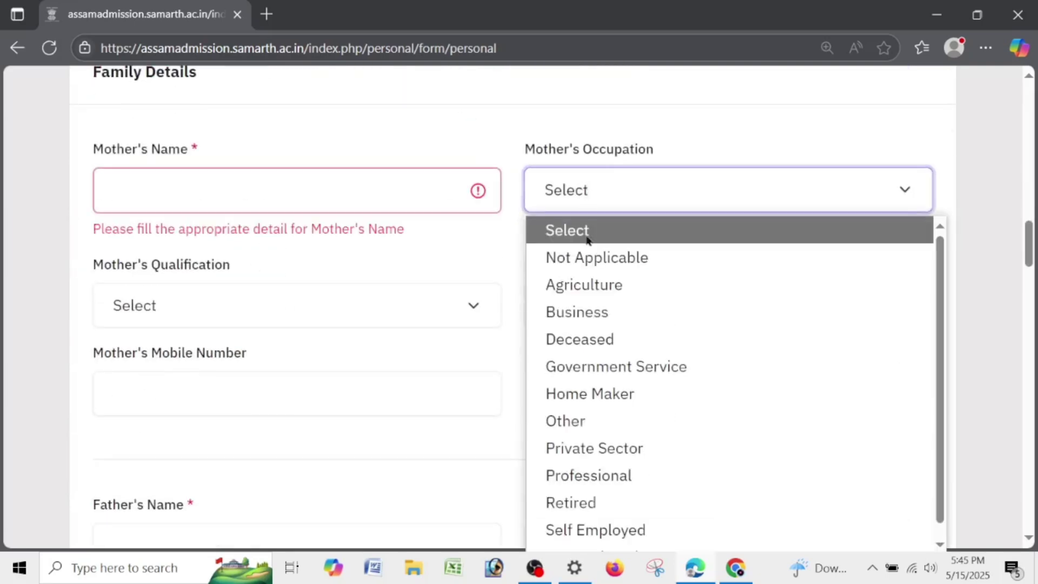
pyautogui.click(588, 264)
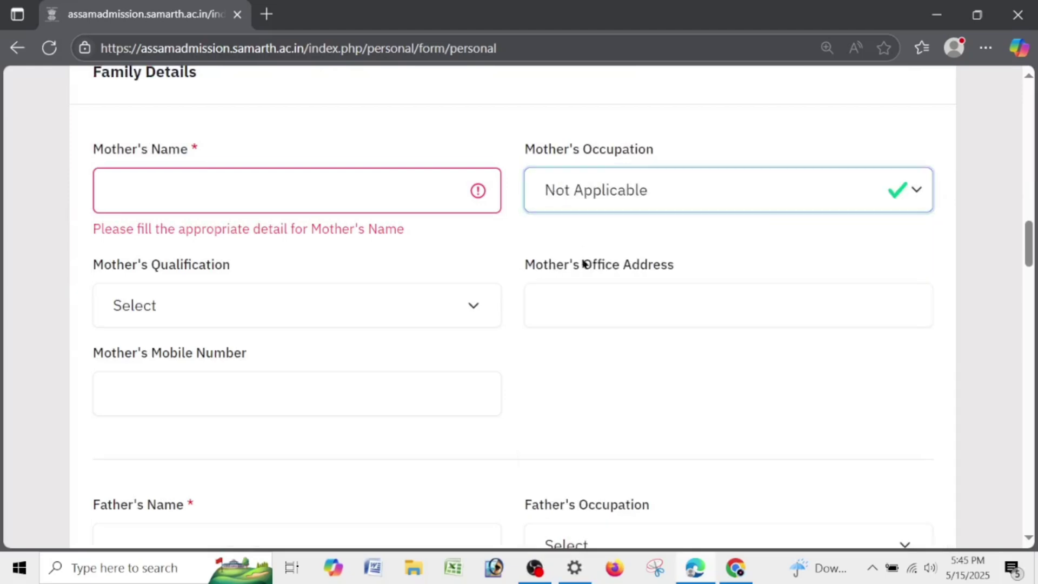
pyautogui.scroll(-3, 580, 260)
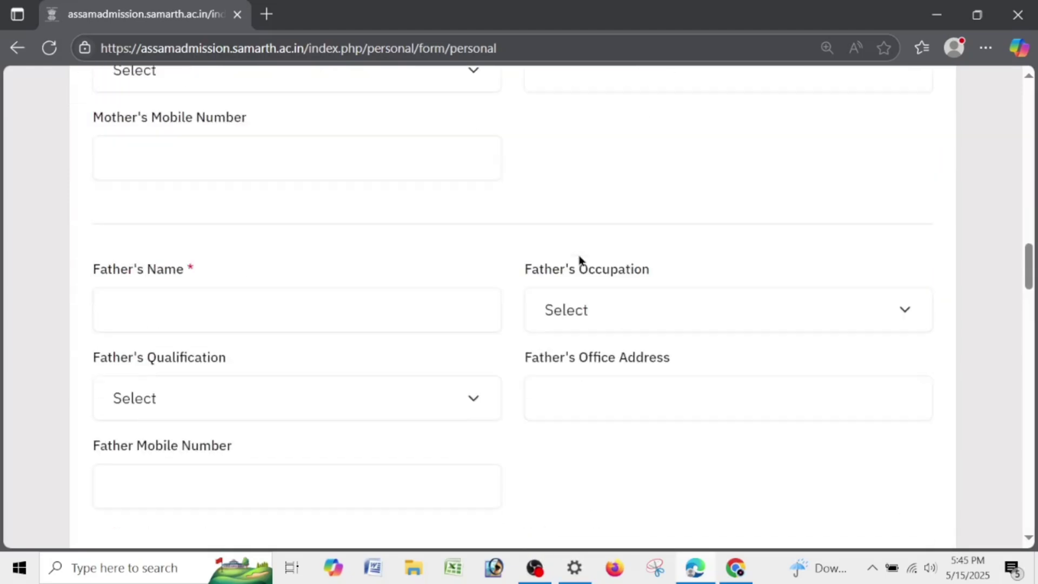
# Enter the father's name and set his occupation to Not Applicable instead of Agriculture
pyautogui.click(304, 318)
pyautogui.moveTo(118, 269); pyautogui.dragTo(242, 264)
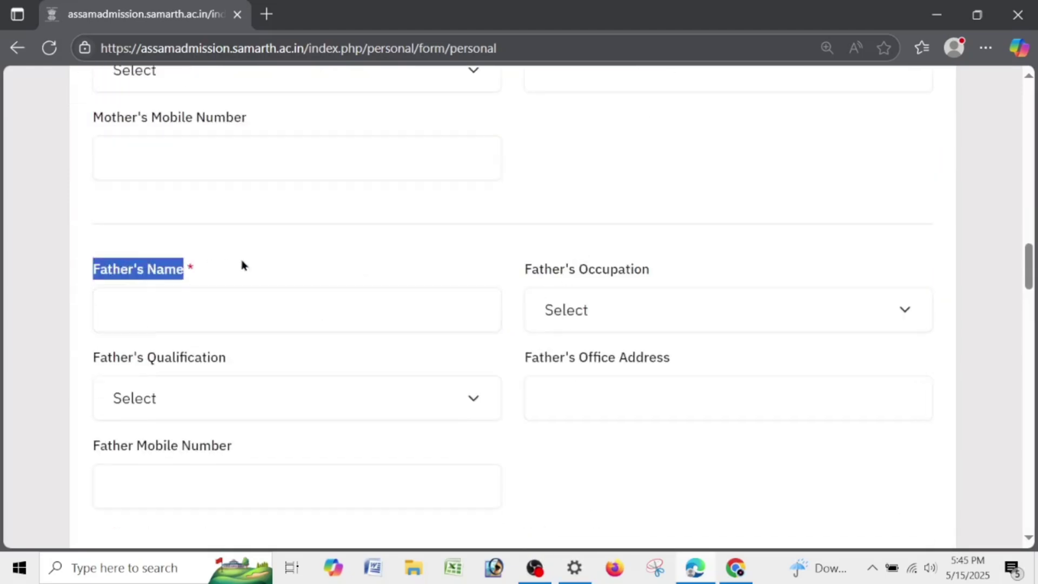
pyautogui.click(570, 313)
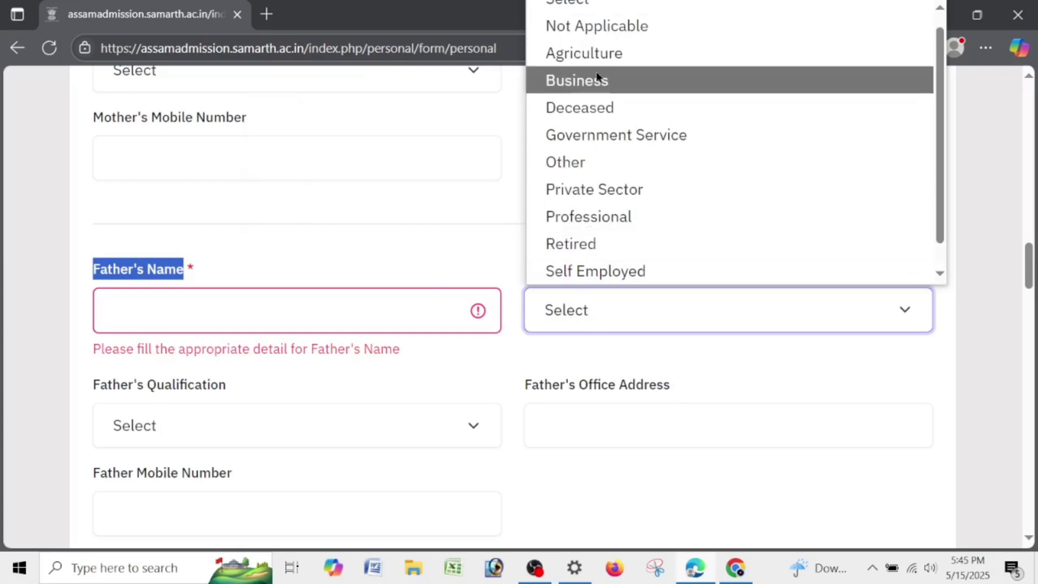
pyautogui.click(598, 54)
pyautogui.click(604, 315)
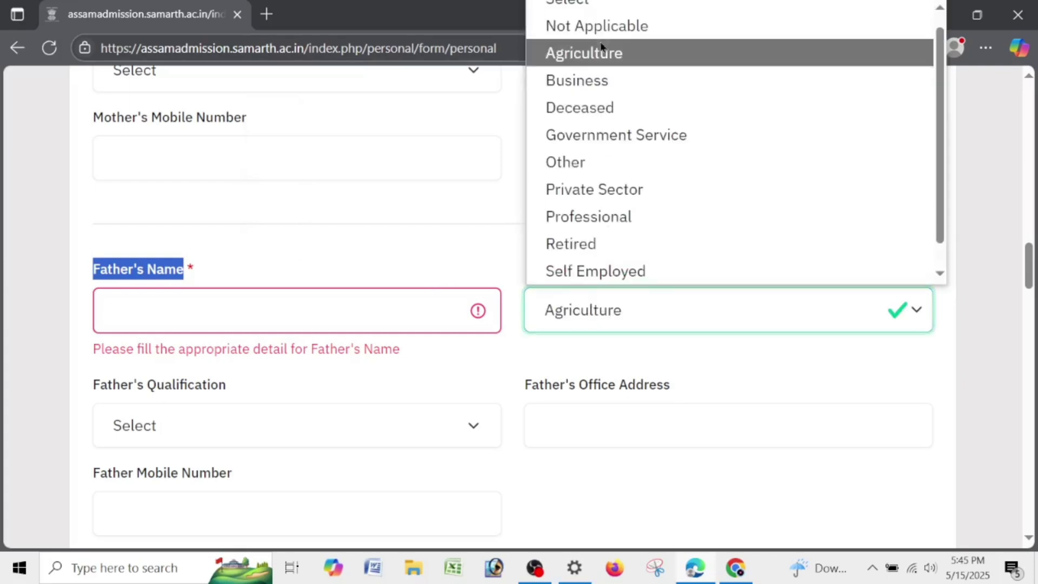
pyautogui.click(599, 33)
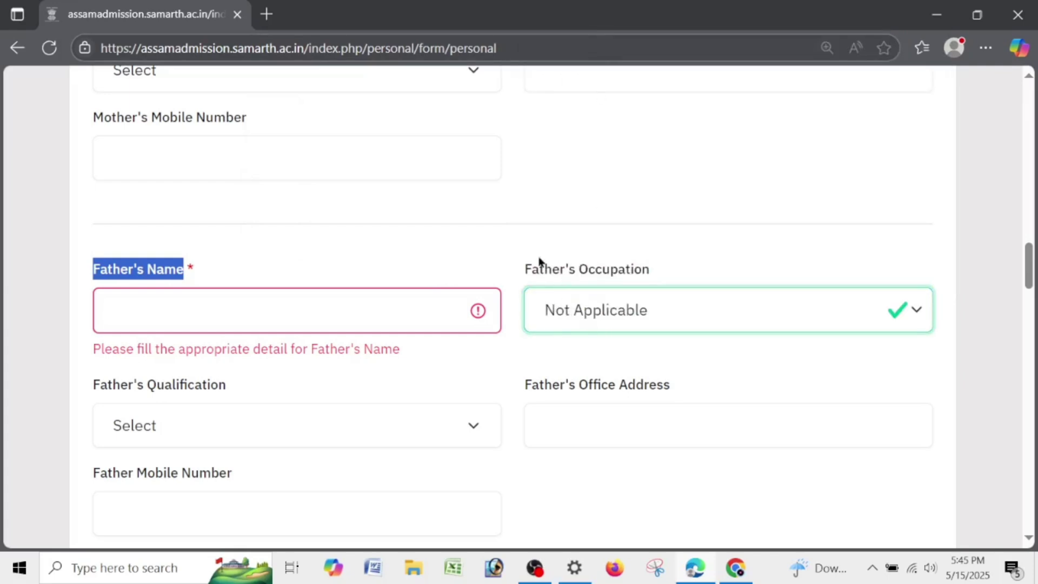
pyautogui.scroll(-8, 558, 281)
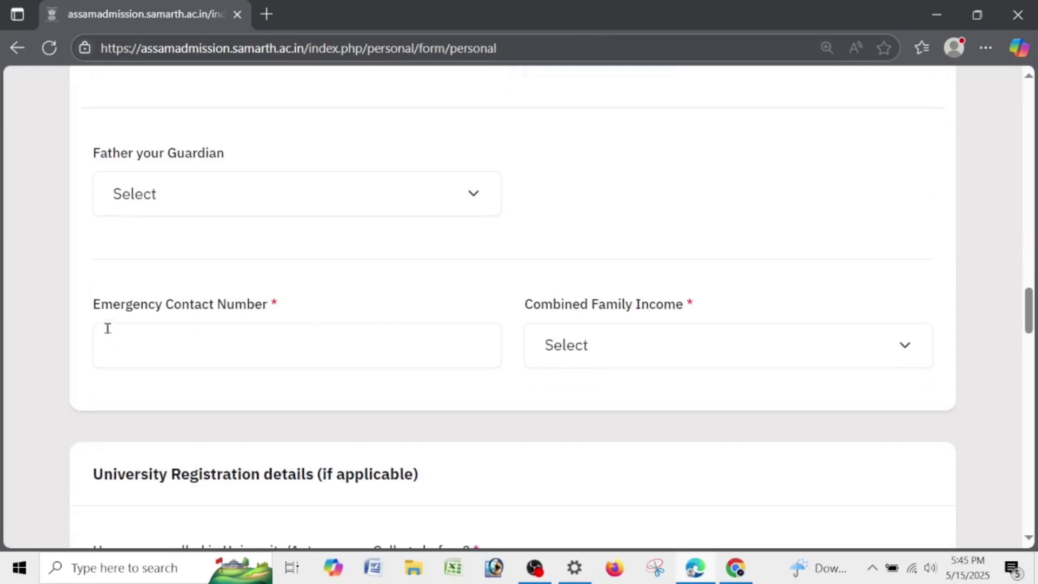
# Fill the emergency contact number and set combined family income to Up to 2,00,000
pyautogui.moveTo(103, 307); pyautogui.dragTo(317, 308)
pyautogui.click(304, 351)
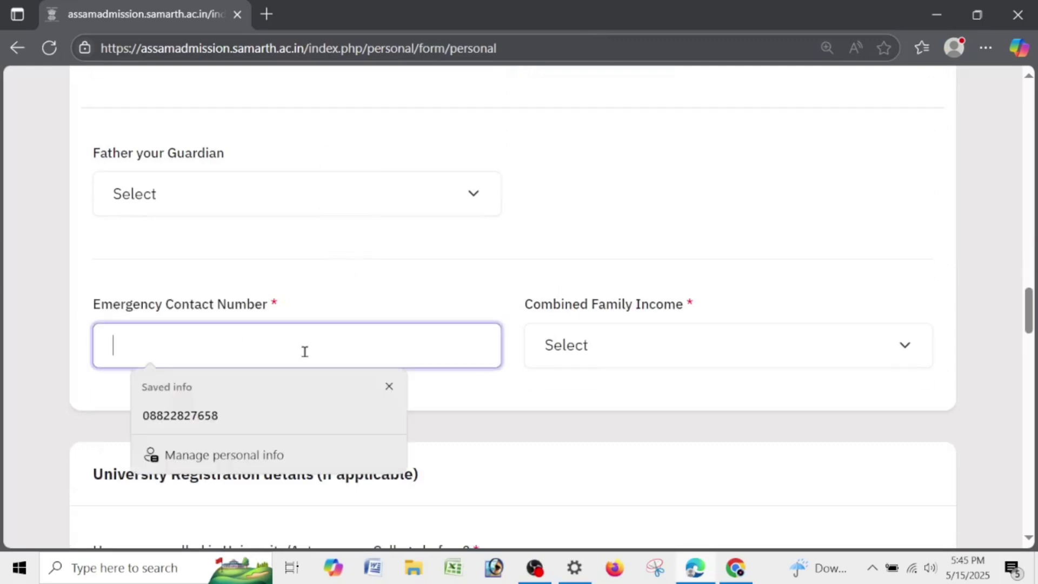
pyautogui.click(385, 387)
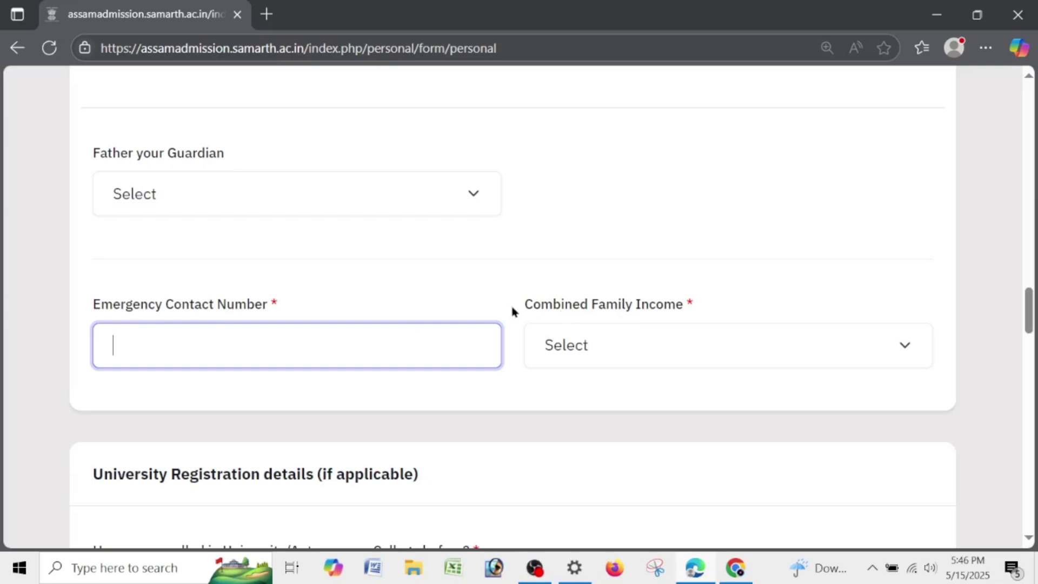
pyautogui.moveTo(514, 307); pyautogui.dragTo(672, 324)
pyautogui.click(624, 357)
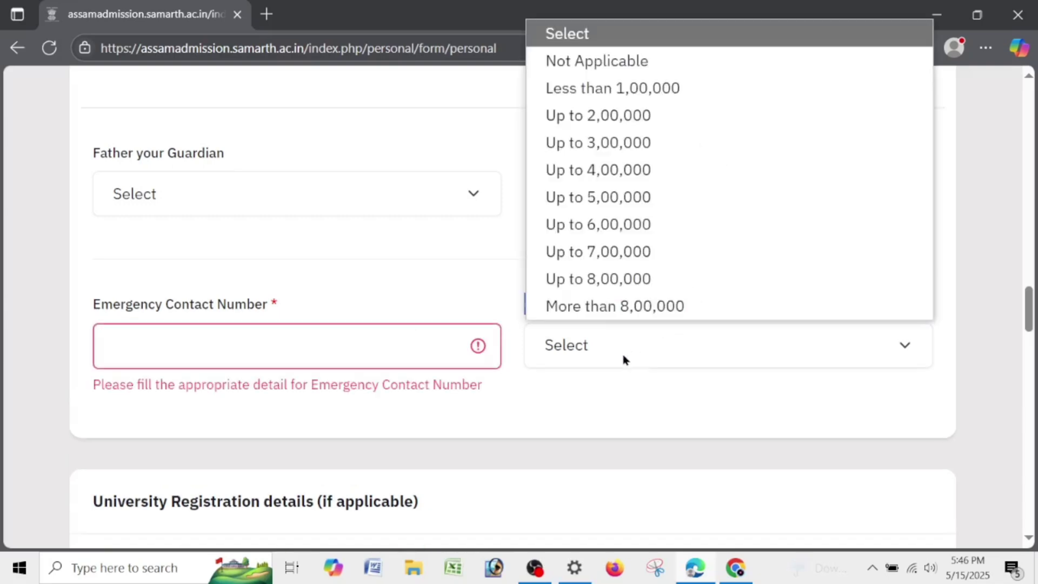
pyautogui.click(589, 123)
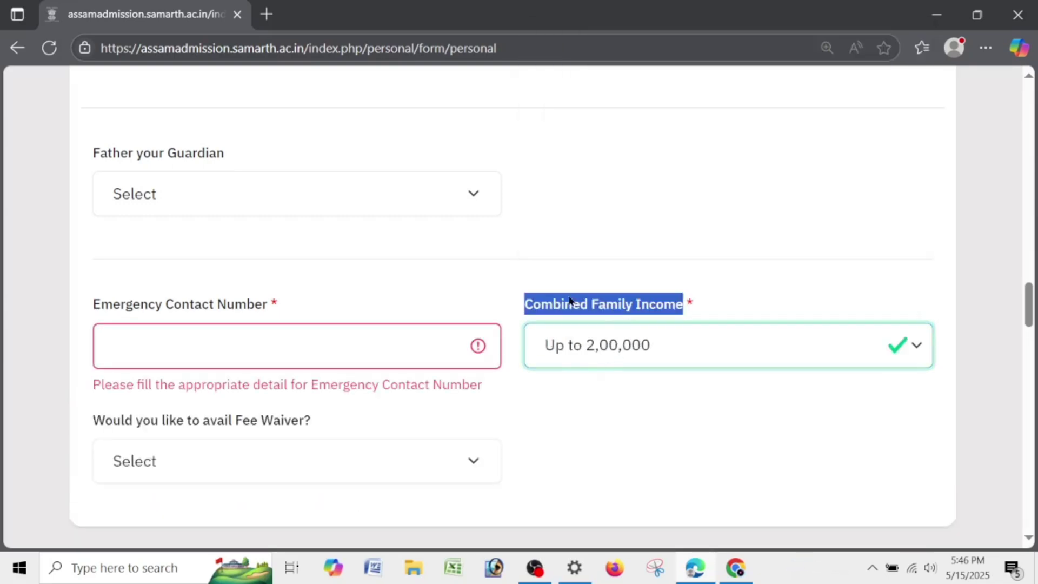
# Answer YES to the fee waiver question
pyautogui.moveTo(93, 422); pyautogui.dragTo(312, 446)
pyautogui.click(299, 489)
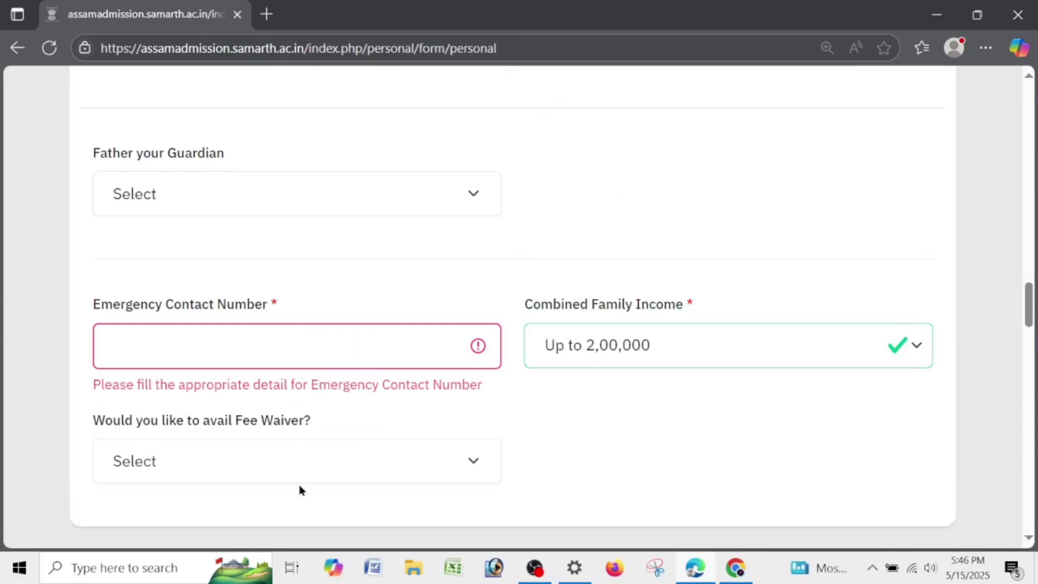
pyautogui.click(283, 470)
pyautogui.click(231, 409)
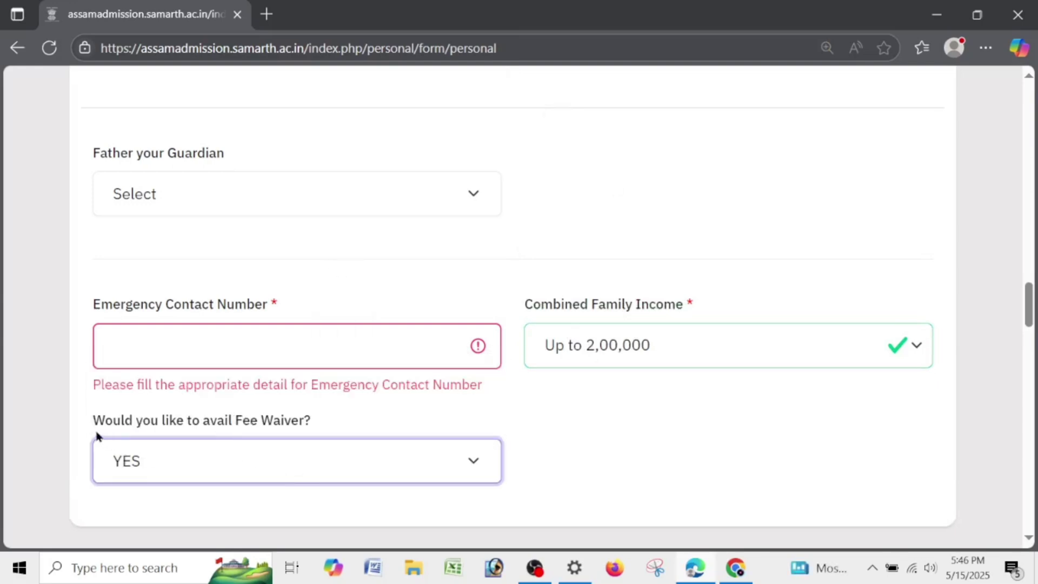
pyautogui.moveTo(96, 428); pyautogui.dragTo(387, 430)
pyautogui.click(613, 469)
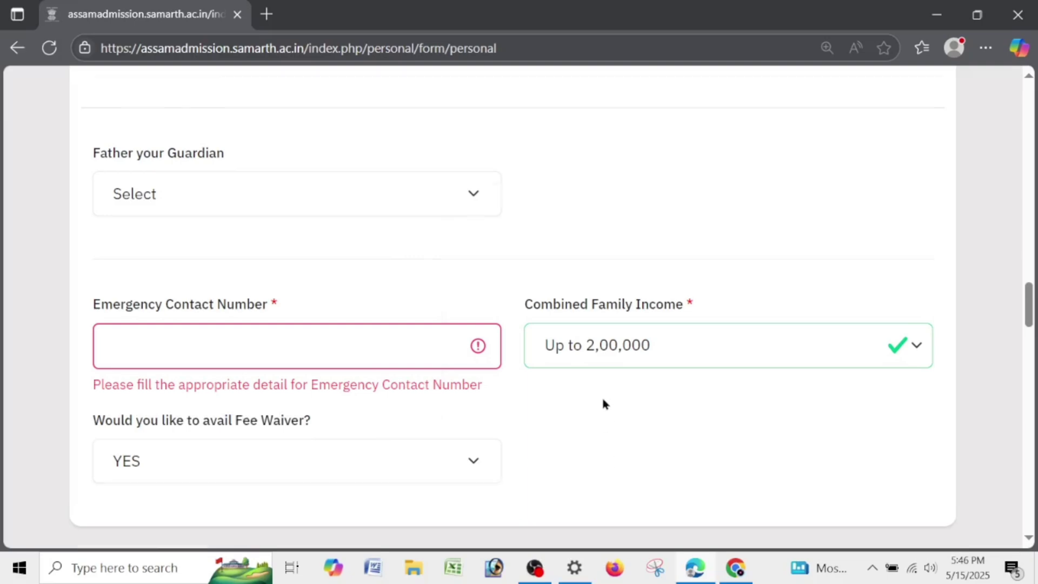
pyautogui.scroll(-4, 604, 402)
pyautogui.scroll(-4, 545, 394)
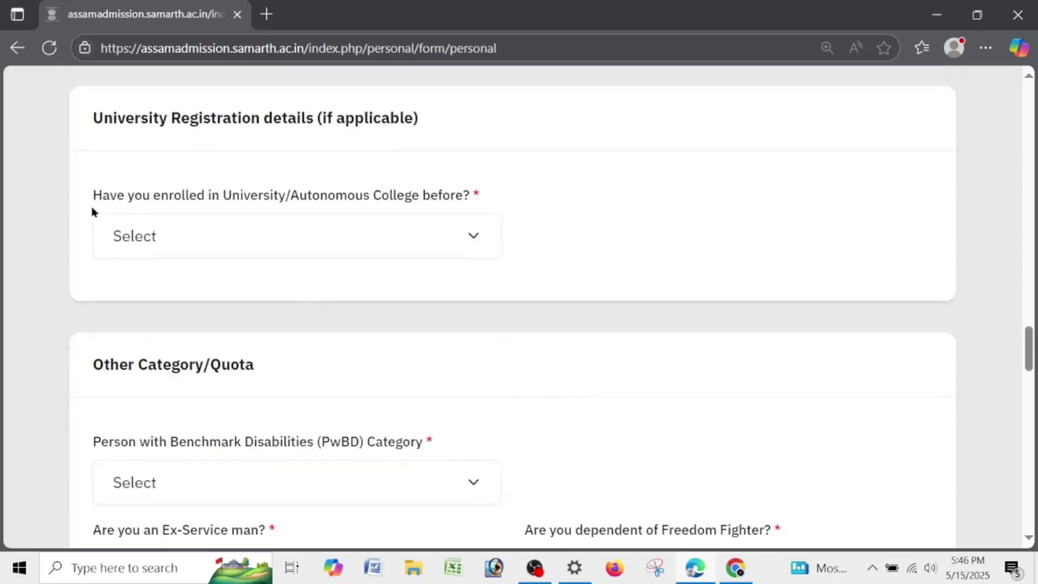
# Answer No to previous enrolment and Ex-Service, with PwBD category Not Applicable
pyautogui.moveTo(92, 211); pyautogui.dragTo(120, 208)
pyautogui.click(121, 255)
pyautogui.click(155, 336)
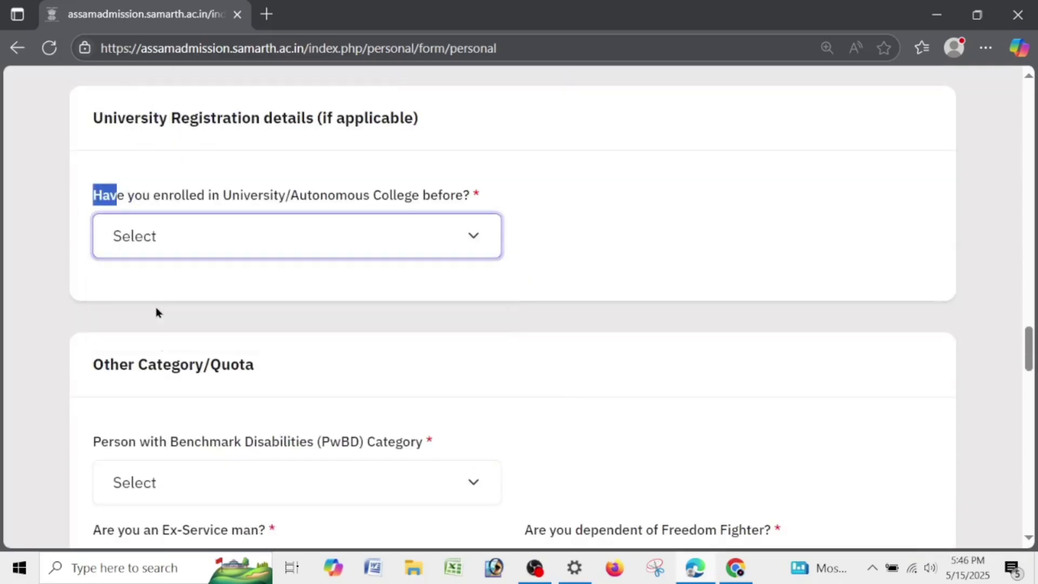
pyautogui.scroll(-4, 234, 294)
pyautogui.click(241, 244)
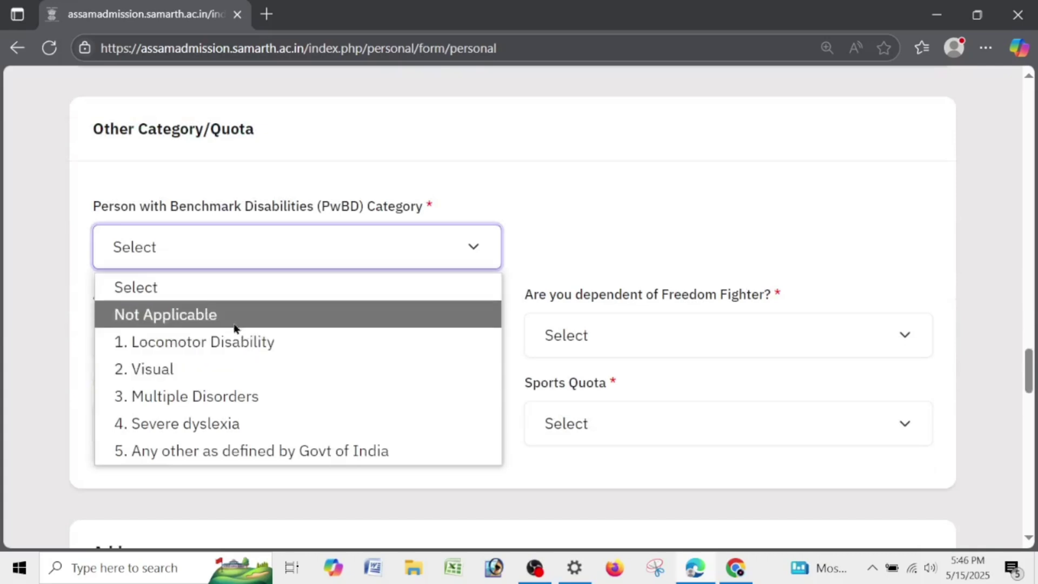
pyautogui.click(235, 328)
pyautogui.click(235, 336)
pyautogui.click(232, 423)
# Set extra curricular activity to Not Applicable and answer No to Freedom Fighter and Sports Quota
pyautogui.click(232, 423)
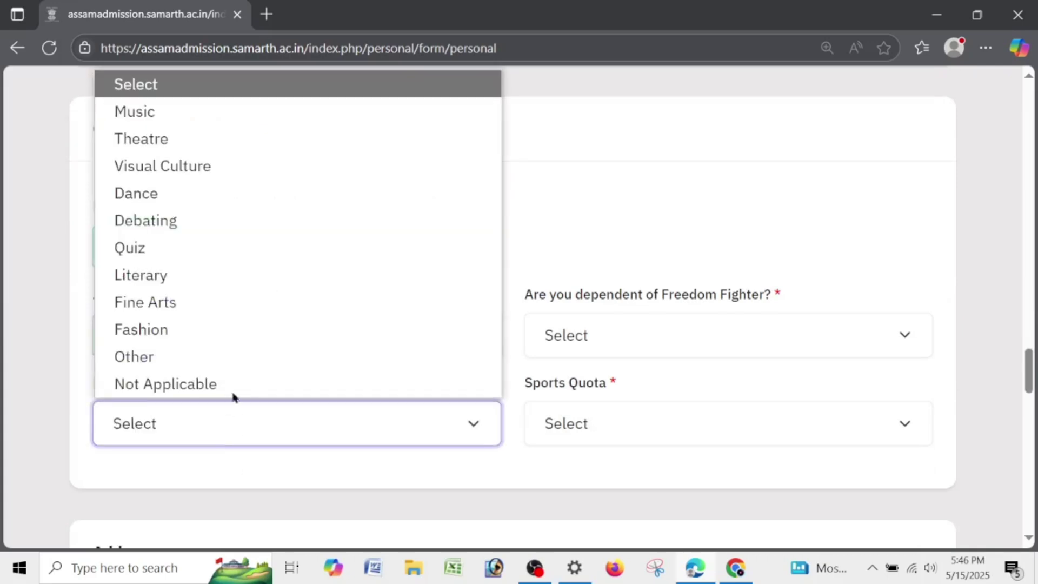
pyautogui.click(233, 385)
pyautogui.click(703, 346)
pyautogui.click(638, 430)
pyautogui.click(623, 437)
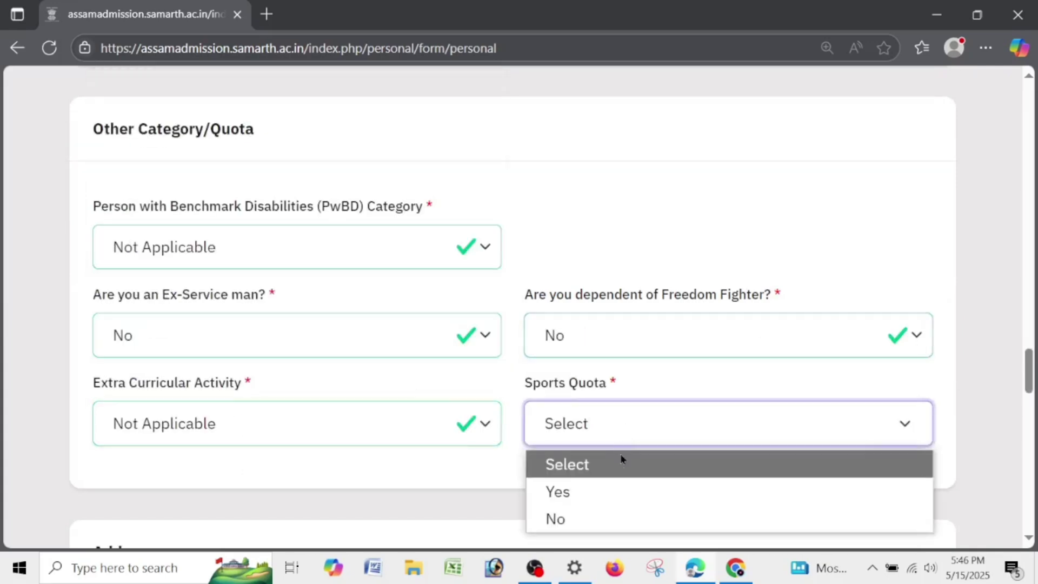
pyautogui.click(607, 517)
# Check the address fields, then save the personal details to reach the preview
pyautogui.scroll(-8, 588, 341)
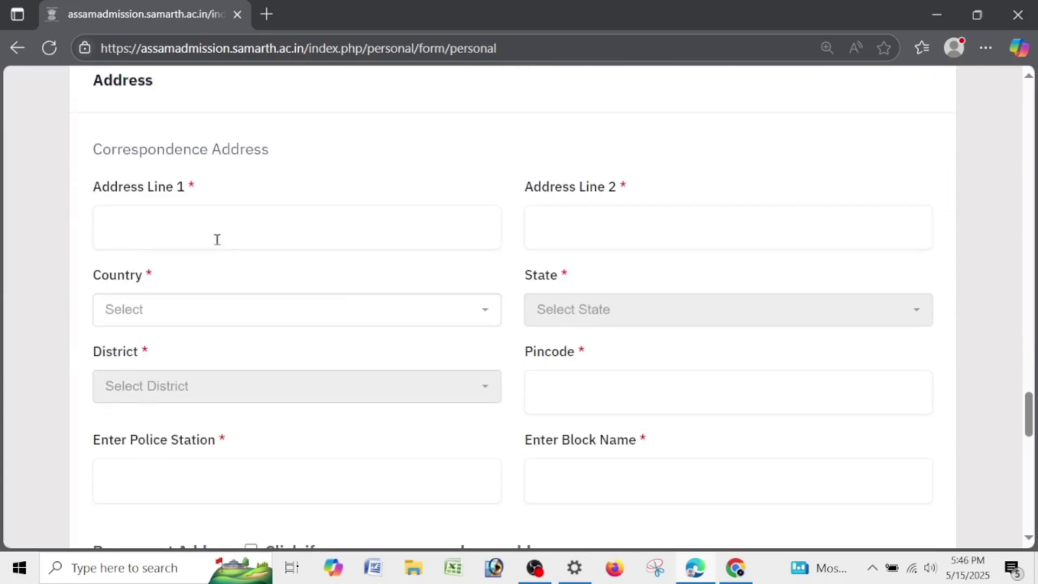
pyautogui.moveTo(102, 190); pyautogui.dragTo(238, 195)
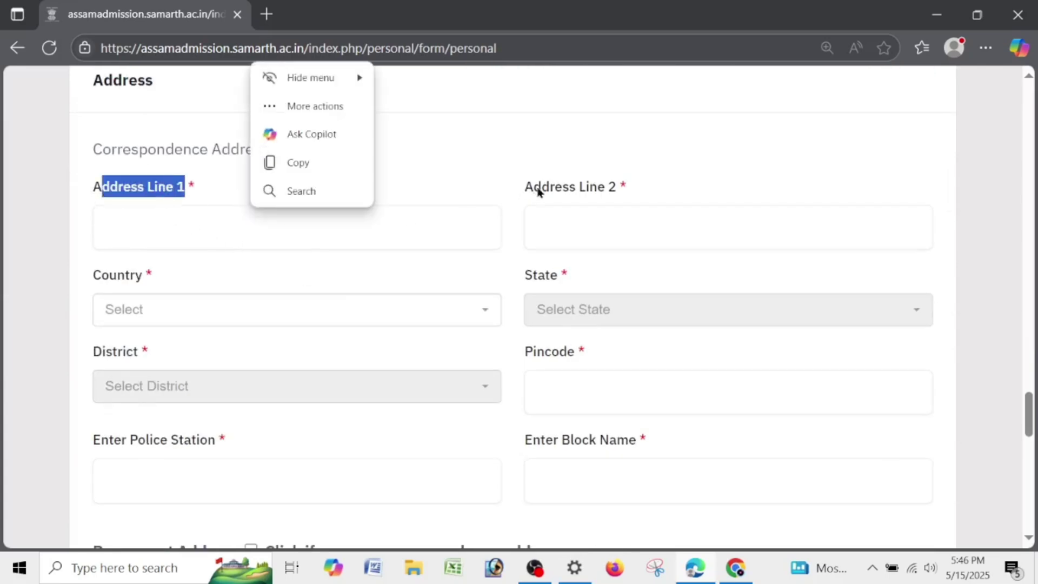
pyautogui.moveTo(536, 191); pyautogui.dragTo(608, 246)
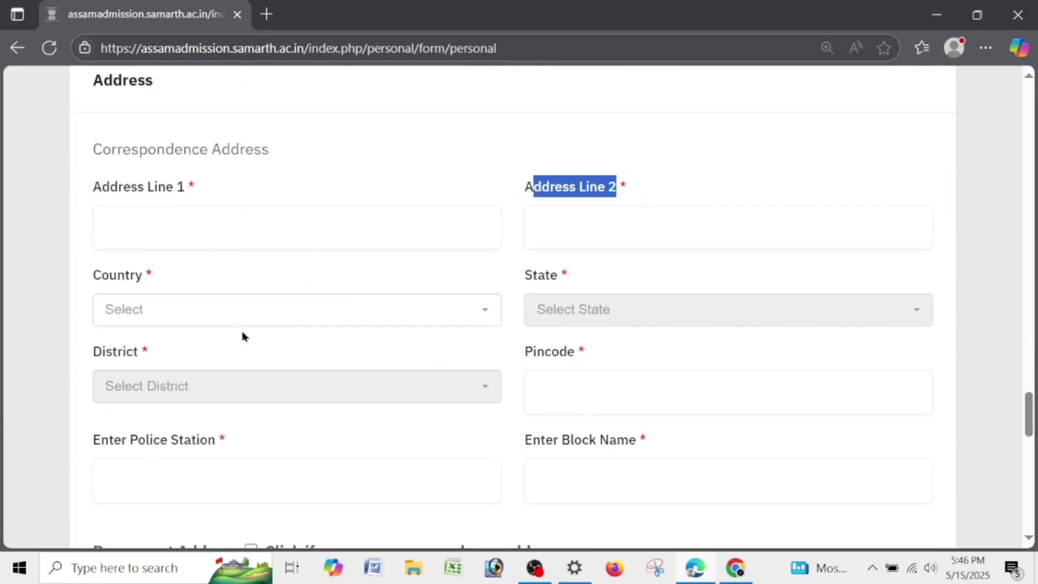
pyautogui.scroll(-5, 665, 376)
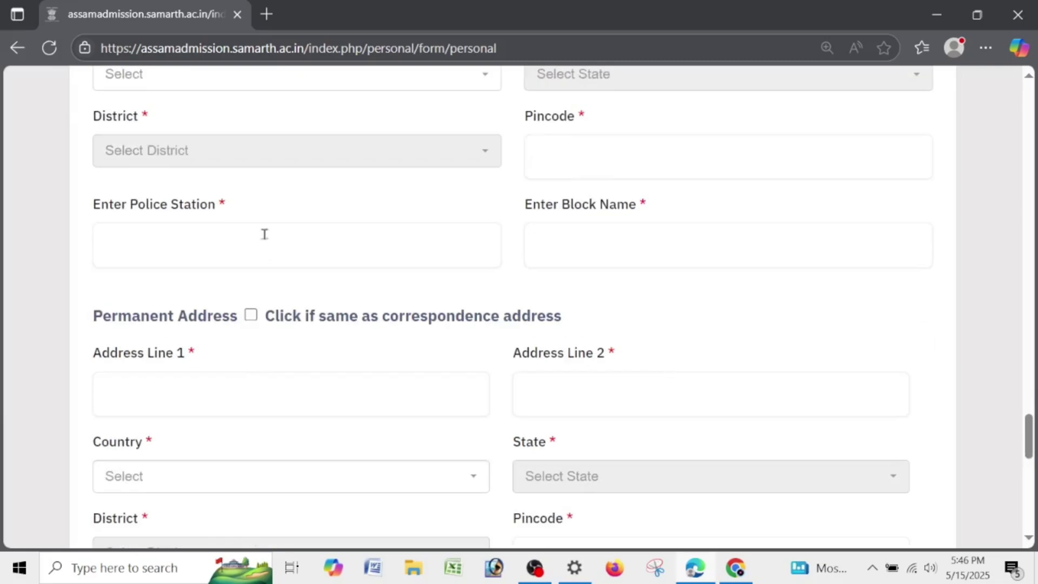
pyautogui.scroll(-4, 498, 289)
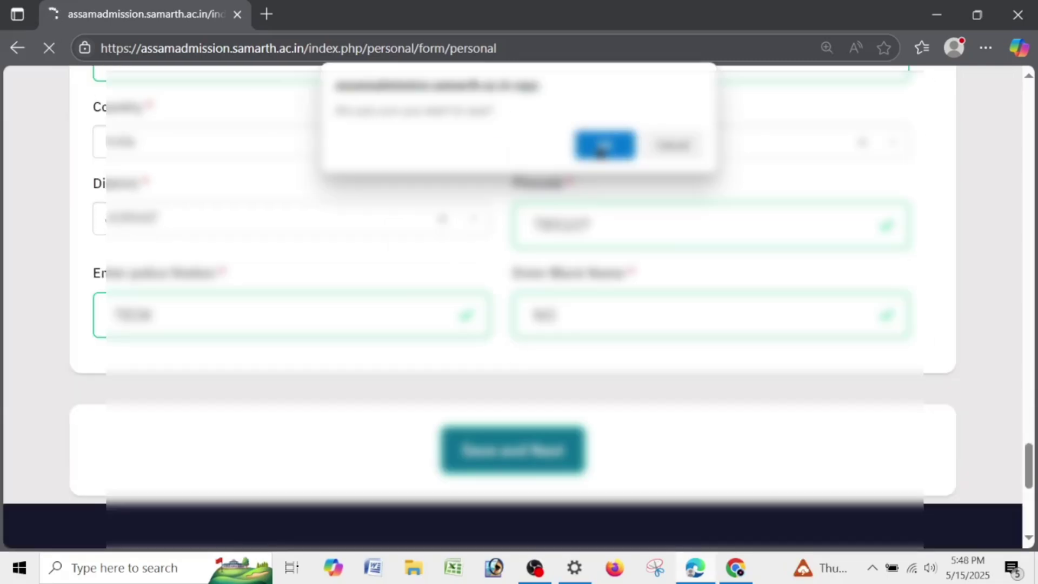
pyautogui.click(601, 146)
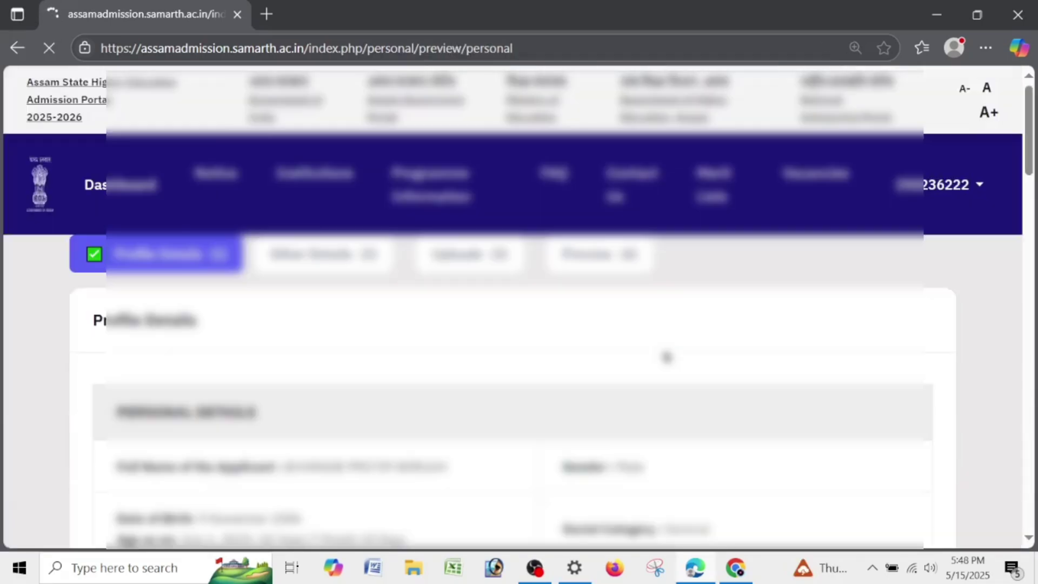
# Continue to the Other Details page
pyautogui.scroll(-7, 664, 355)
pyautogui.scroll(-20, 658, 351)
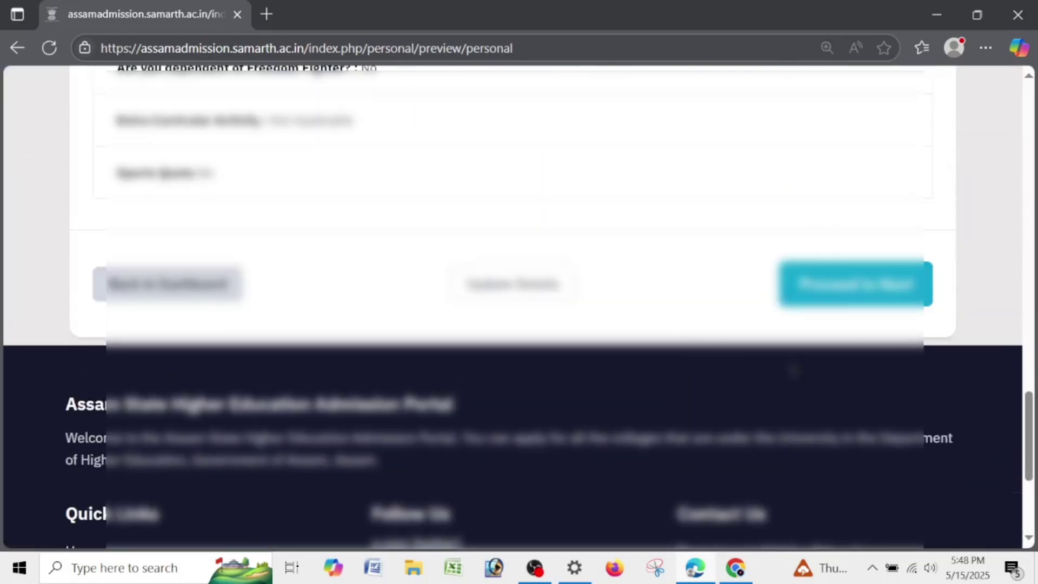
pyautogui.click(845, 291)
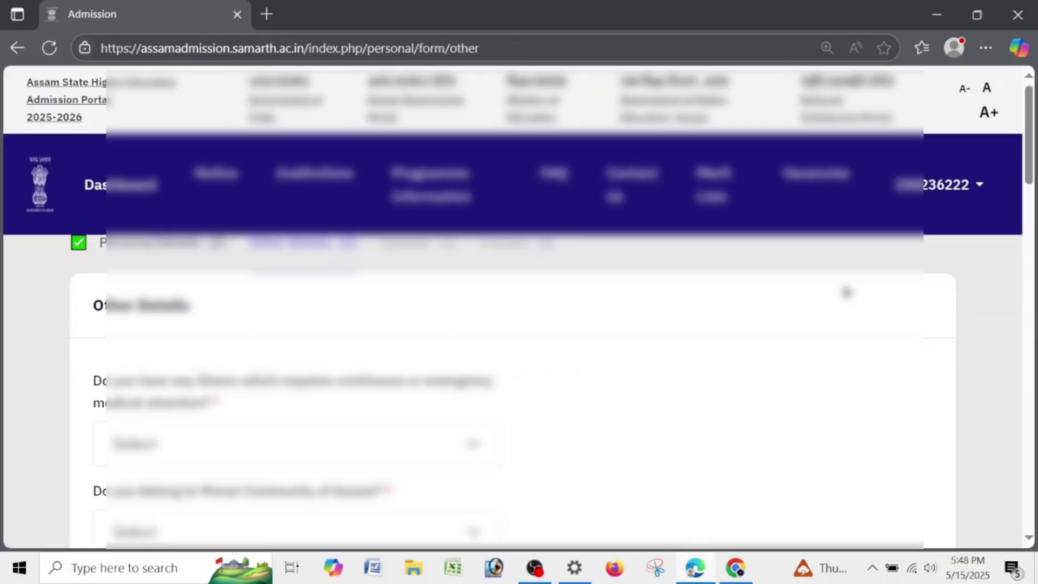
# Answer No to illness, Moran Community and Fringe Village, and set the area type to Rural
pyautogui.scroll(-4, 845, 294)
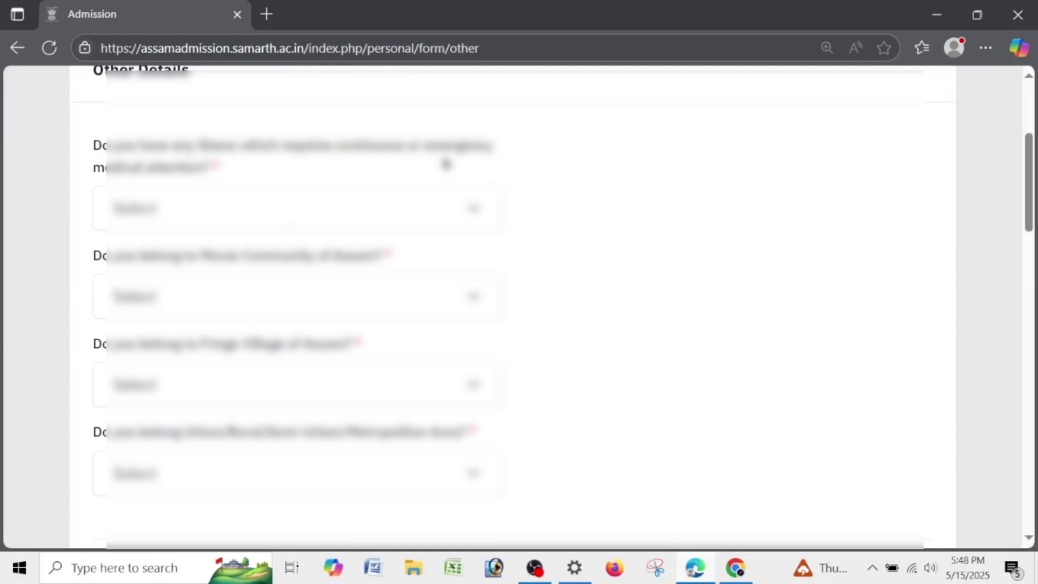
pyautogui.click(320, 211)
pyautogui.click(273, 275)
pyautogui.click(262, 299)
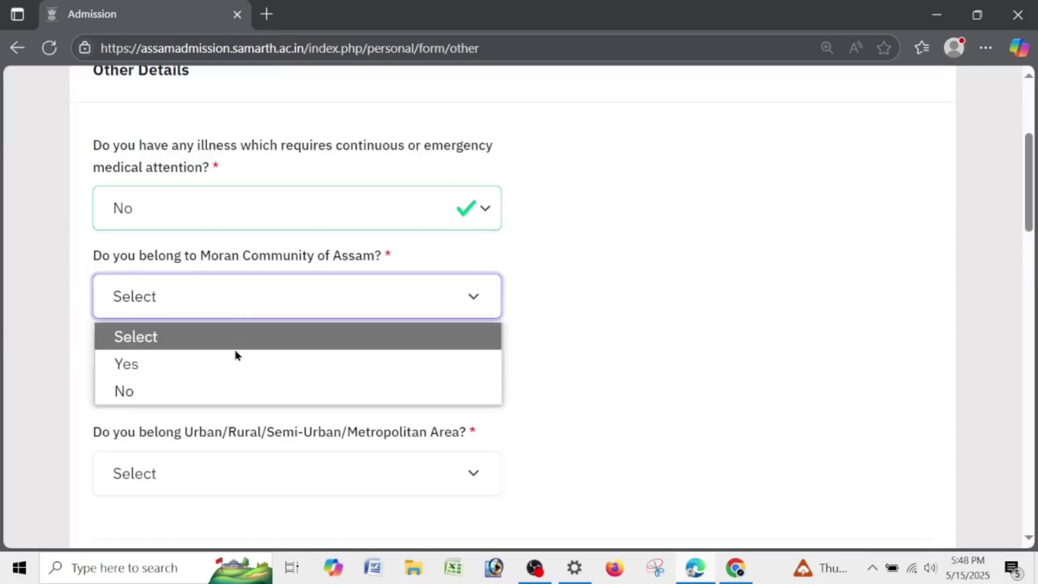
pyautogui.click(238, 390)
pyautogui.scroll(-4, 218, 270)
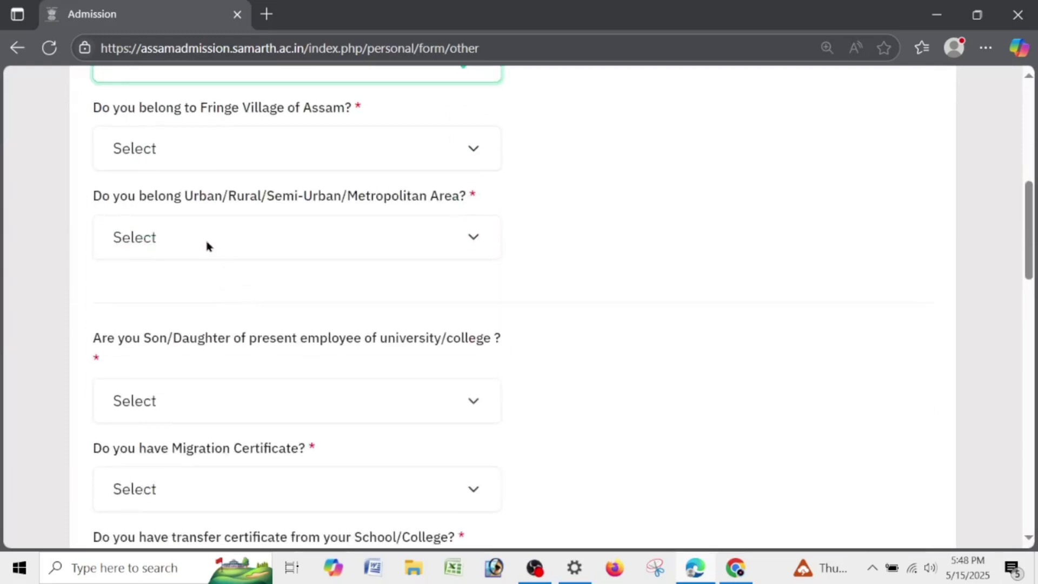
pyautogui.click(163, 140)
pyautogui.click(163, 244)
pyautogui.click(162, 241)
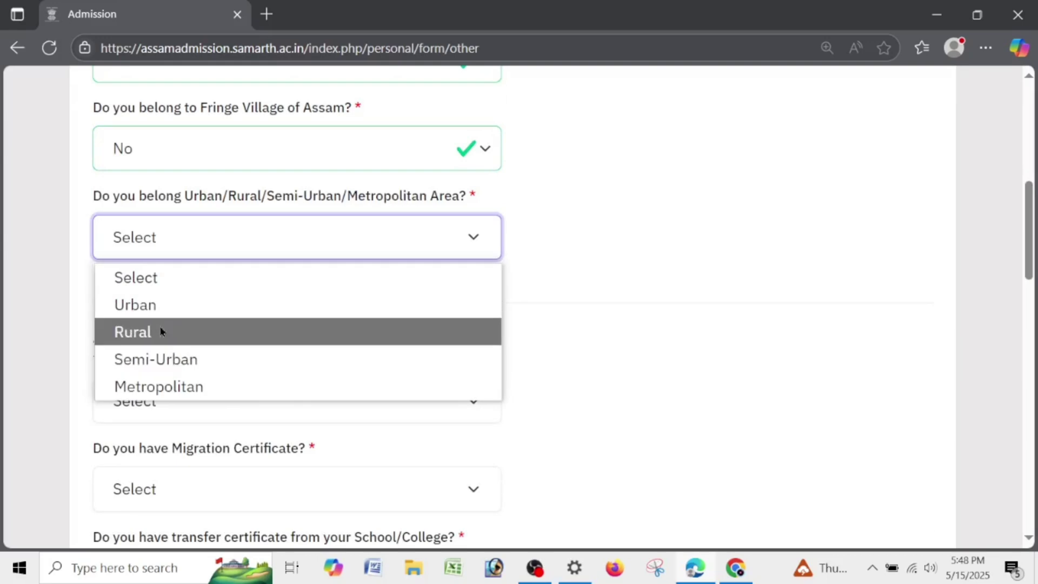
pyautogui.click(161, 333)
# Answer No to employee's child, migration certificate, transfer certificate, NCC and NSS special camp
pyautogui.scroll(-4, 256, 250)
pyautogui.click(195, 168)
pyautogui.click(189, 261)
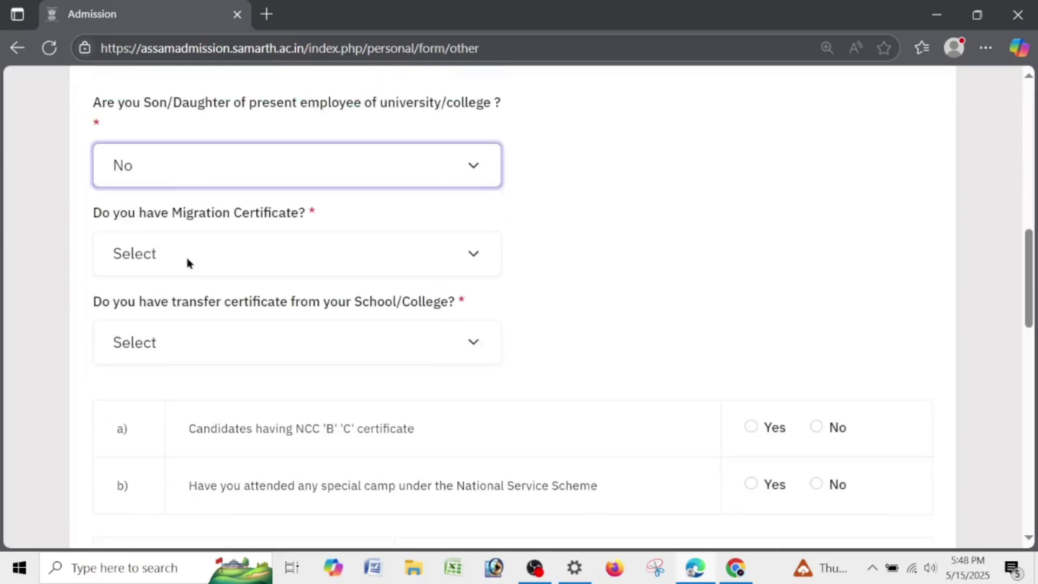
pyautogui.click(186, 255)
pyautogui.click(186, 349)
pyautogui.click(185, 348)
pyautogui.click(190, 440)
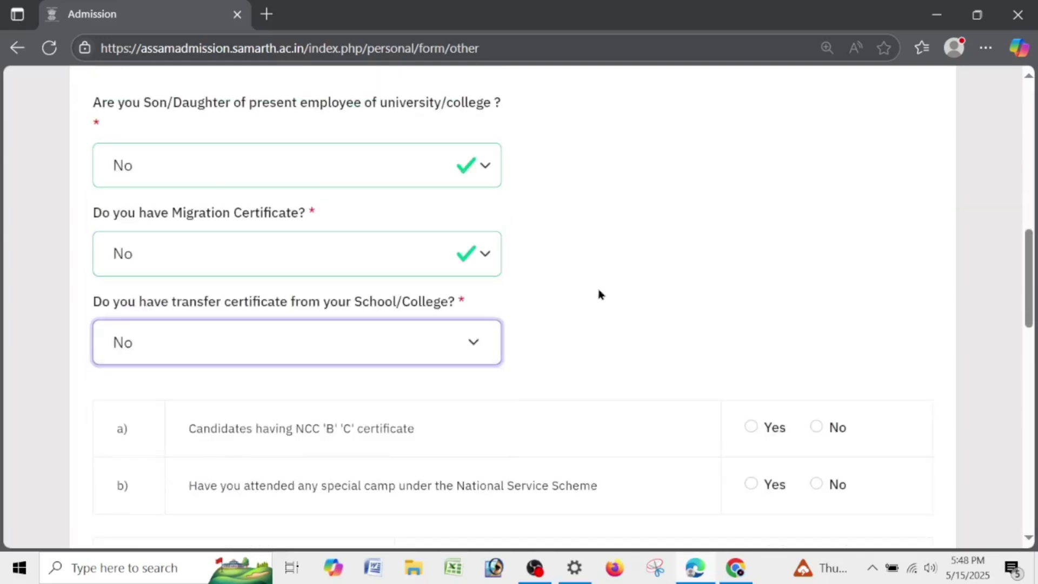
pyautogui.scroll(-4, 787, 230)
pyautogui.click(816, 192)
pyautogui.click(817, 249)
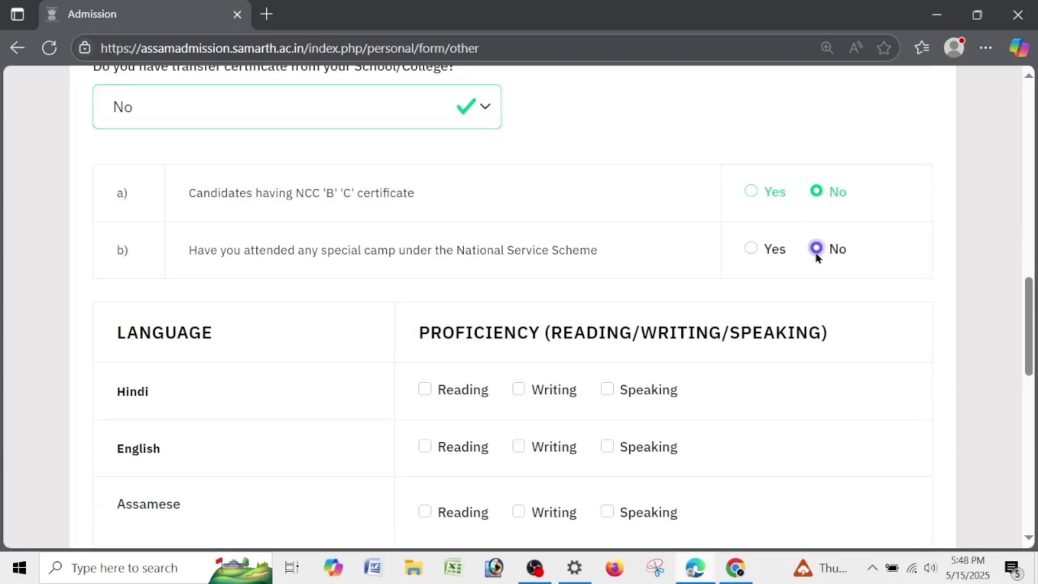
pyautogui.scroll(-4, 471, 348)
# Mark Assamese reading and writing, save Other Details and proceed to Uploads
pyautogui.click(518, 276)
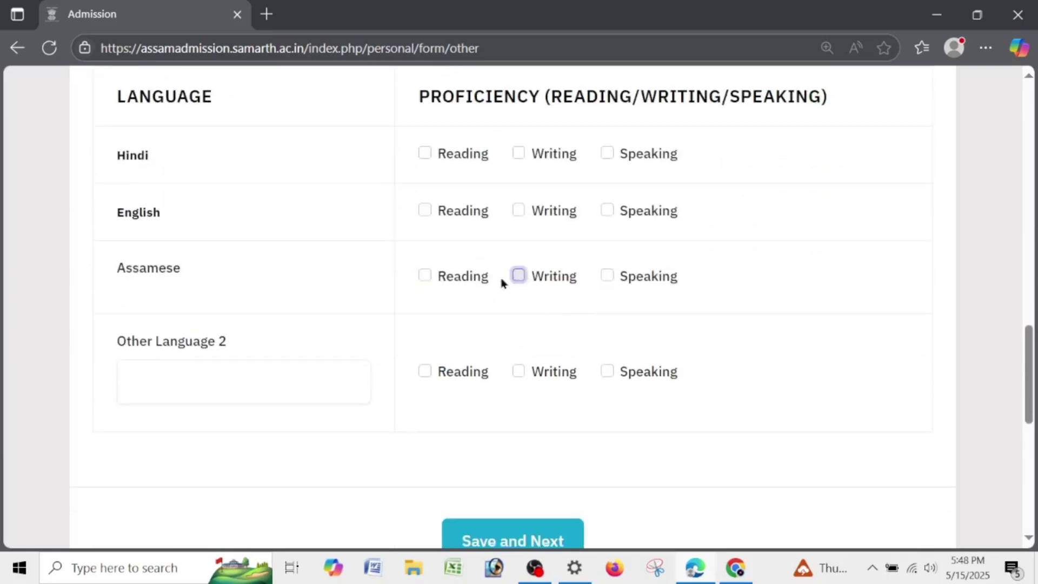
pyautogui.click(425, 276)
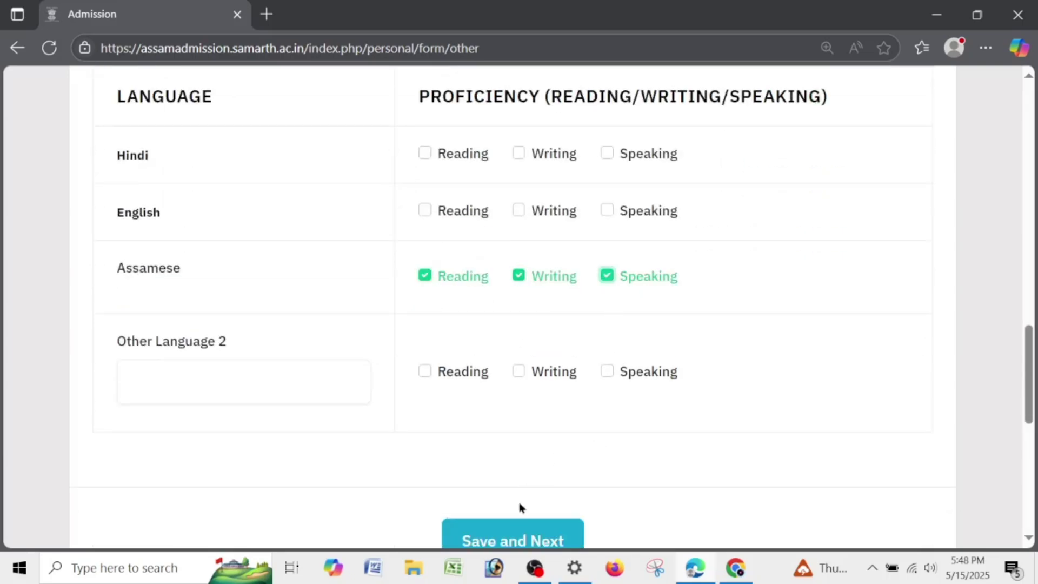
pyautogui.click(514, 535)
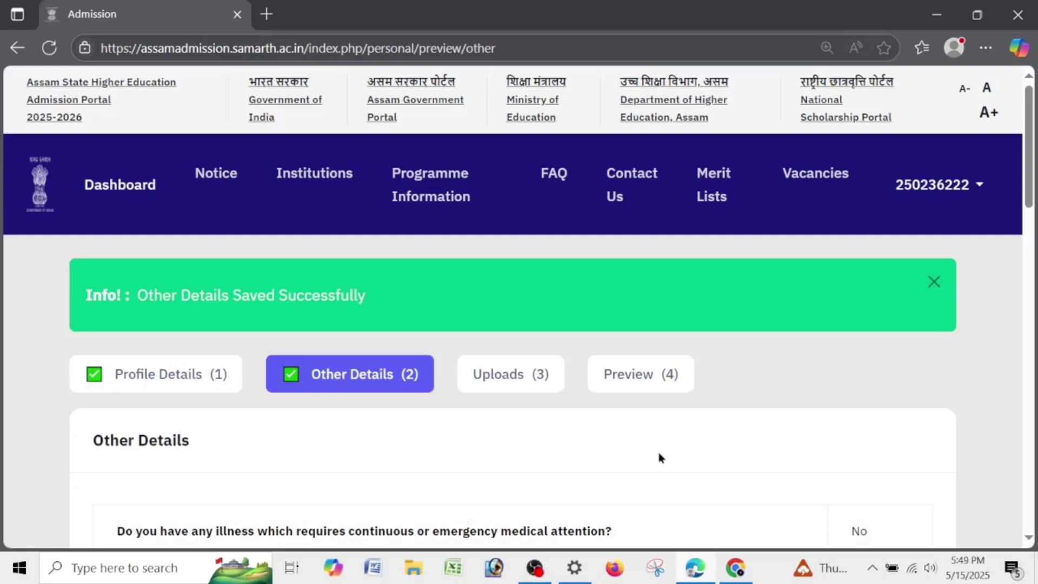
pyautogui.scroll(-20, 657, 454)
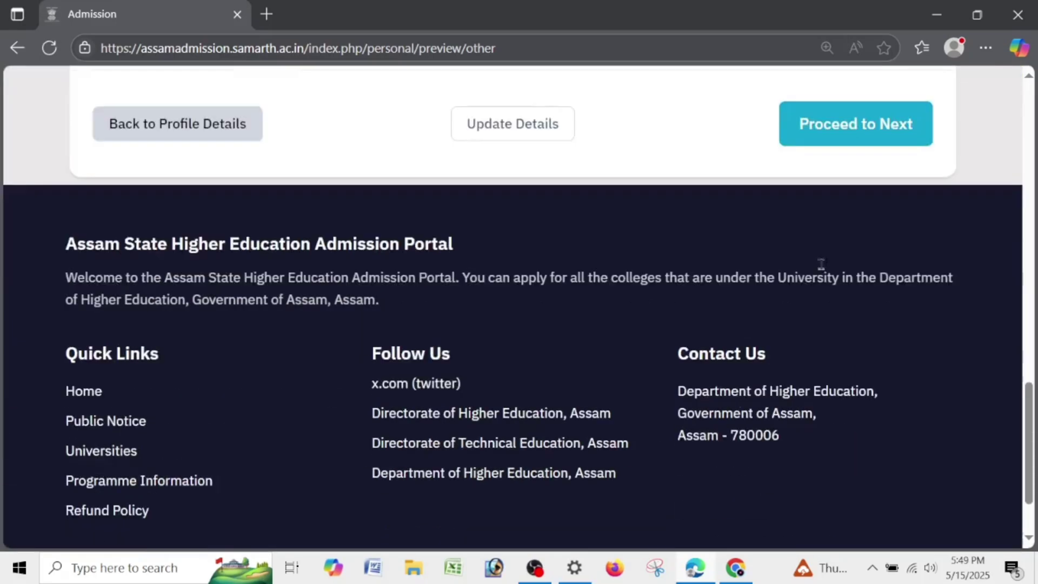
pyautogui.click(853, 140)
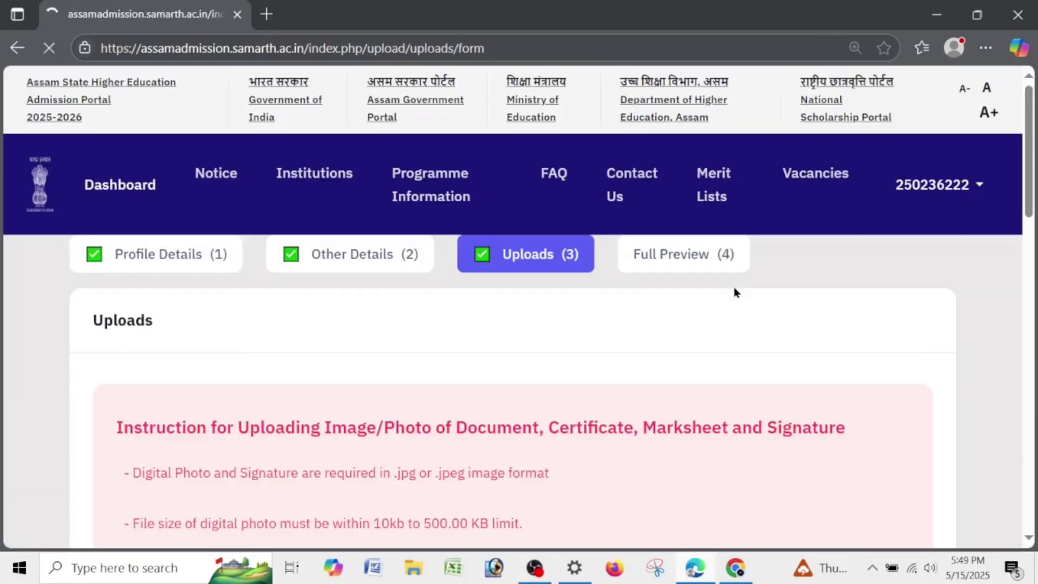
# Review the ID Proof, Domicile Certificate and Ration Card upload requirements
pyautogui.scroll(-4, 735, 293)
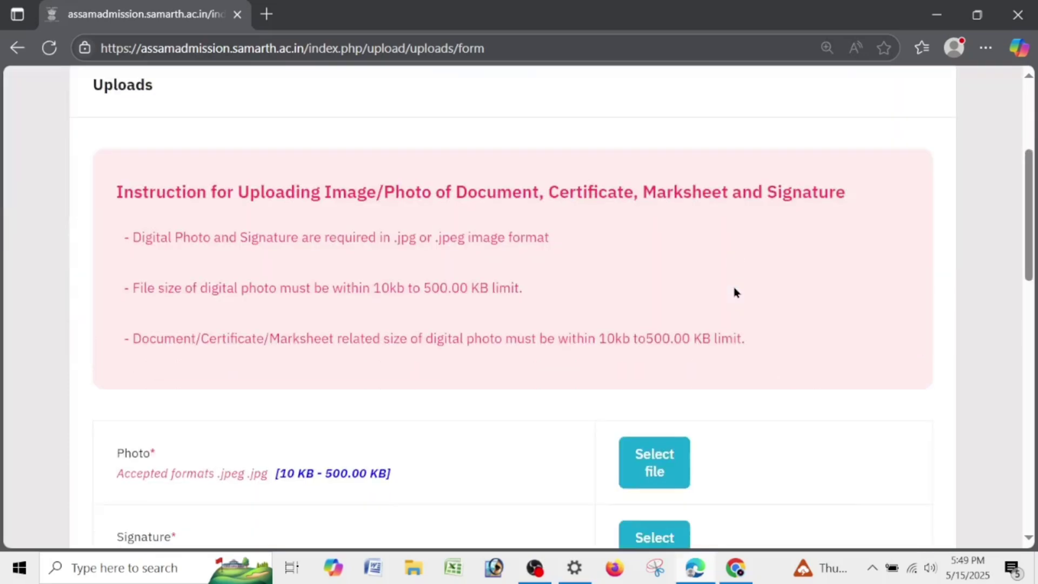
pyautogui.scroll(-4, 731, 325)
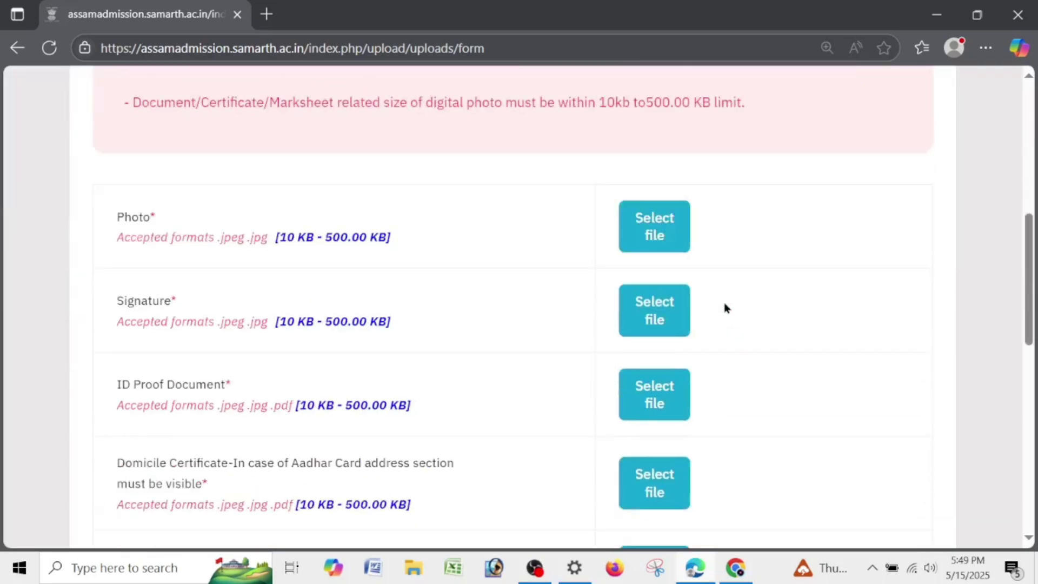
pyautogui.scroll(-4, 301, 337)
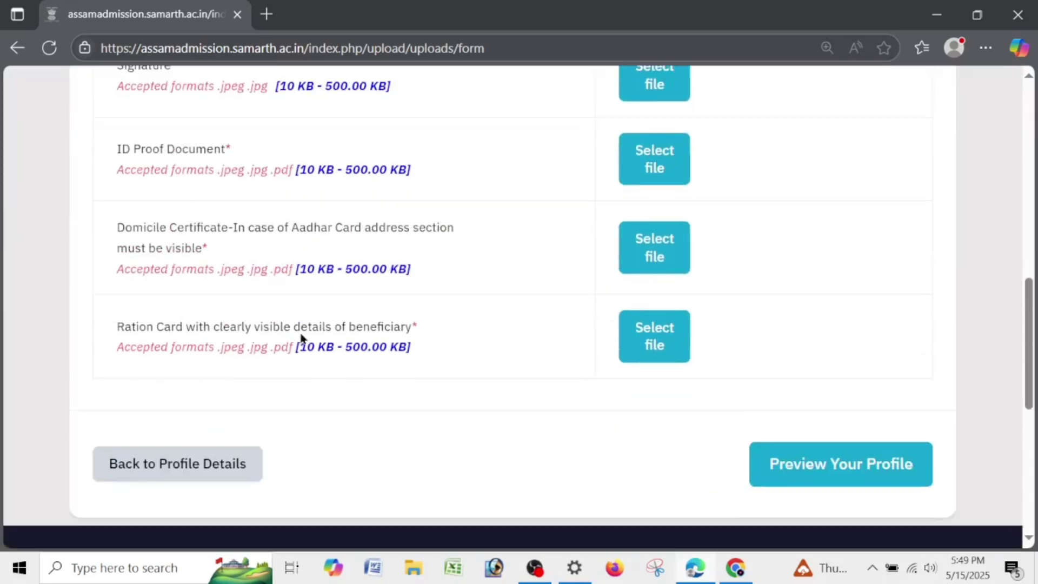
pyautogui.moveTo(151, 150); pyautogui.dragTo(199, 150)
pyautogui.moveTo(92, 238); pyautogui.dragTo(466, 245)
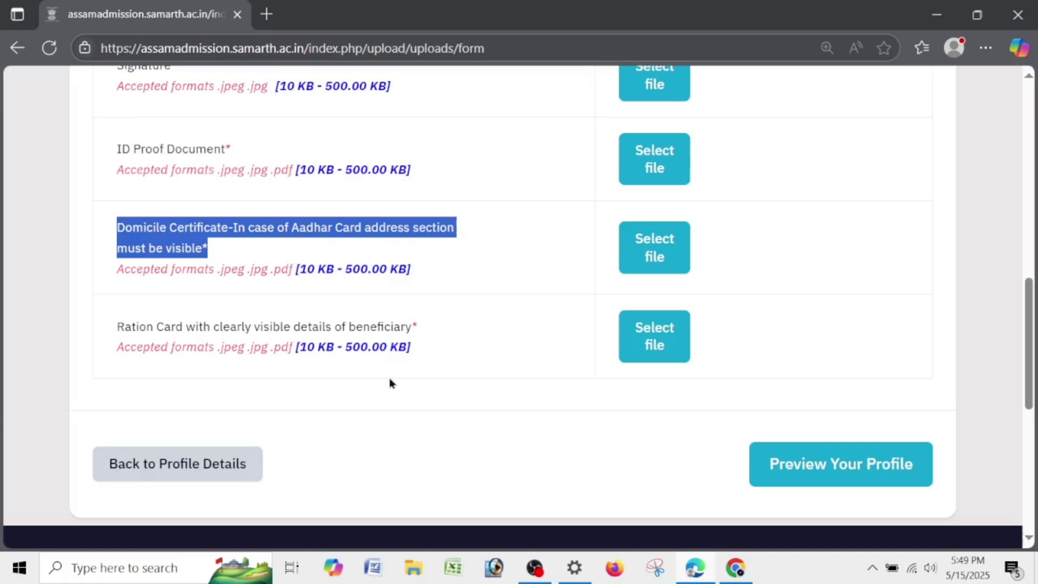
pyautogui.moveTo(118, 327); pyautogui.dragTo(424, 329)
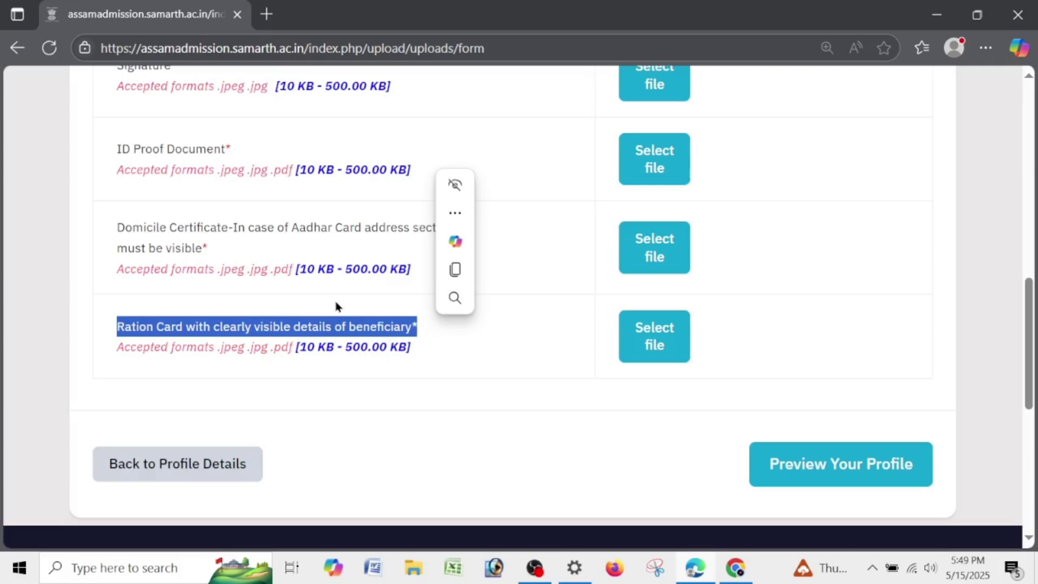
pyautogui.moveTo(113, 234); pyautogui.dragTo(241, 262)
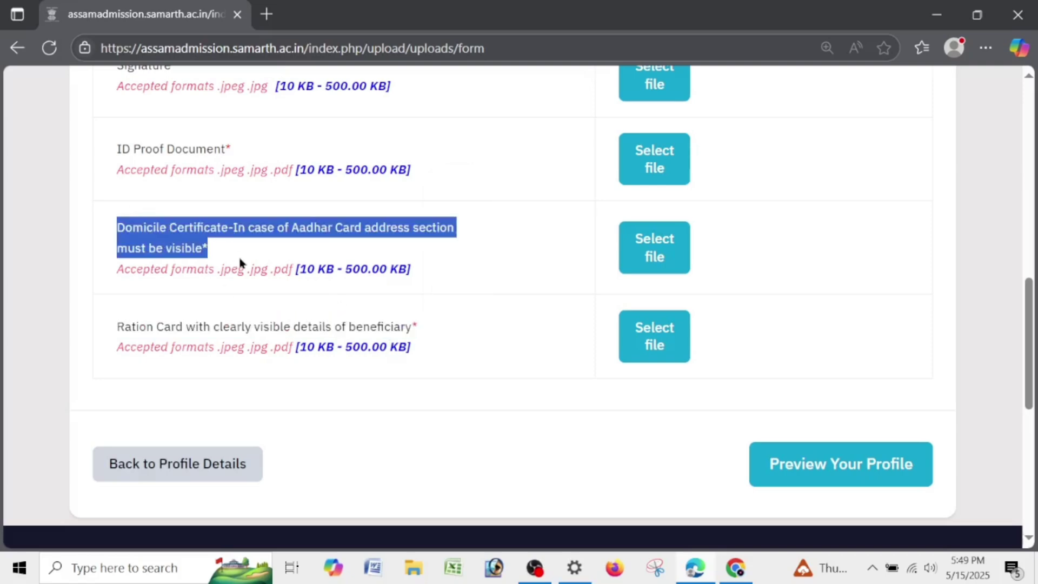
pyautogui.scroll(4, 140, 244)
pyautogui.click(139, 389)
# Check the Photo, Signature and ID Proof accepted formats and size limits
pyautogui.tripleClick(140, 388)
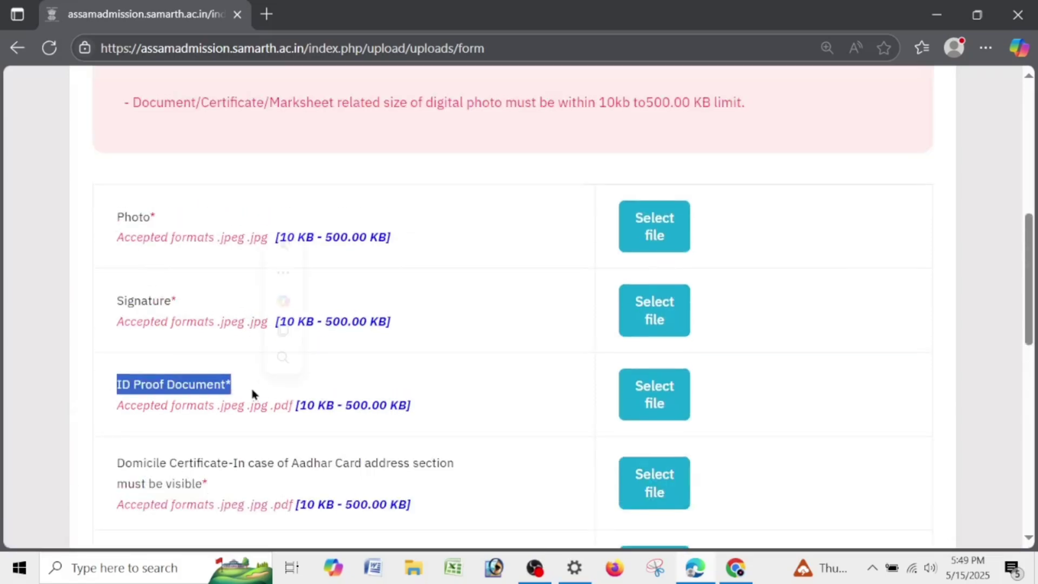
pyautogui.moveTo(113, 227); pyautogui.dragTo(190, 223)
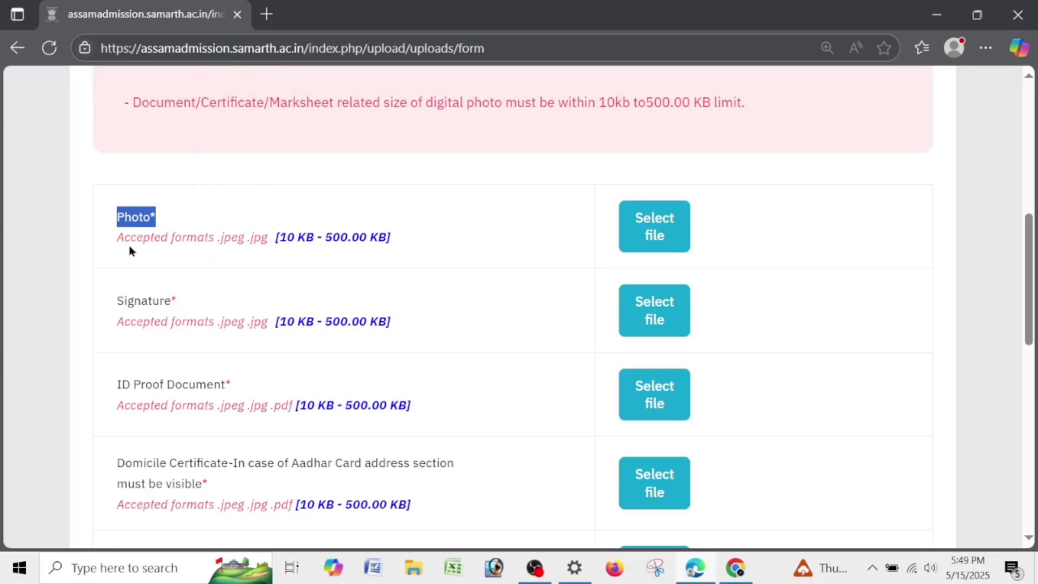
pyautogui.moveTo(115, 234); pyautogui.dragTo(403, 238)
pyautogui.click(319, 305)
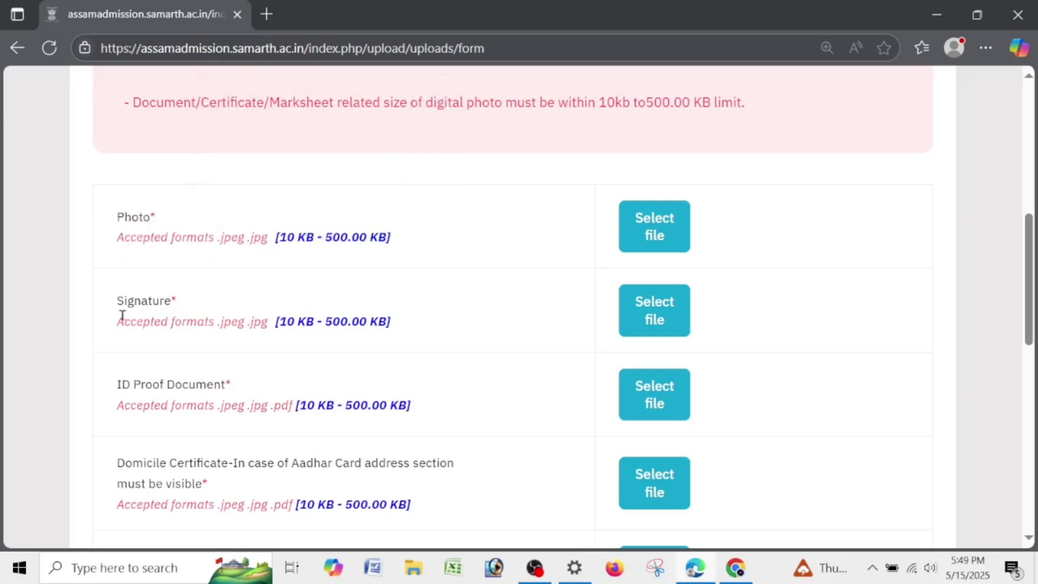
pyautogui.moveTo(116, 299)
pyautogui.mouseDown()
pyautogui.moveTo(297, 343)
pyautogui.moveTo(397, 335)
pyautogui.mouseUp()
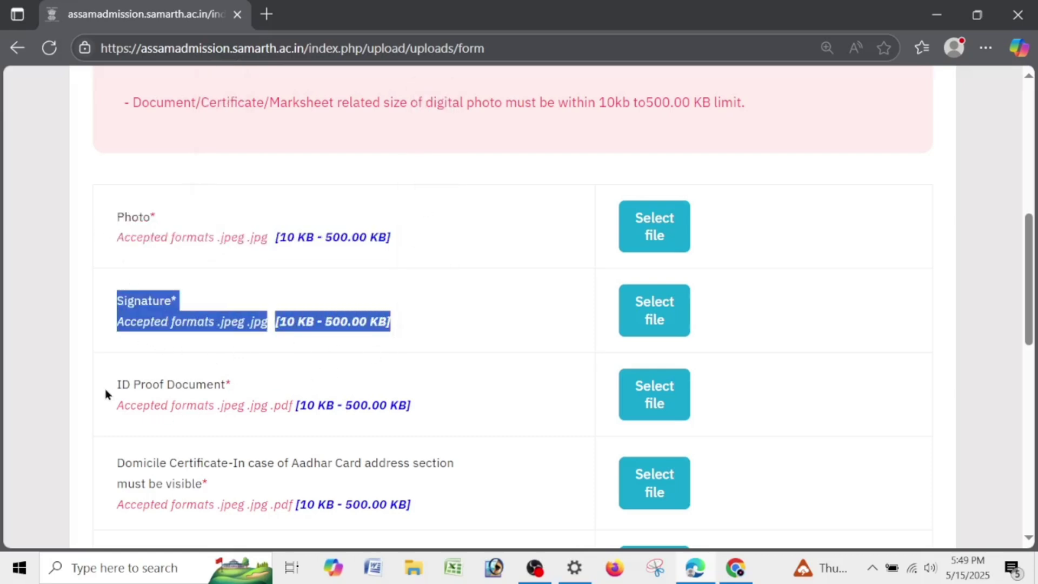
pyautogui.moveTo(108, 388); pyautogui.dragTo(403, 419)
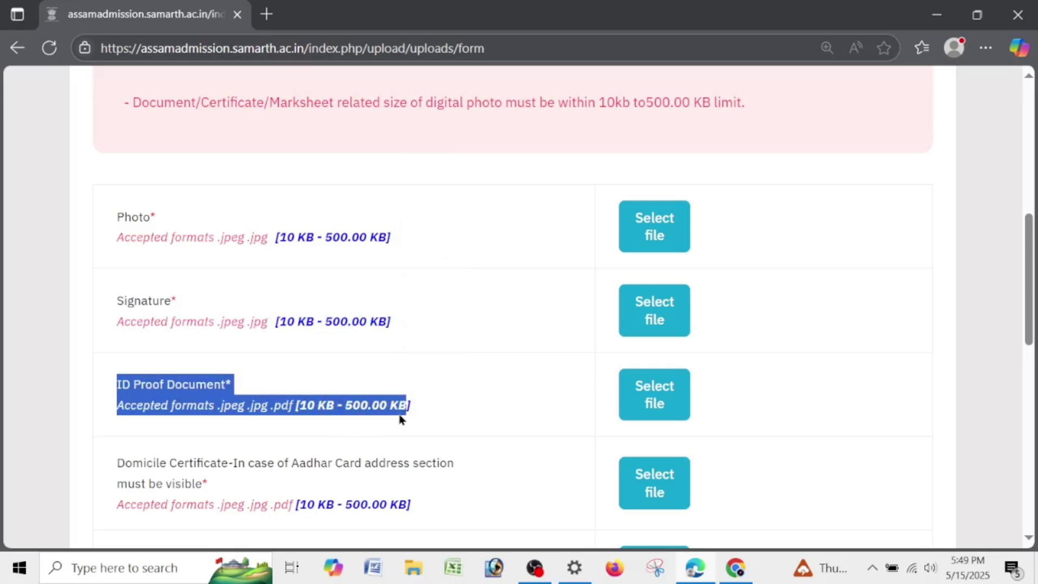
pyautogui.moveTo(139, 210); pyautogui.dragTo(388, 504)
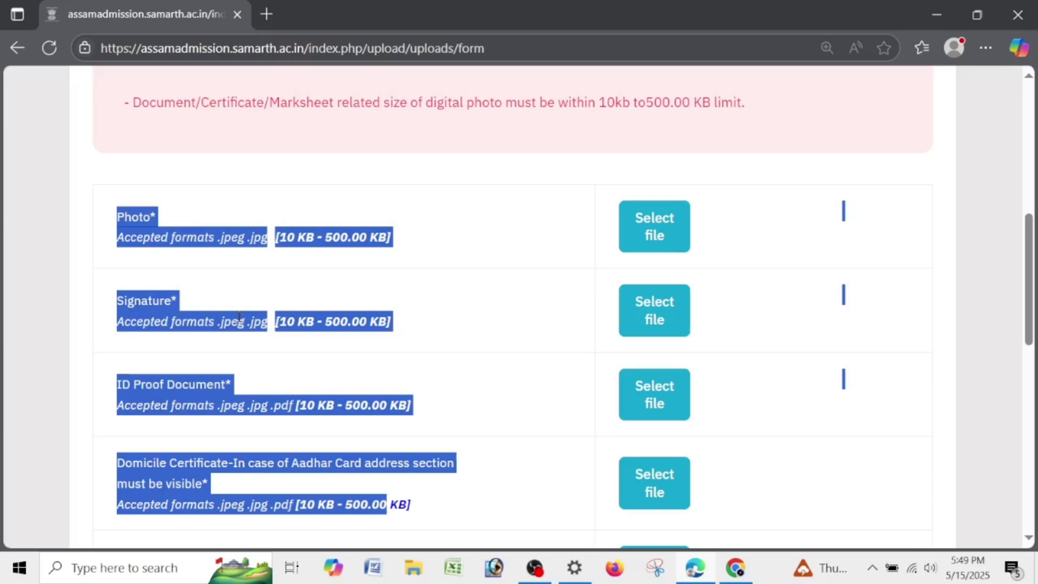
pyautogui.click(371, 262)
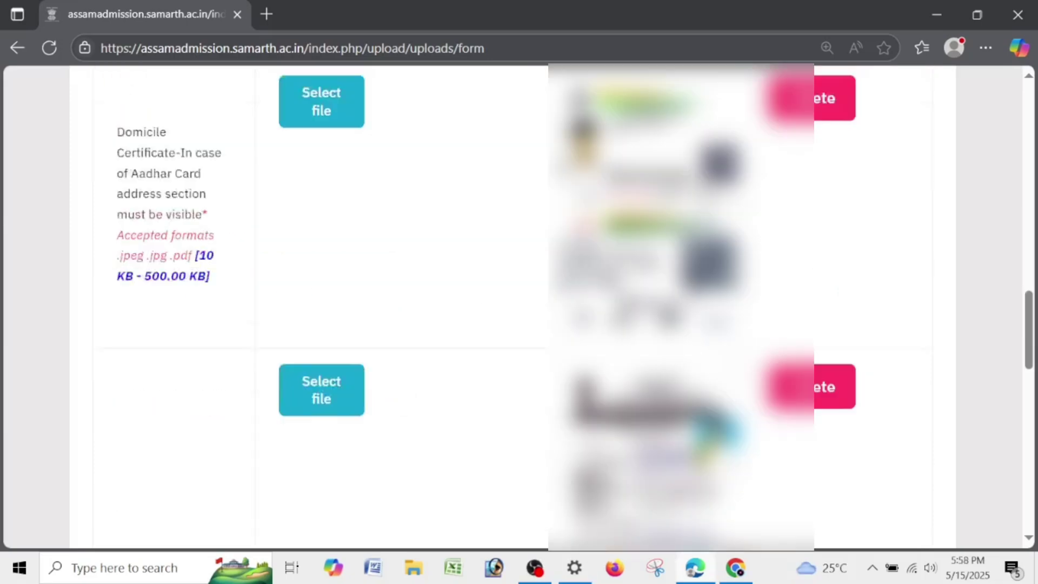
pyautogui.scroll(5, 519, 303)
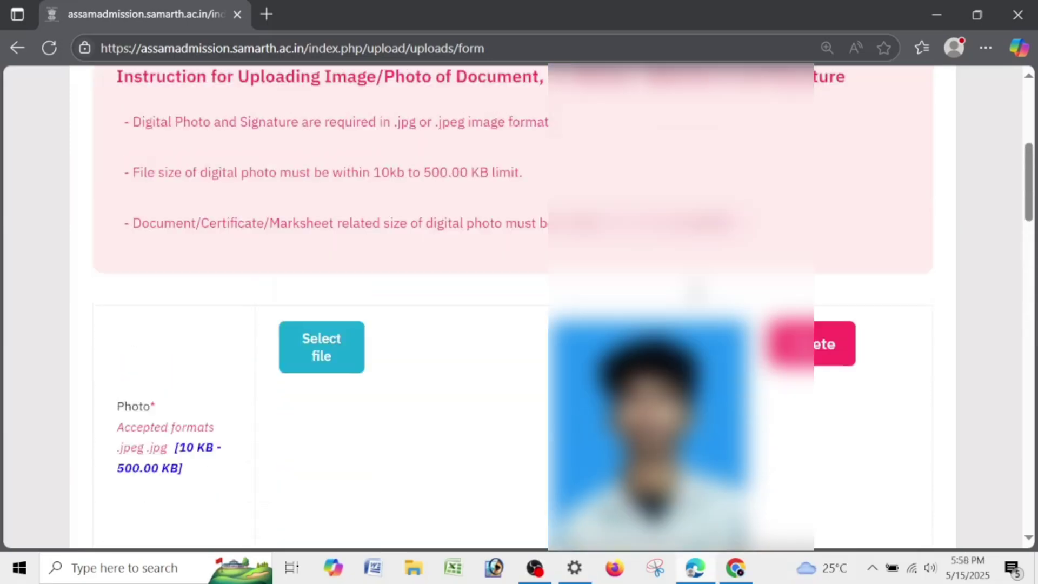
pyautogui.scroll(-5, 519, 303)
pyautogui.scroll(5, 519, 303)
pyautogui.scroll(-10, 520, 303)
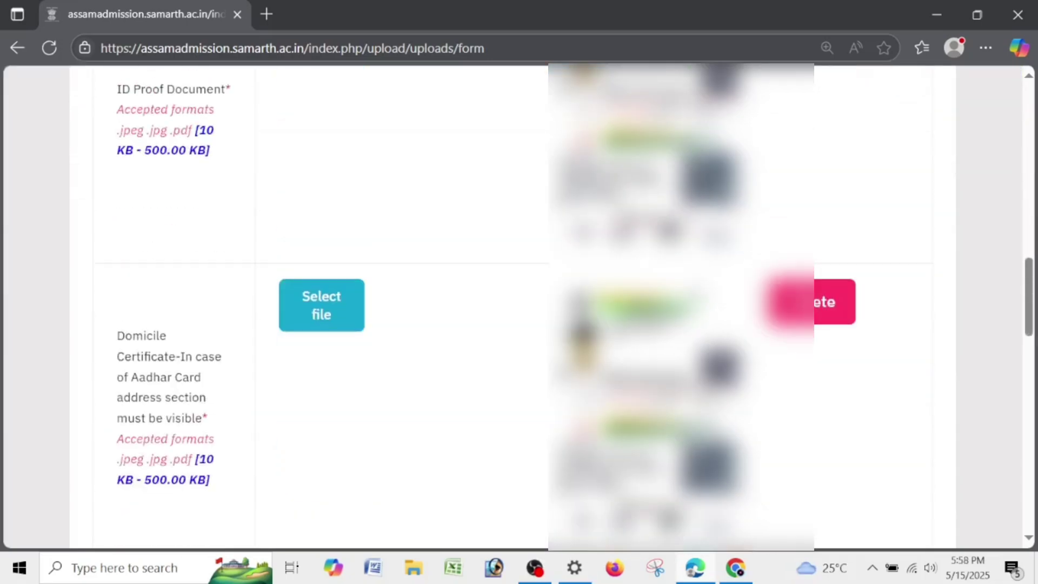
pyautogui.scroll(-10, 819, 503)
pyautogui.scroll(5, 819, 503)
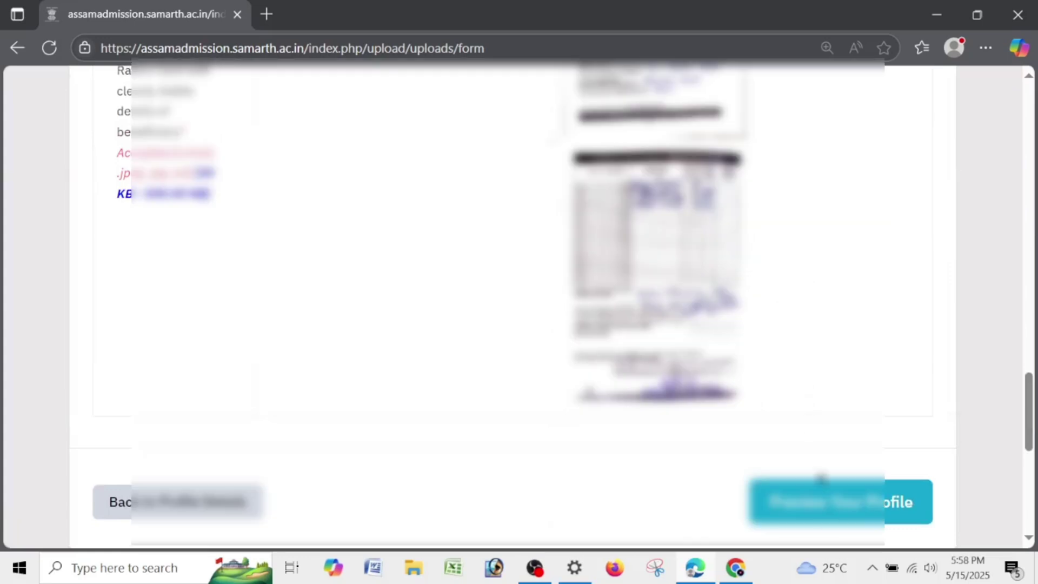
# Open the full profile preview and check the applicant's name, gender Male and date of birth
pyautogui.click(819, 503)
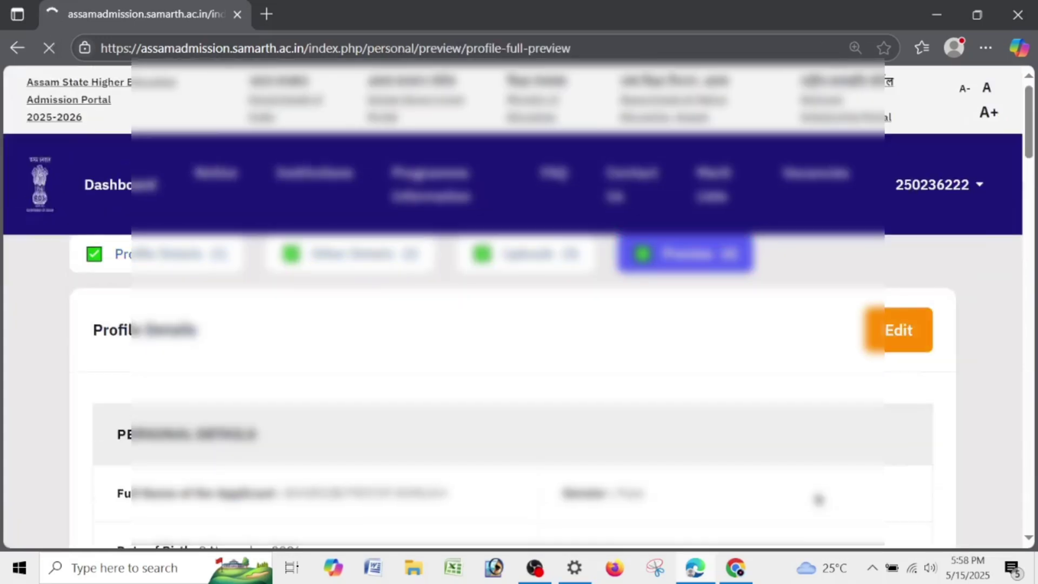
pyautogui.scroll(-4, 767, 418)
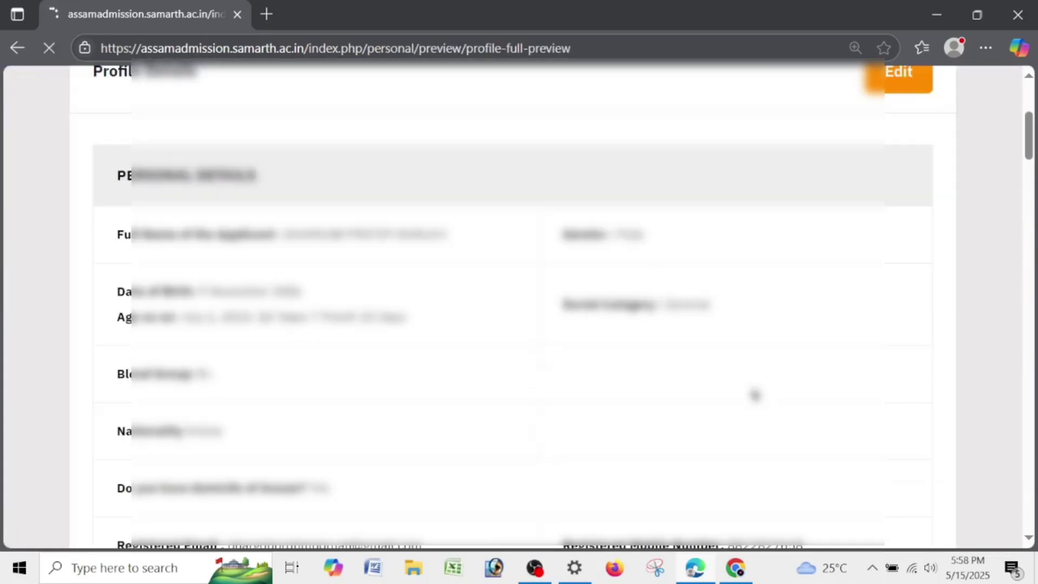
pyautogui.hotkey('ctrl', '-')
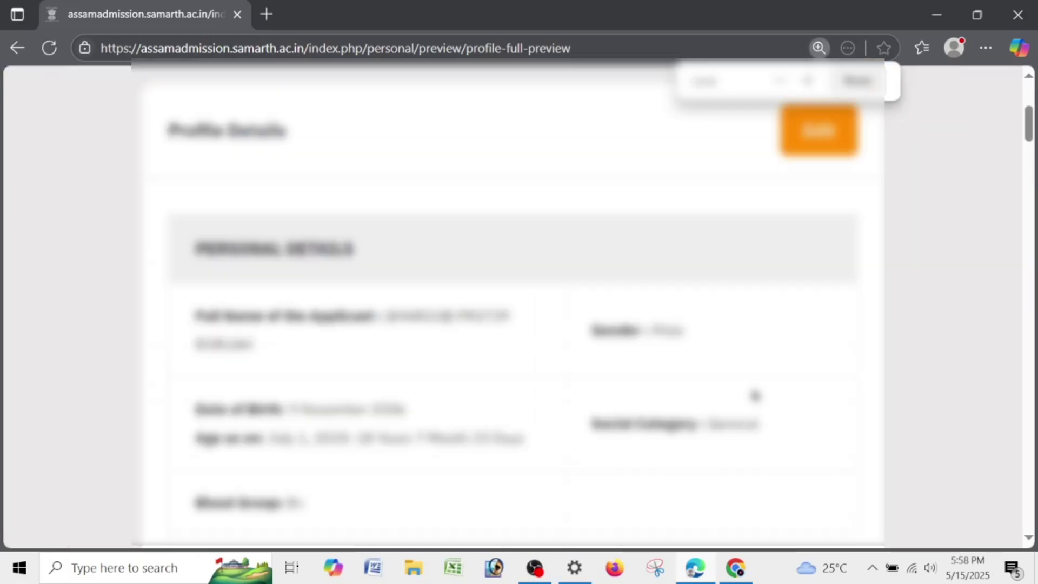
pyautogui.hotkey('ctrl', '+')
pyautogui.hotkey('ctrl', '+')
pyautogui.scroll(-3, 801, 292)
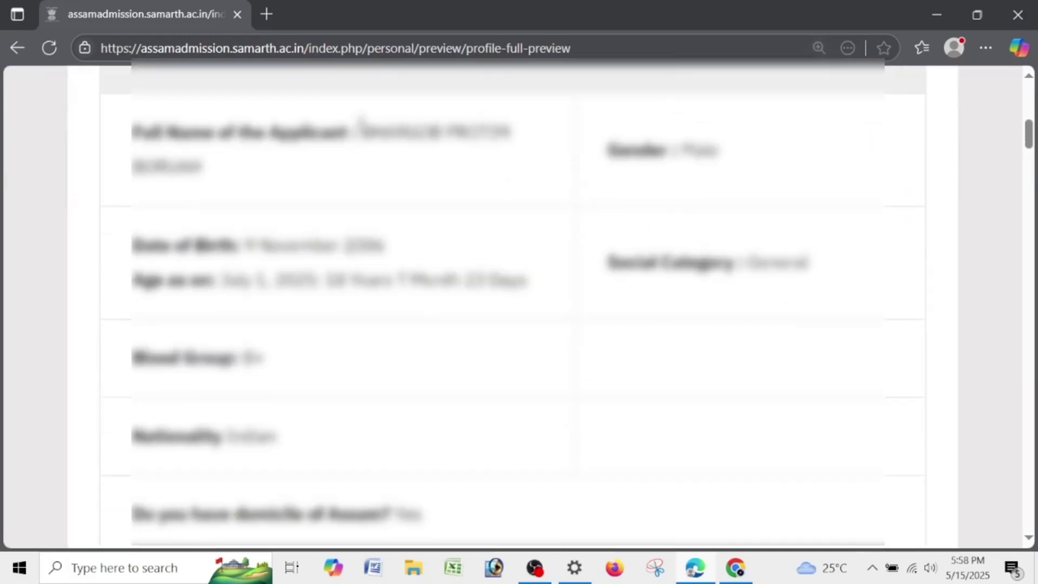
pyautogui.moveTo(360, 123); pyautogui.dragTo(494, 167)
pyautogui.moveTo(682, 146); pyautogui.dragTo(806, 156)
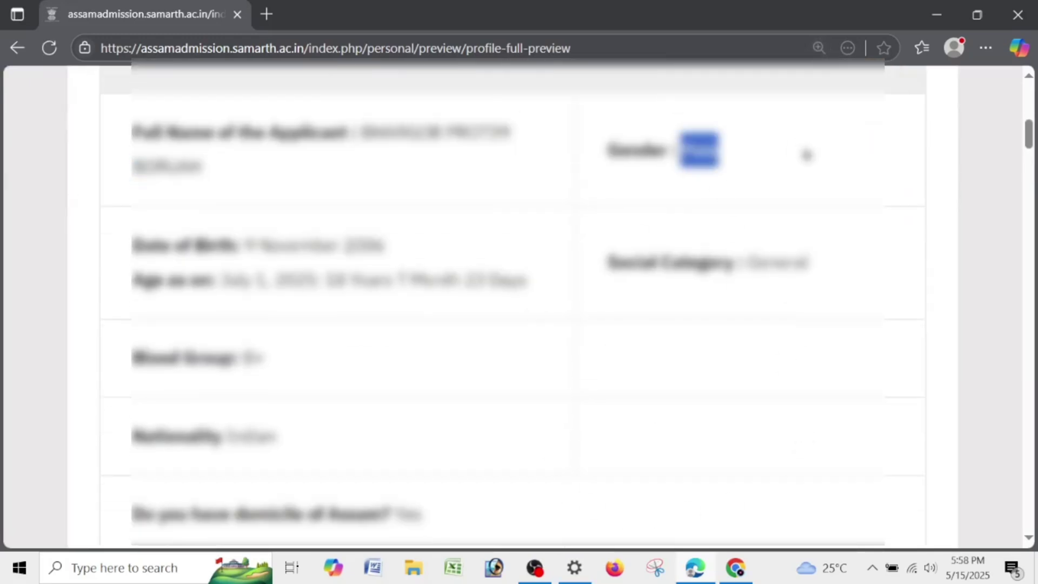
pyautogui.moveTo(248, 248); pyautogui.dragTo(434, 250)
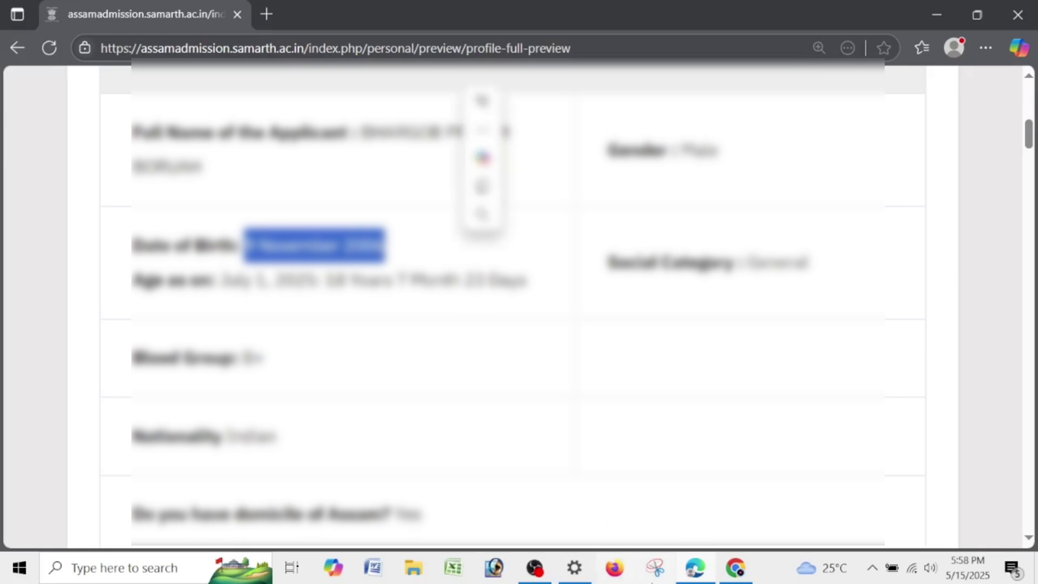
pyautogui.moveTo(789, 301); pyautogui.dragTo(747, 265)
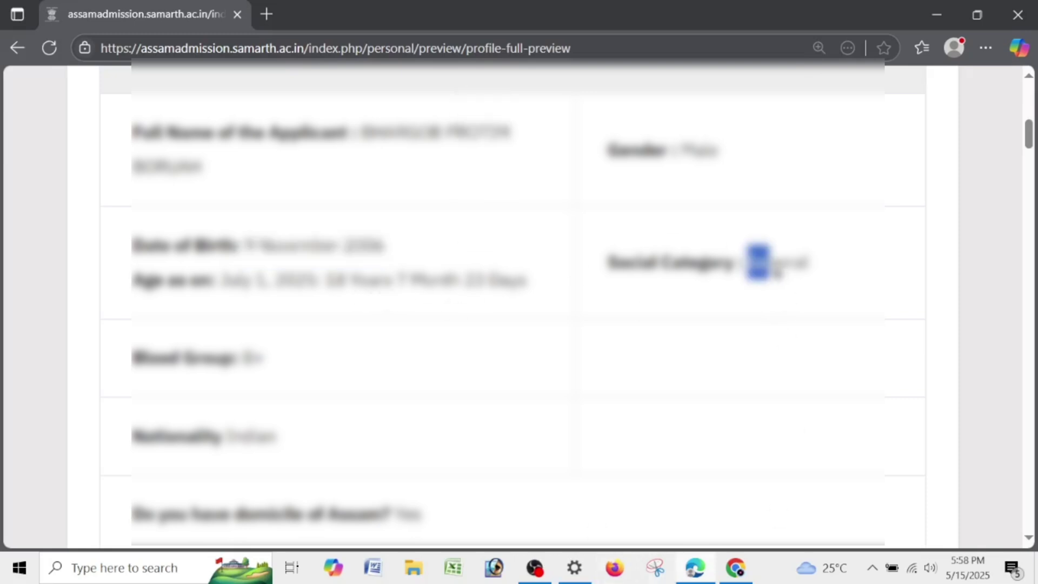
# Check the mother's and father's names and the emergency contact number in the preview
pyautogui.scroll(-4, 747, 275)
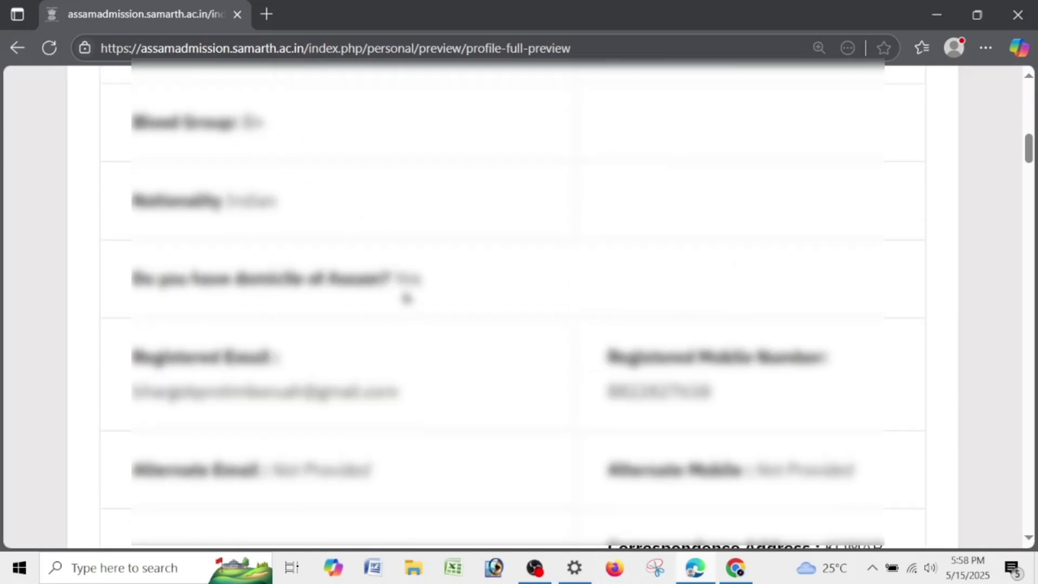
pyautogui.scroll(-1, 724, 392)
pyautogui.scroll(-3, 725, 392)
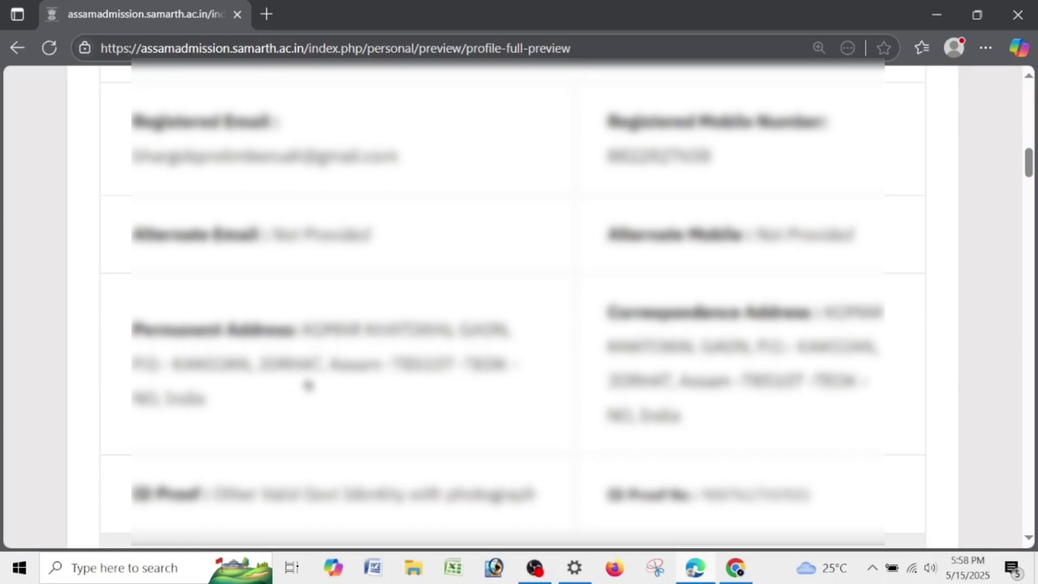
pyautogui.scroll(-1, 757, 370)
pyautogui.scroll(-4, 795, 368)
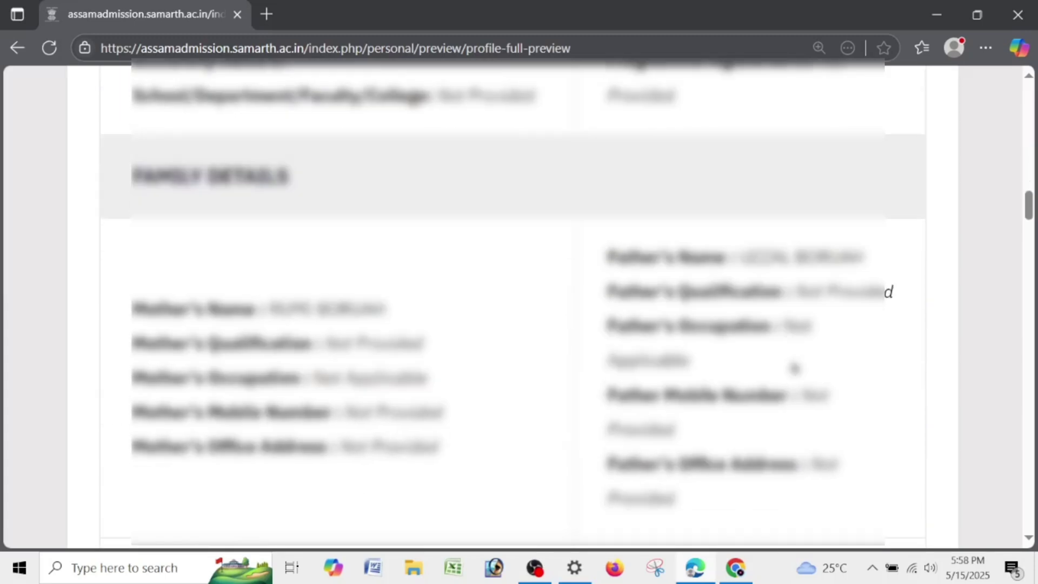
pyautogui.moveTo(266, 310); pyautogui.dragTo(385, 311)
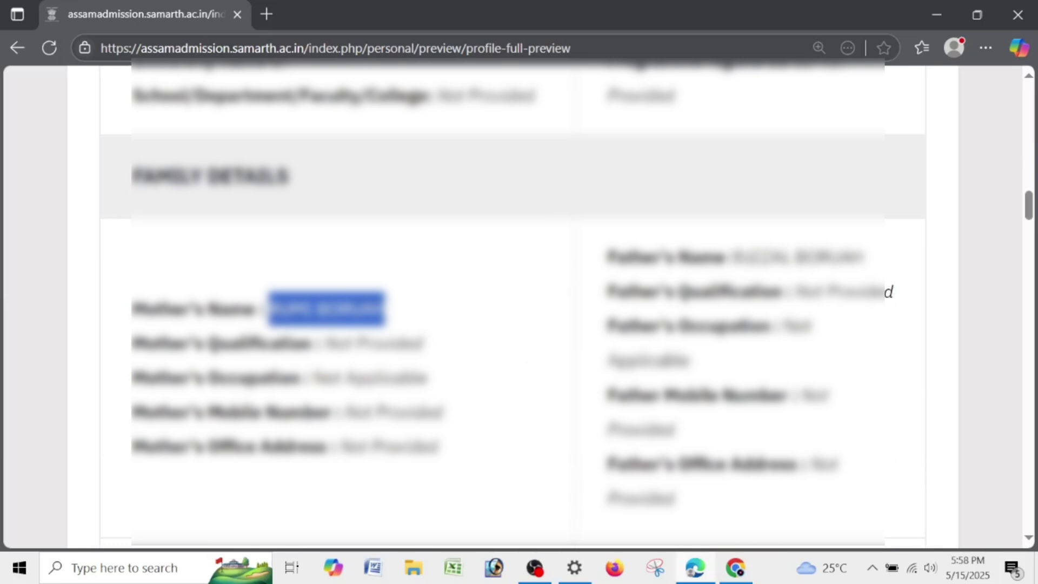
pyautogui.moveTo(736, 256); pyautogui.dragTo(865, 258)
pyautogui.scroll(-8, 577, 427)
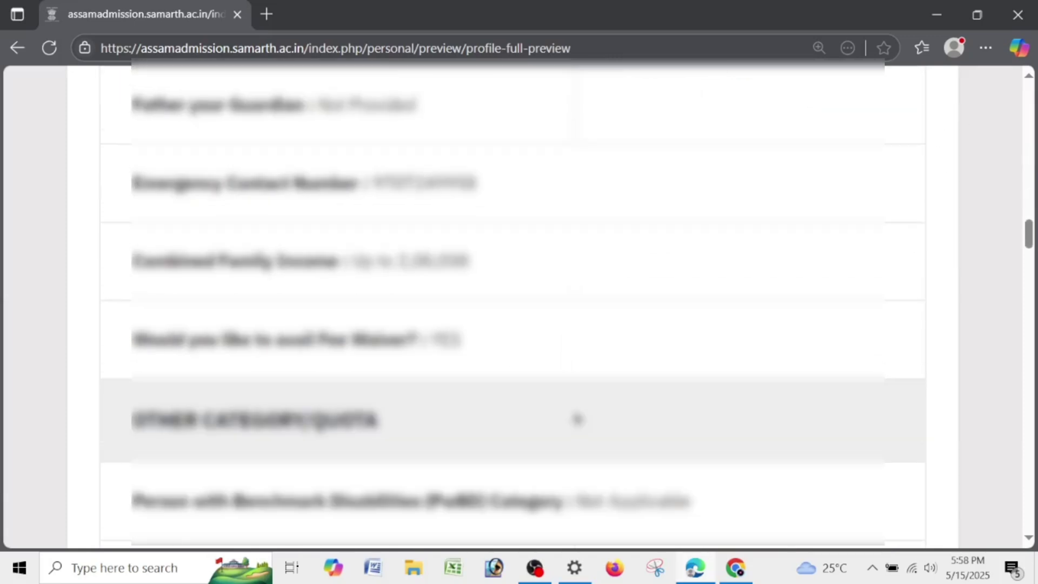
pyautogui.doubleClick(576, 195)
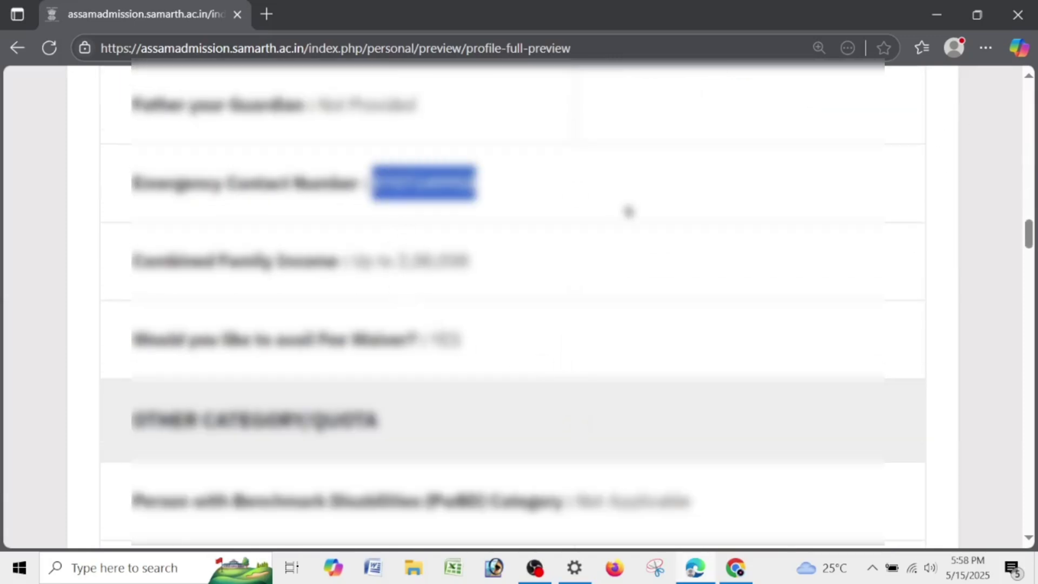
# Tick the profile declaration at the bottom of the preview
pyautogui.scroll(-12, 638, 430)
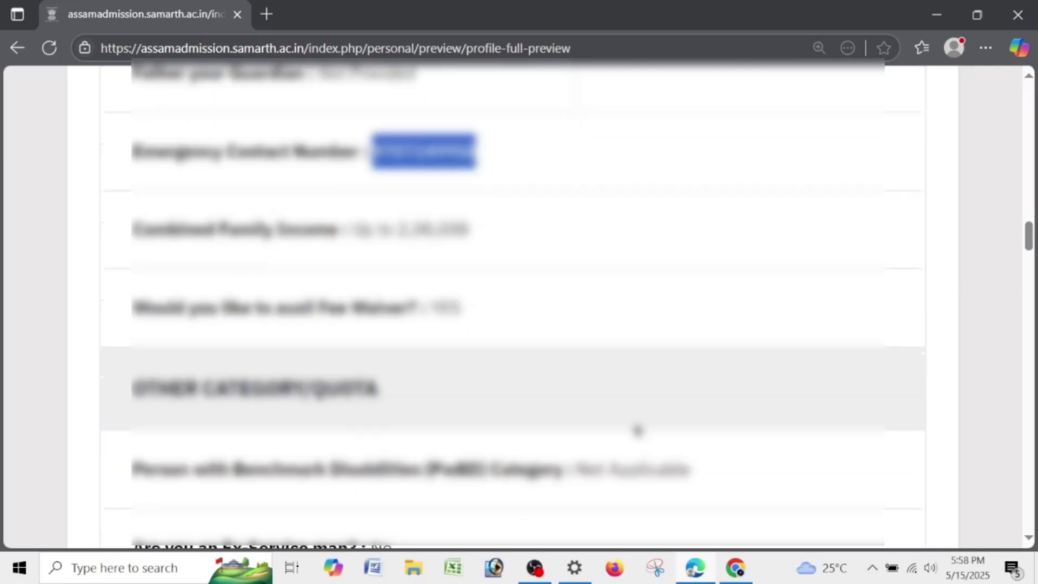
pyautogui.scroll(-15, 635, 424)
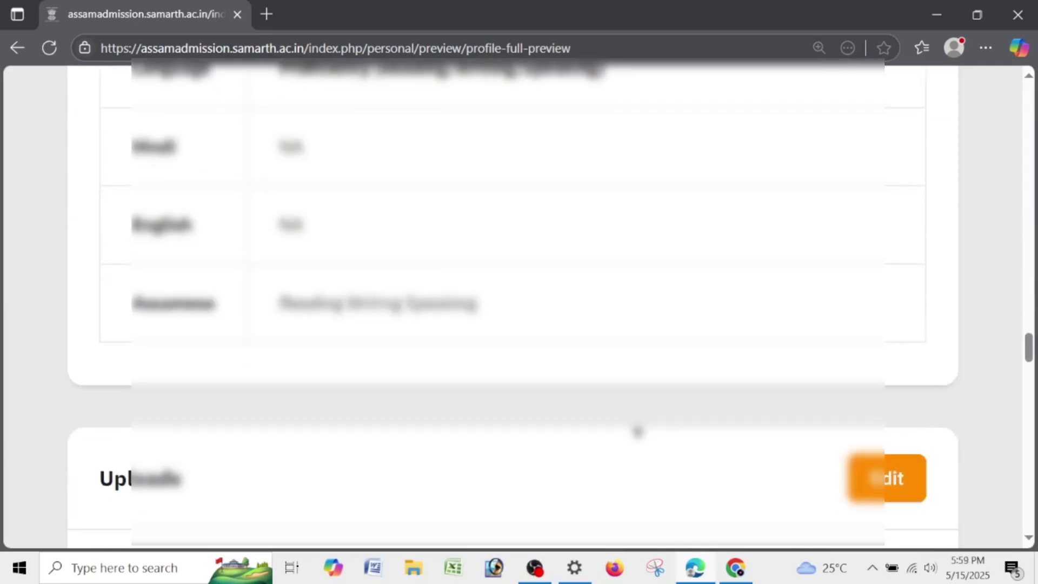
pyautogui.scroll(-15, 640, 433)
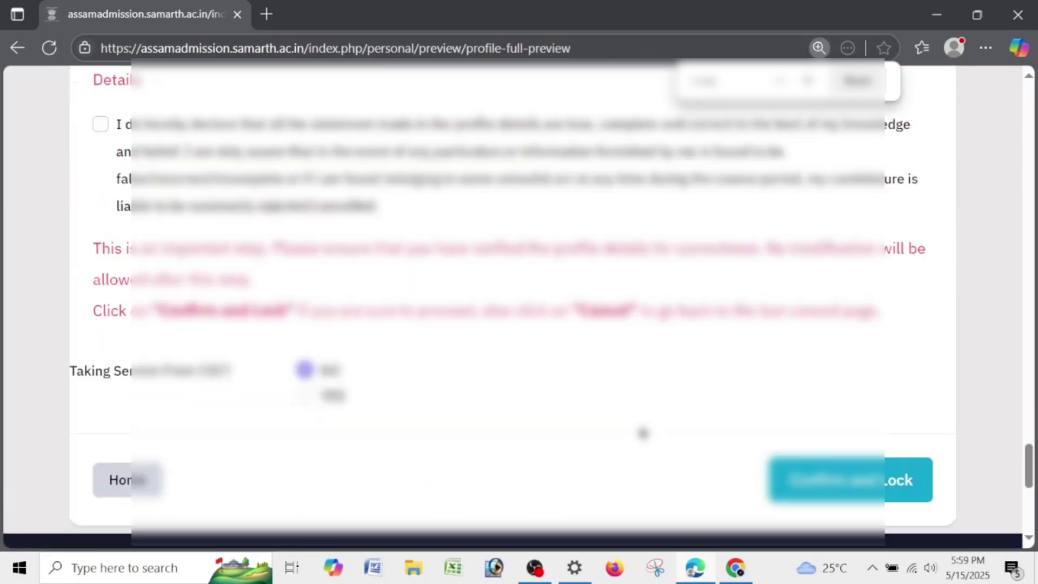
pyautogui.click(100, 126)
# Confirm and lock the profile, then check the 'Profile Submitted successfully' message
pyautogui.click(851, 480)
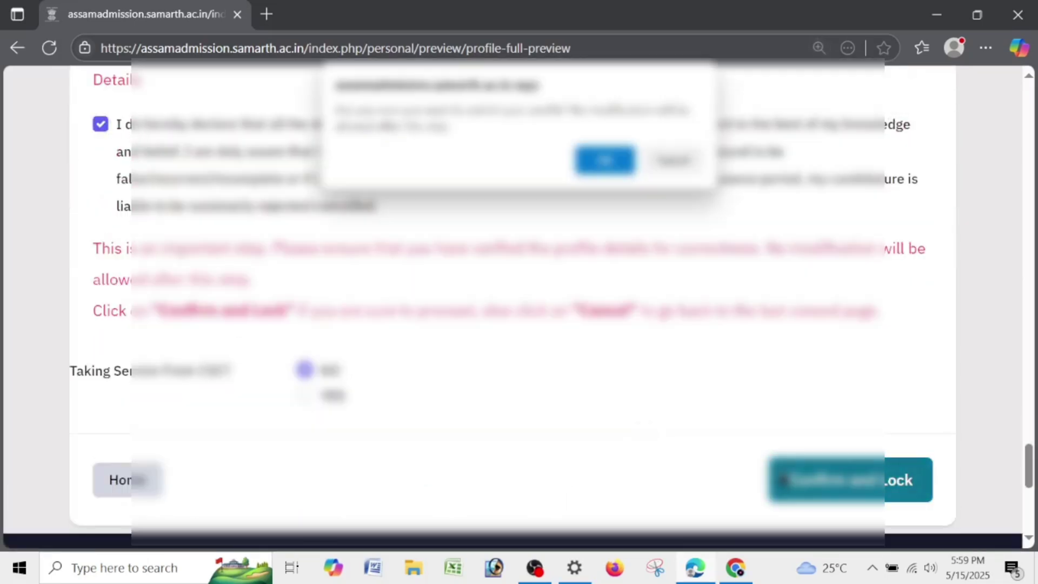
pyautogui.click(606, 162)
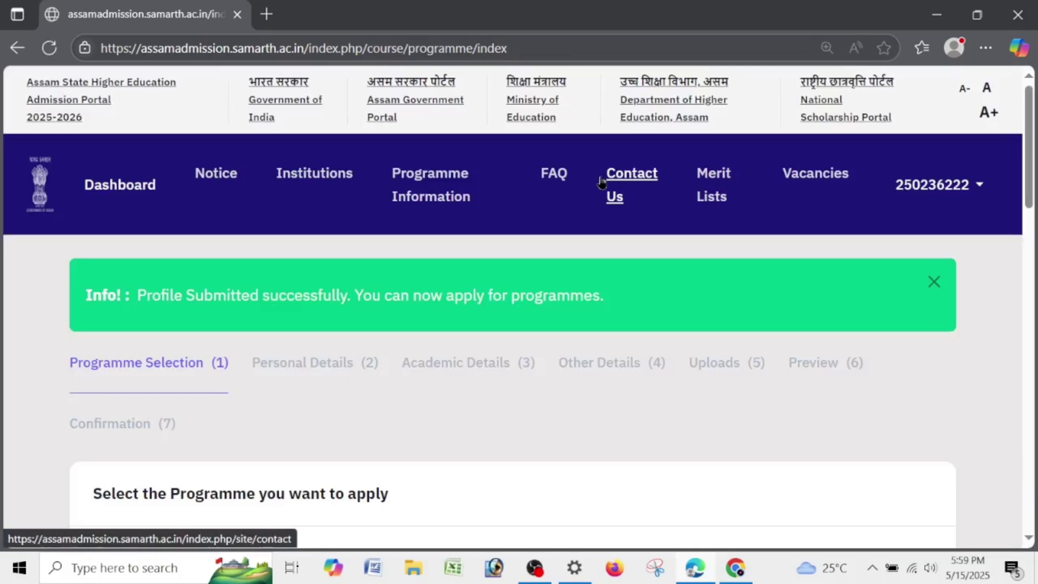
pyautogui.moveTo(137, 296); pyautogui.dragTo(690, 285)
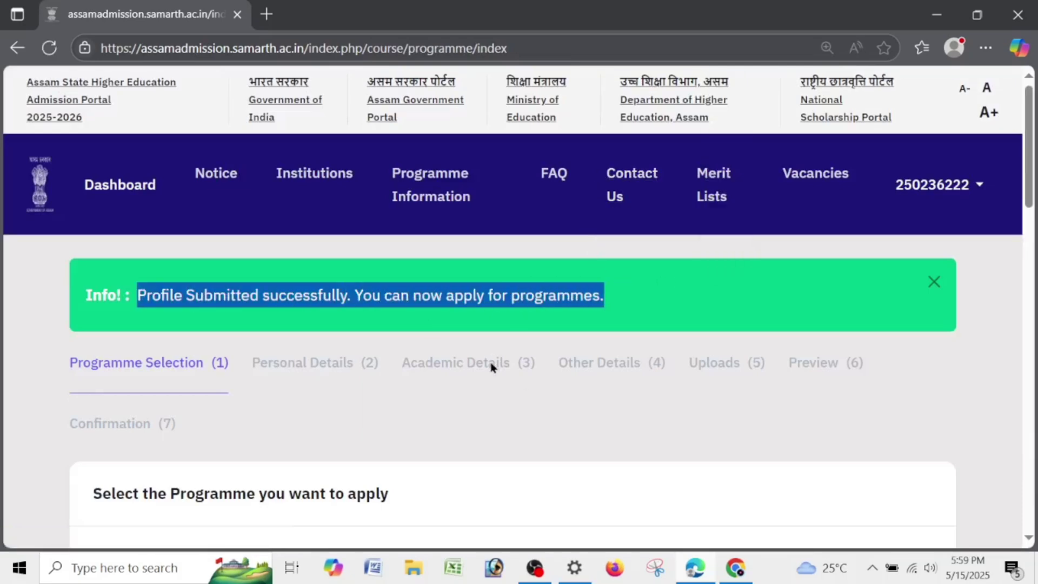
pyautogui.scroll(-4, 483, 310)
pyautogui.moveTo(104, 259); pyautogui.dragTo(403, 270)
# Set the admission mode to NON-CUET
pyautogui.scroll(-4, 236, 216)
pyautogui.click(152, 149)
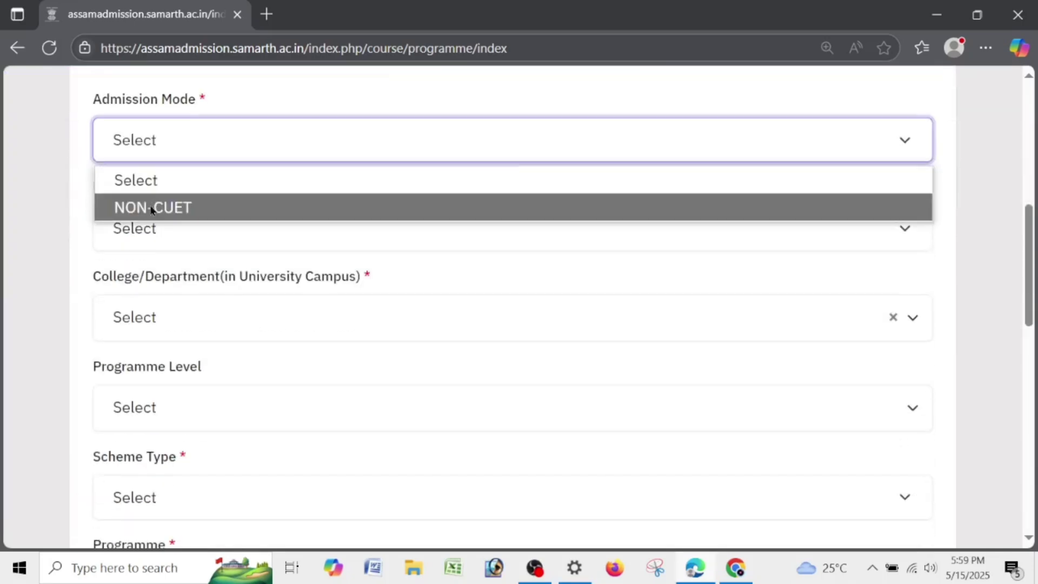
pyautogui.click(155, 206)
pyautogui.click(216, 136)
pyautogui.click(153, 145)
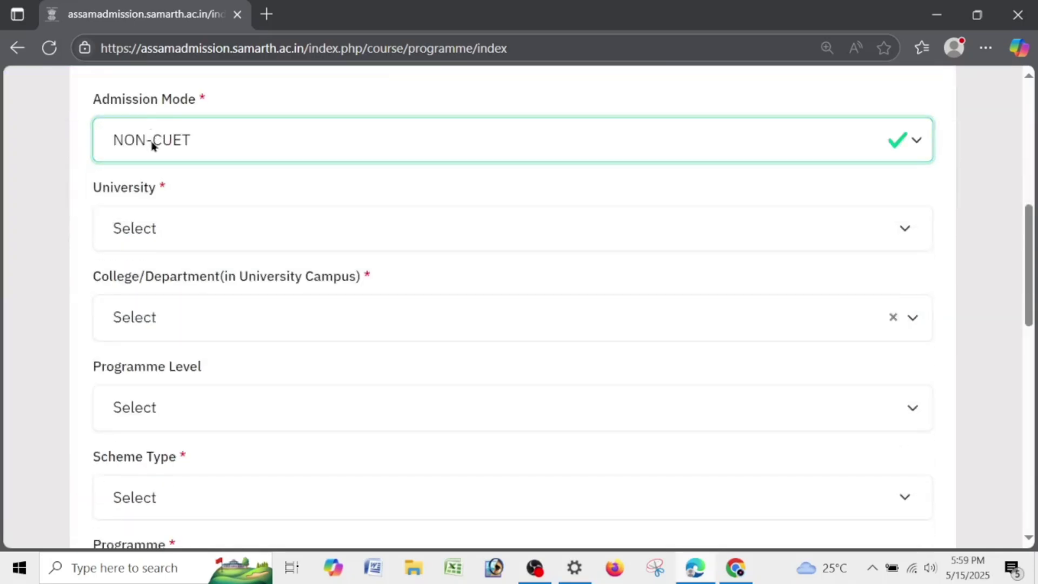
# Choose Dibrugarh University and KAKOJAN COLLEGE
pyautogui.click(165, 227)
pyautogui.press('d')
pyautogui.press('i')
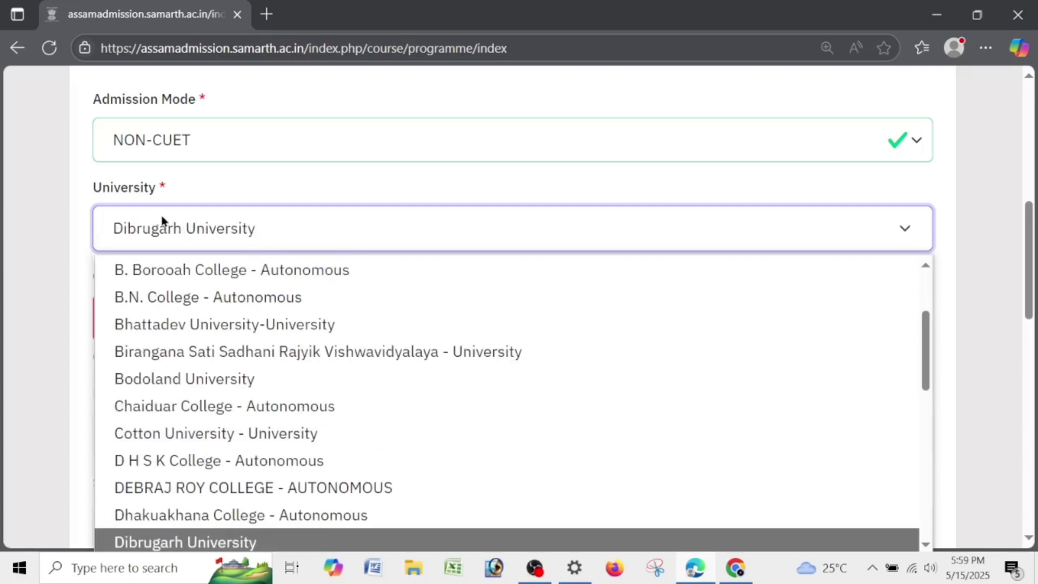
pyautogui.click(181, 542)
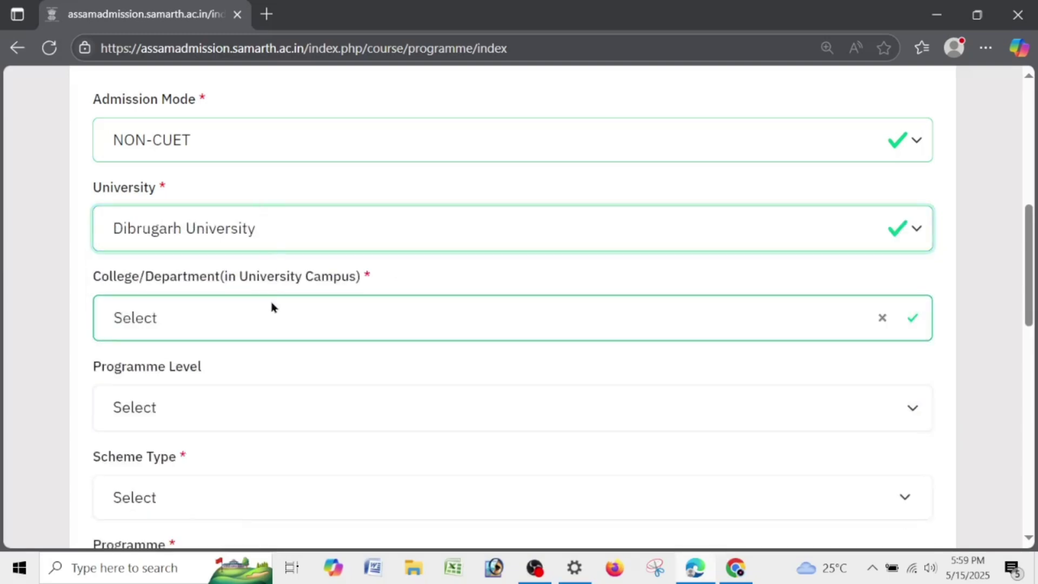
pyautogui.click(271, 307)
pyautogui.write('KAK')
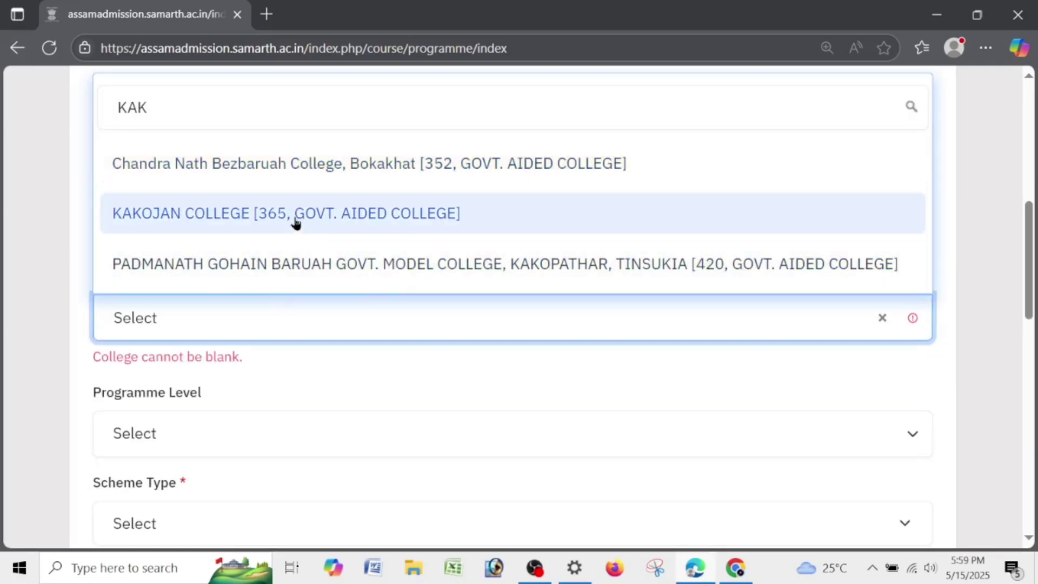
pyautogui.click(288, 216)
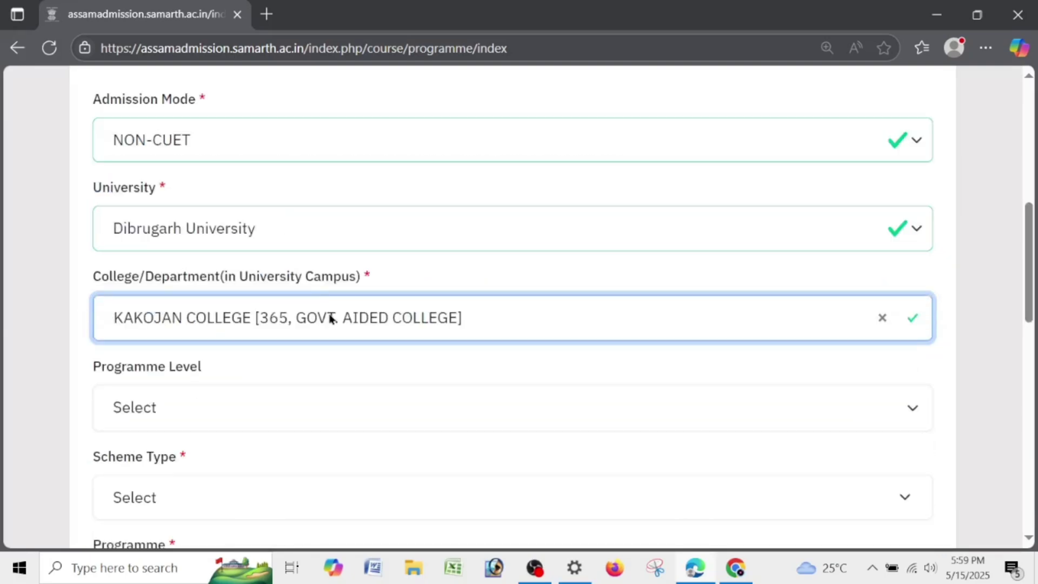
pyautogui.click(198, 230)
pyautogui.click(198, 230)
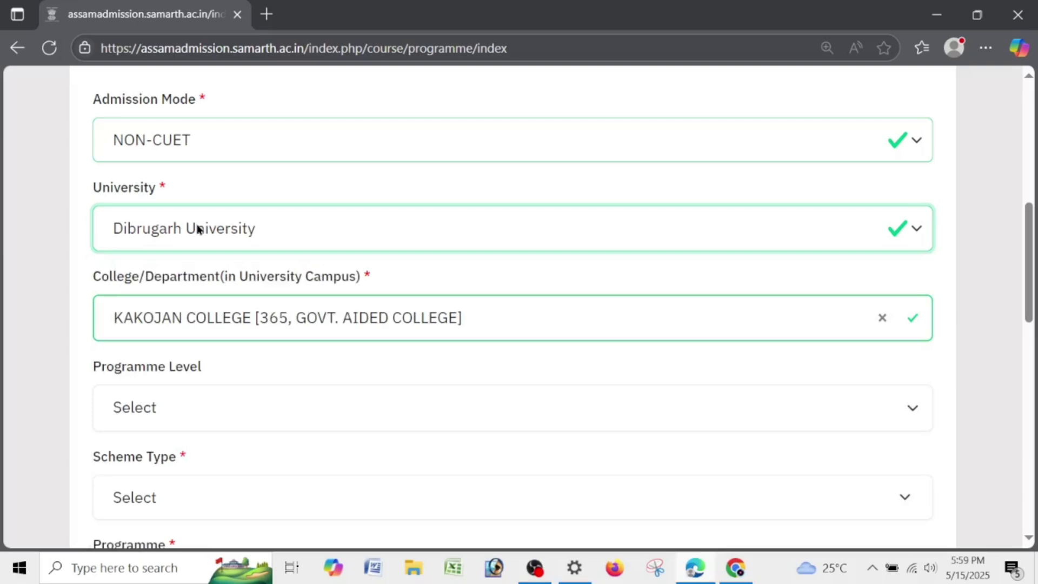
pyautogui.click(224, 322)
pyautogui.press('Return')
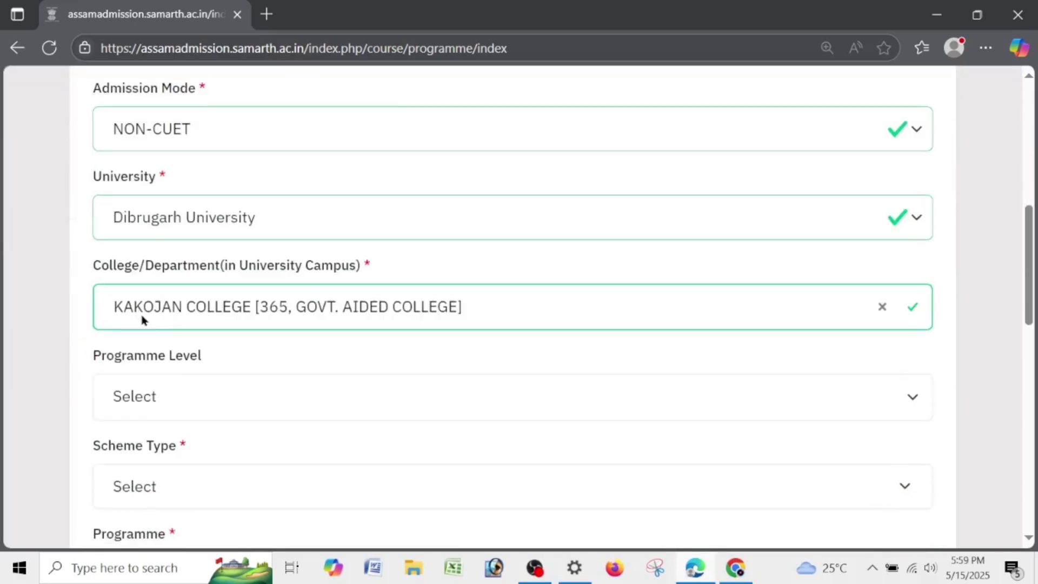
# Set programme level BACHELOR, scheme type NEP-STREAM and programme Bachelor of Arts
pyautogui.scroll(-3, 241, 372)
pyautogui.click(169, 171)
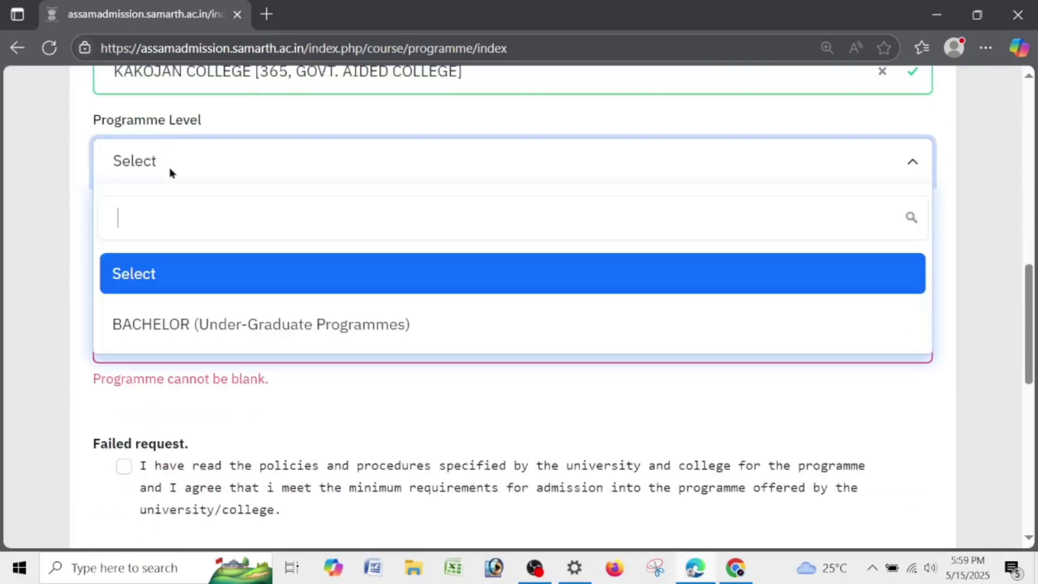
pyautogui.click(155, 327)
pyautogui.click(165, 254)
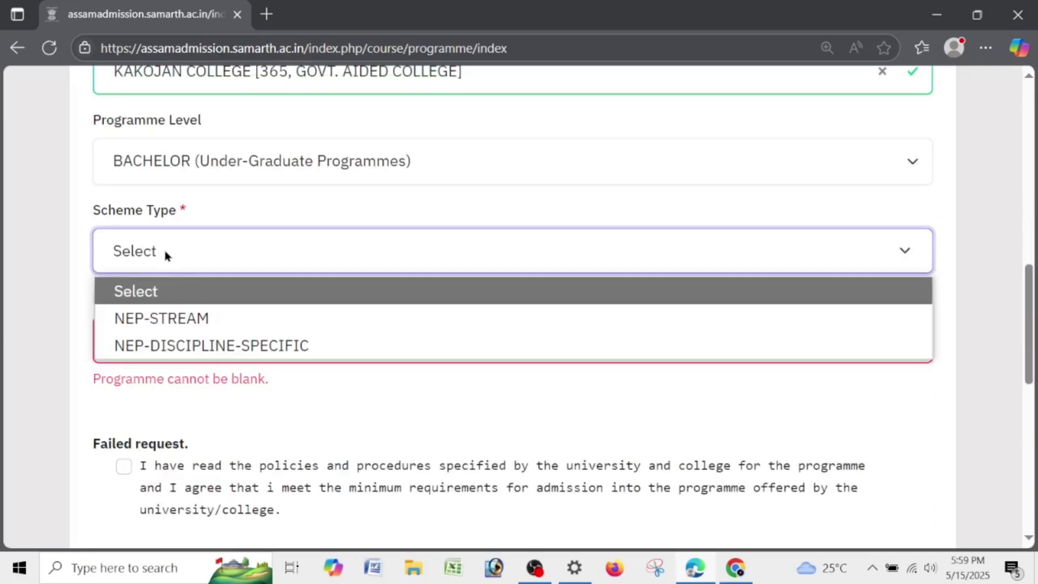
pyautogui.click(169, 318)
pyautogui.click(172, 340)
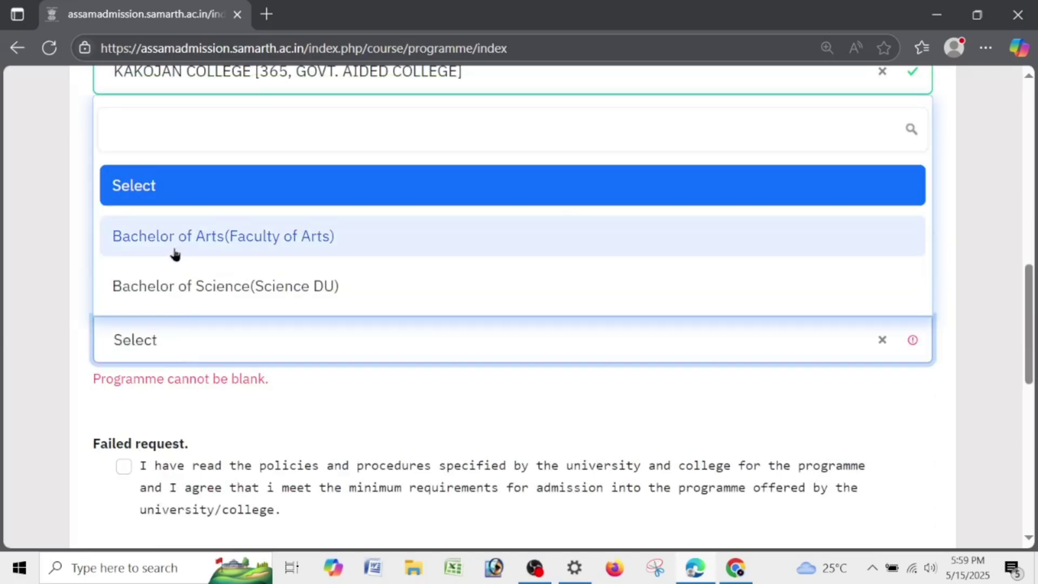
pyautogui.click(175, 252)
# Agree to the university and college admission policies and proceed to subject selection
pyautogui.scroll(-4, 127, 157)
pyautogui.click(125, 180)
pyautogui.scroll(4, 132, 186)
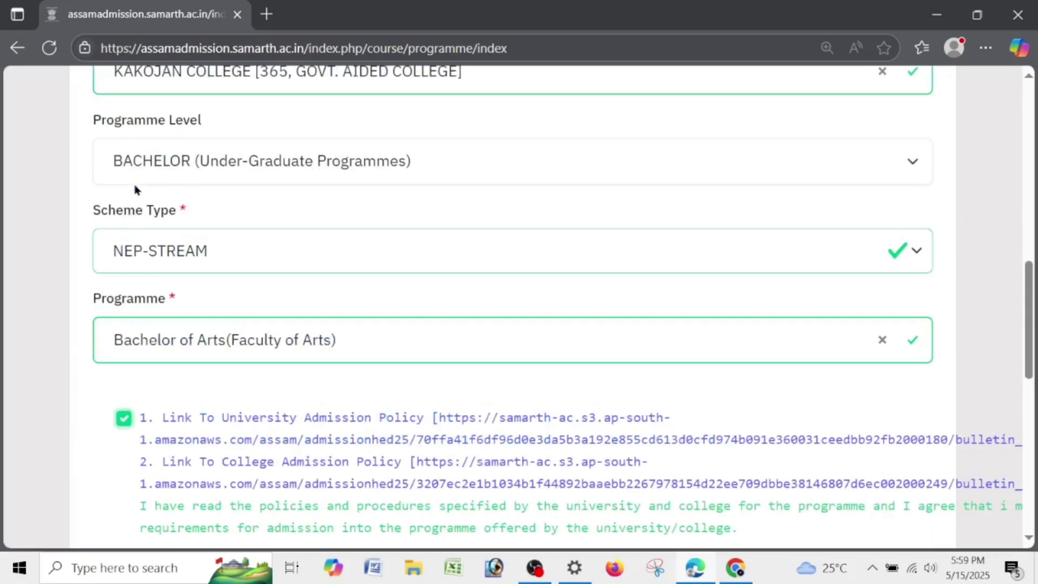
pyautogui.scroll(4, 135, 189)
pyautogui.scroll(4, 149, 181)
pyautogui.scroll(-12, 153, 185)
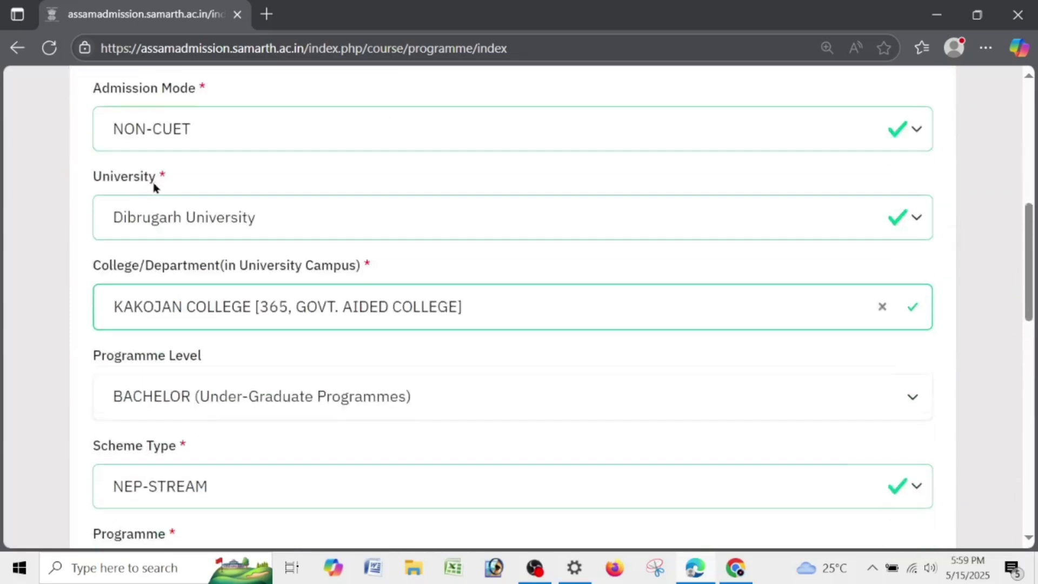
pyautogui.click(900, 406)
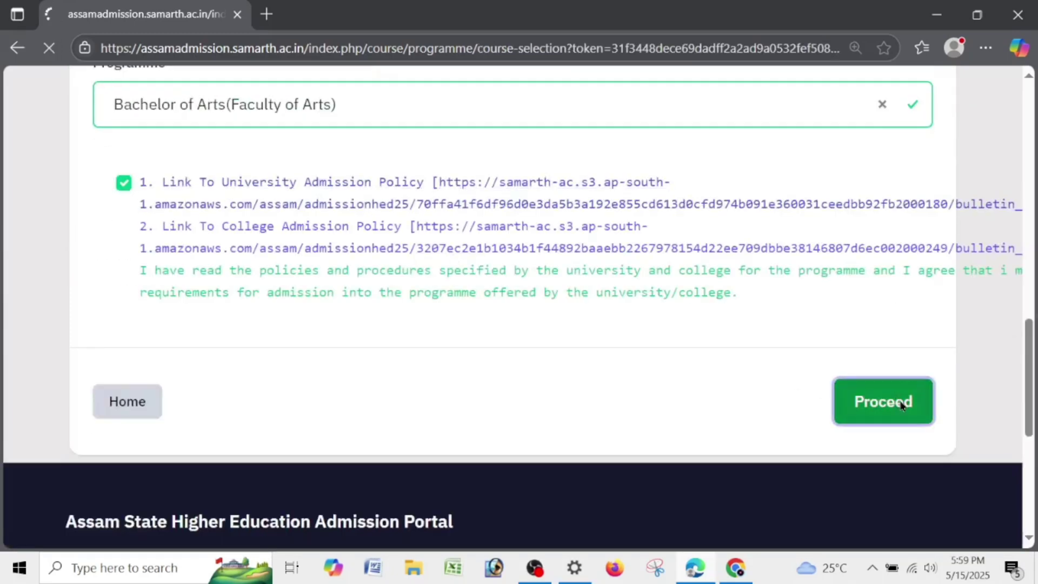
# Pick the 1 Major 1 Minor scheme with Economics from Discipline Group as Subject I
pyautogui.scroll(-4, 575, 276)
pyautogui.scroll(-4, 107, 230)
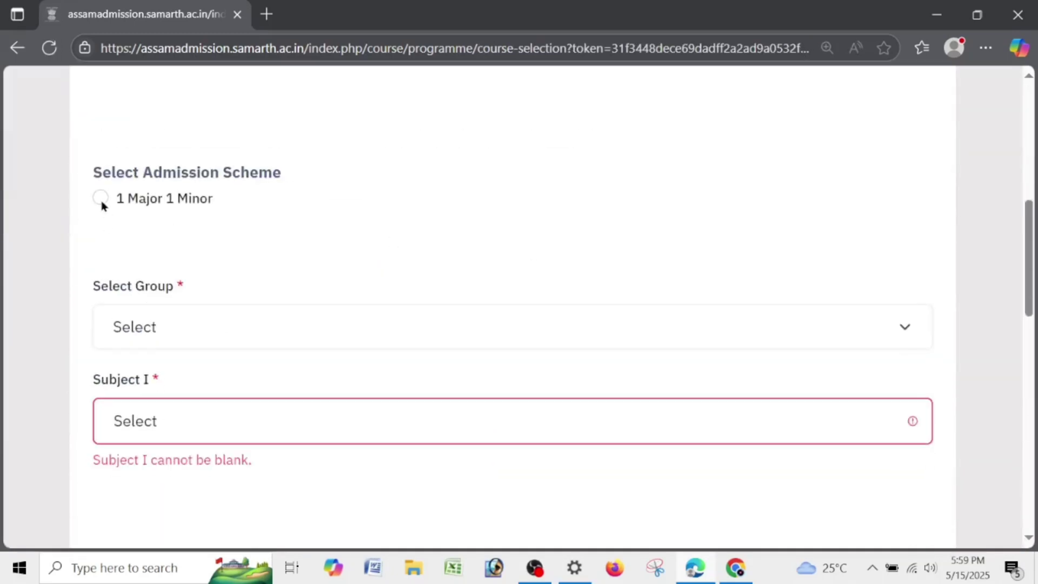
pyautogui.click(102, 201)
pyautogui.click(167, 333)
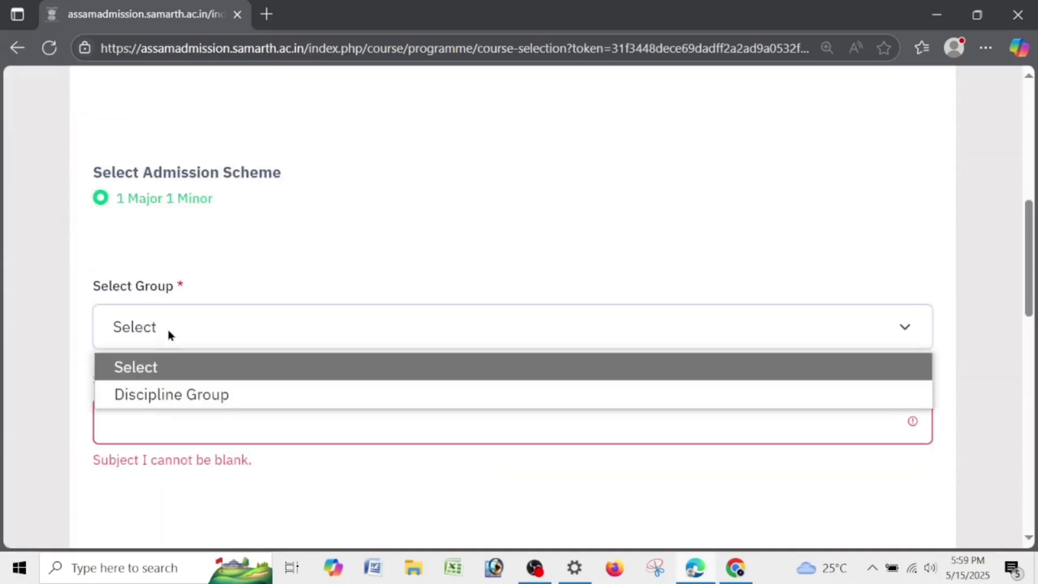
pyautogui.click(167, 398)
pyautogui.click(179, 422)
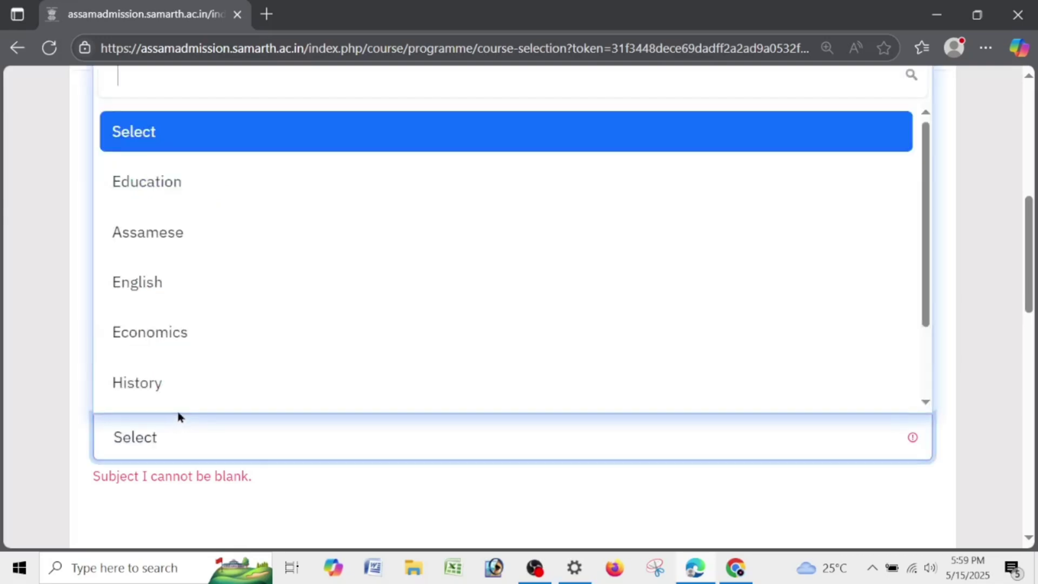
pyautogui.write('EC')
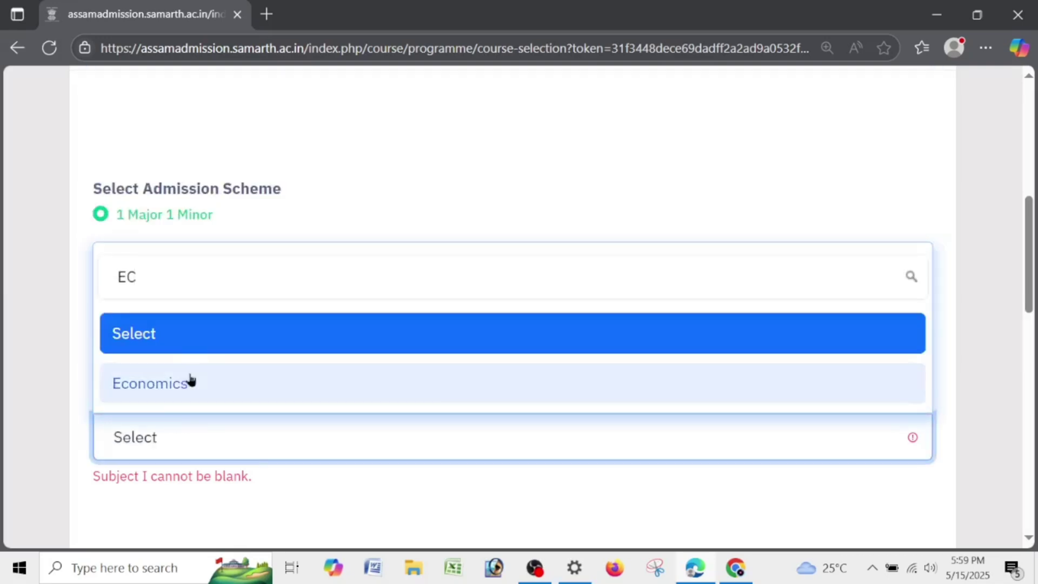
pyautogui.click(190, 380)
# Choose Sociology from Discipline Group as Subject II and save the course selection
pyautogui.scroll(-4, 196, 382)
pyautogui.click(196, 382)
pyautogui.click(195, 324)
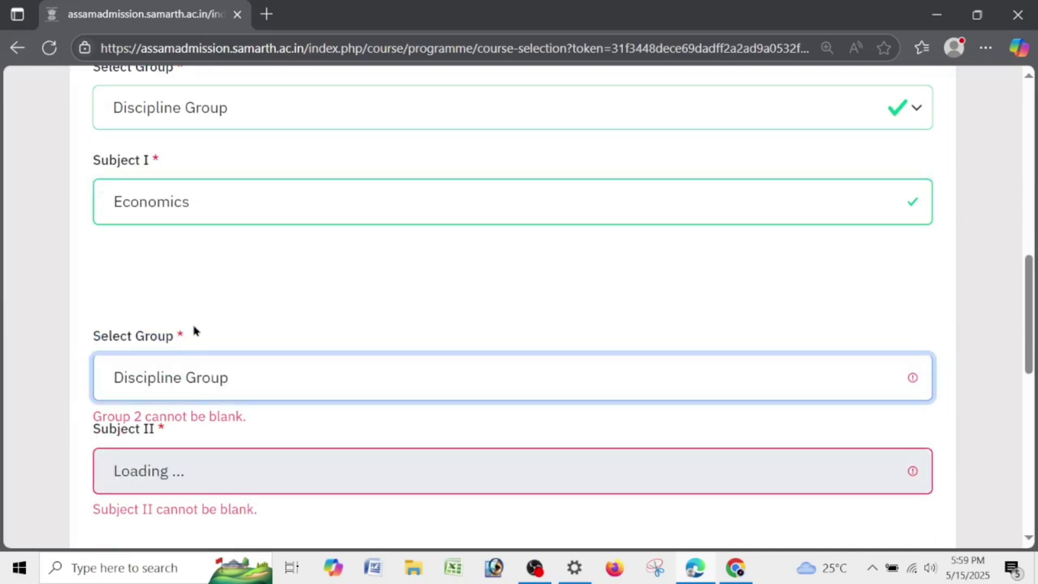
pyautogui.scroll(-4, 190, 320)
pyautogui.click(191, 246)
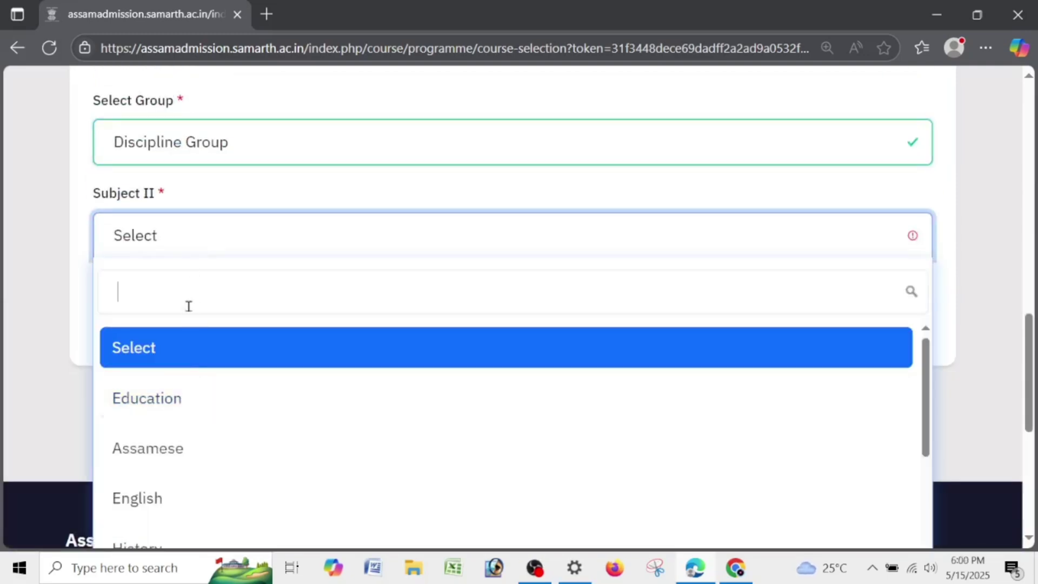
pyautogui.write('SO')
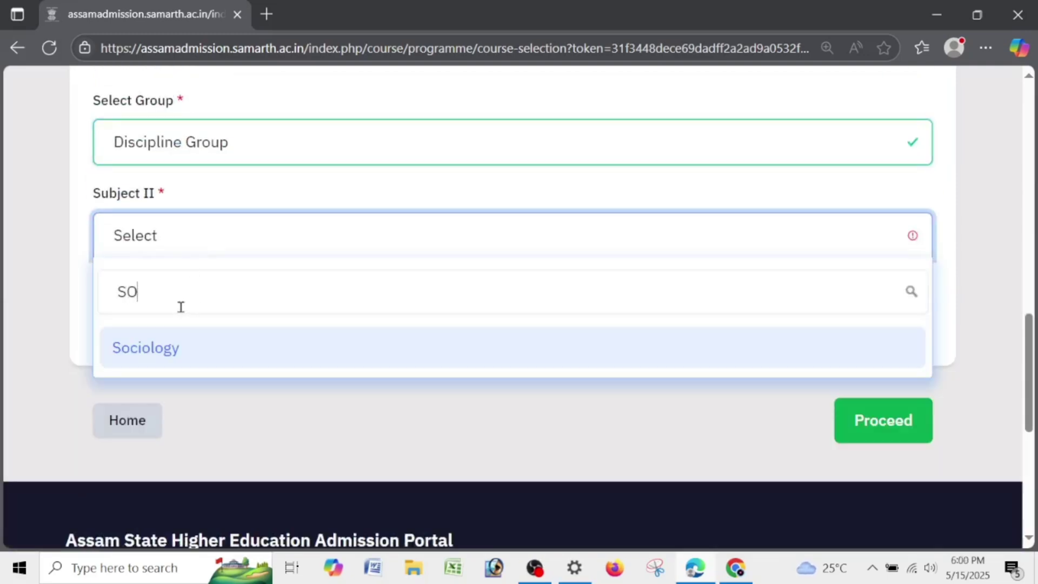
pyautogui.click(201, 353)
pyautogui.scroll(4, 420, 338)
pyautogui.scroll(4, 421, 339)
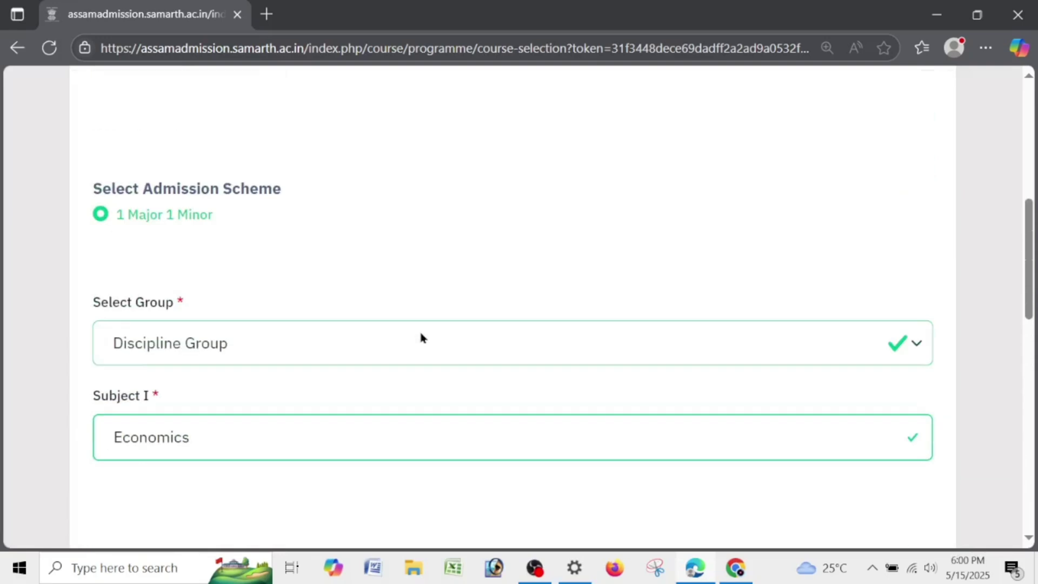
pyautogui.scroll(-4, 421, 339)
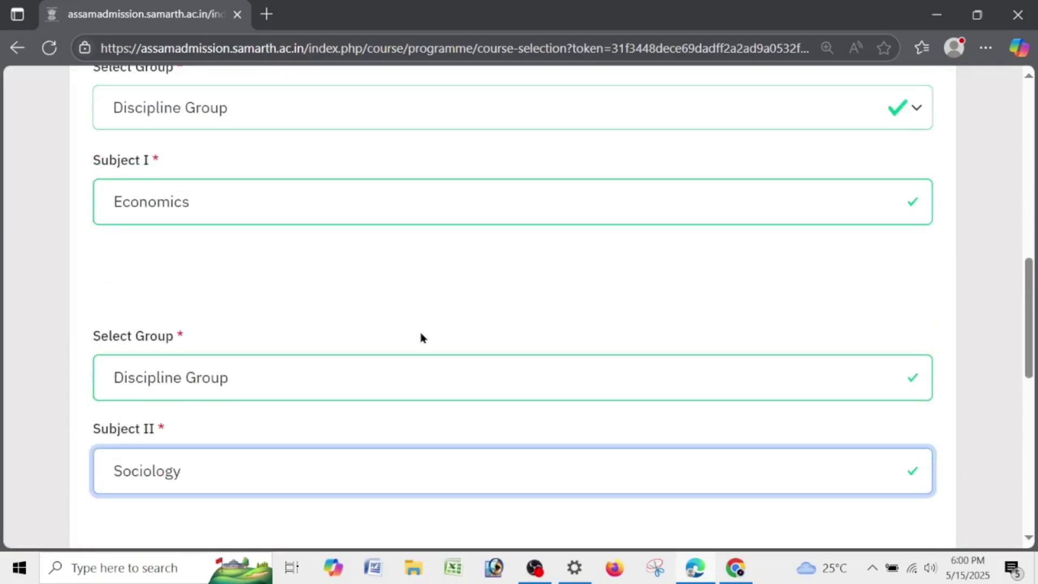
pyautogui.scroll(4, 421, 339)
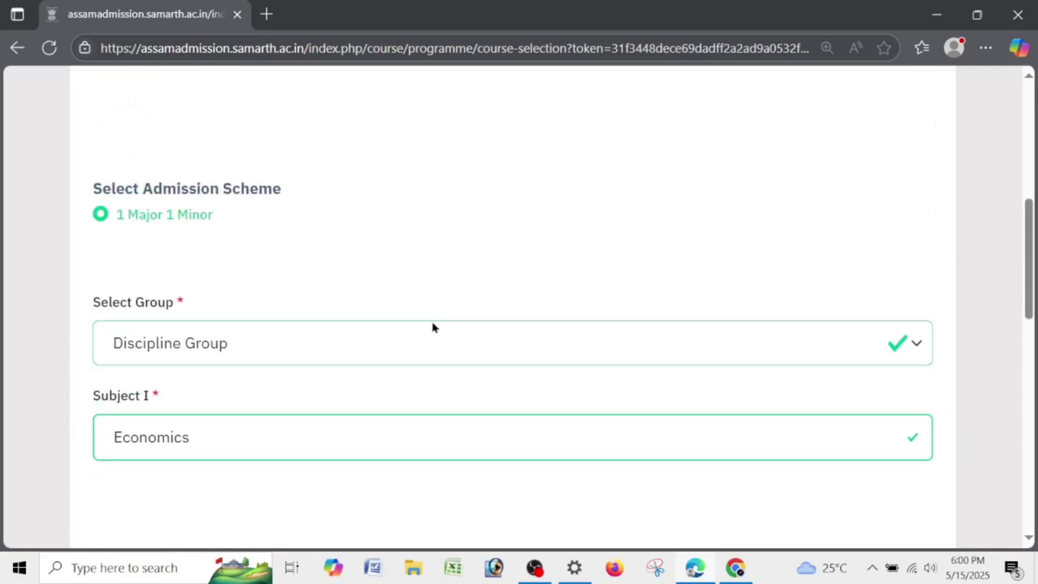
pyautogui.scroll(-4, 435, 327)
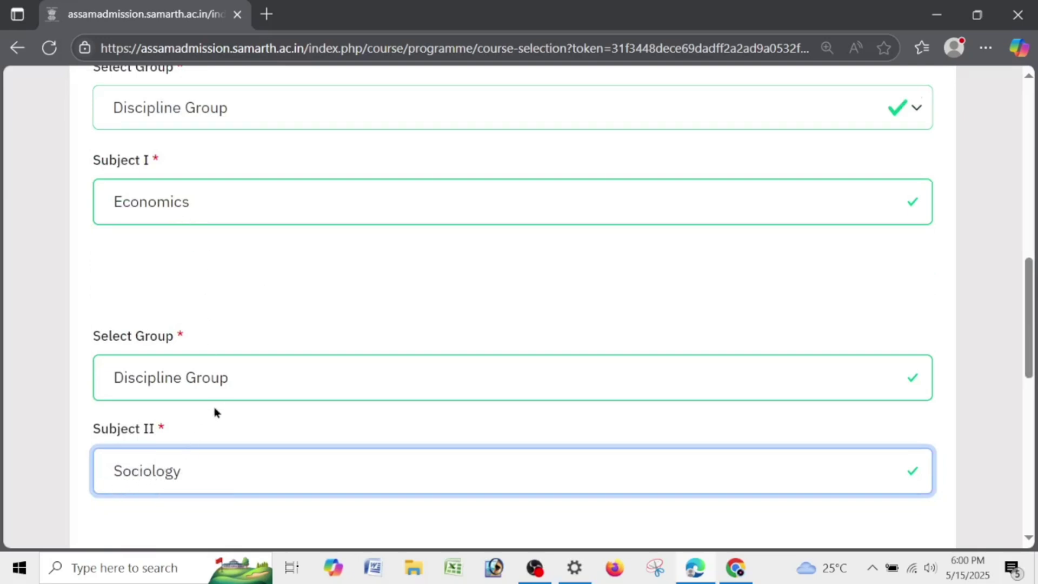
pyautogui.scroll(-4, 215, 412)
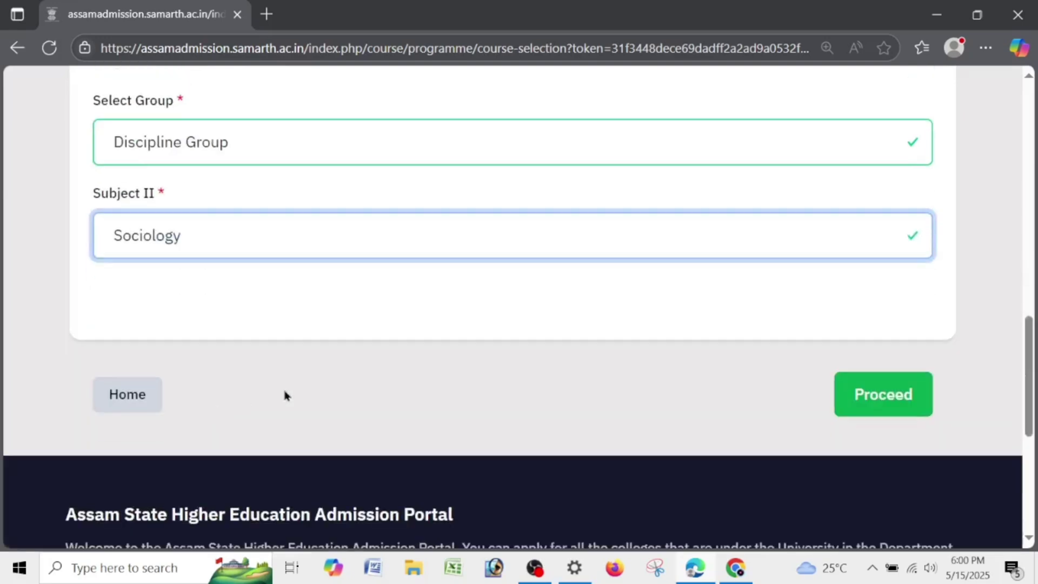
pyautogui.click(866, 414)
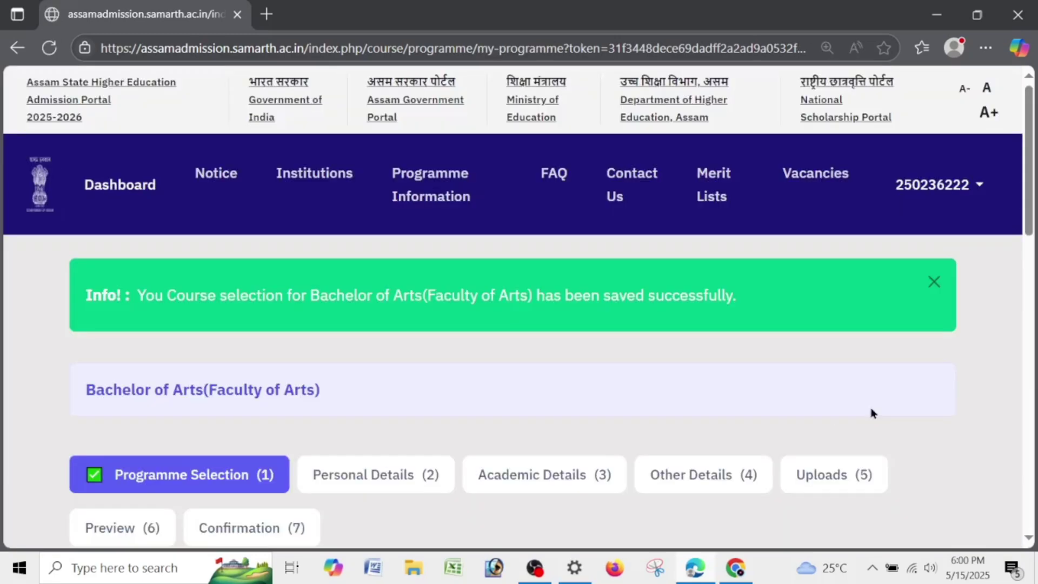
# Advance past the Programme Selection summary and Personal Details preview to the Class X academic form
pyautogui.scroll(-7, 815, 397)
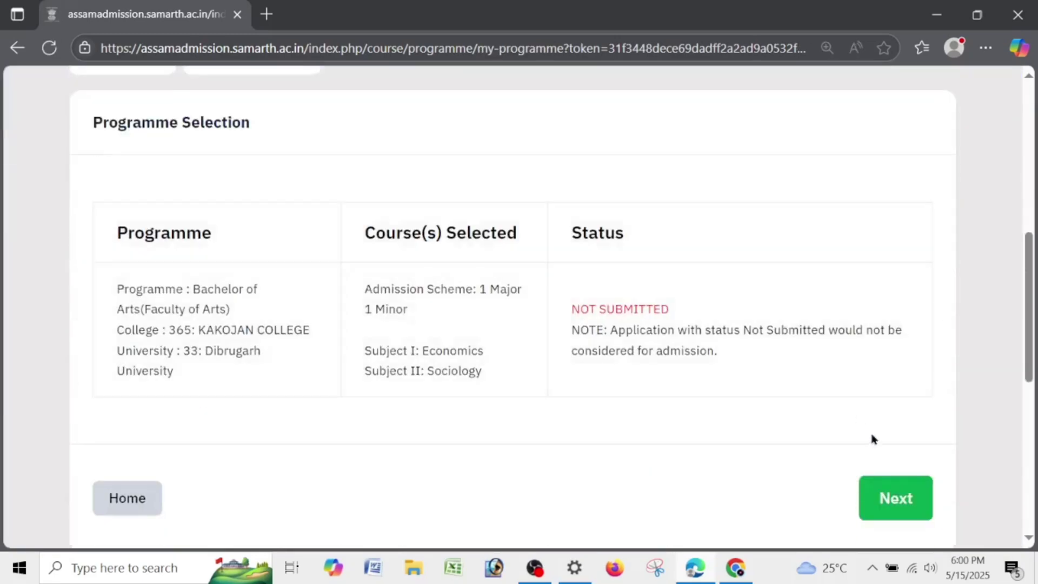
pyautogui.click(890, 495)
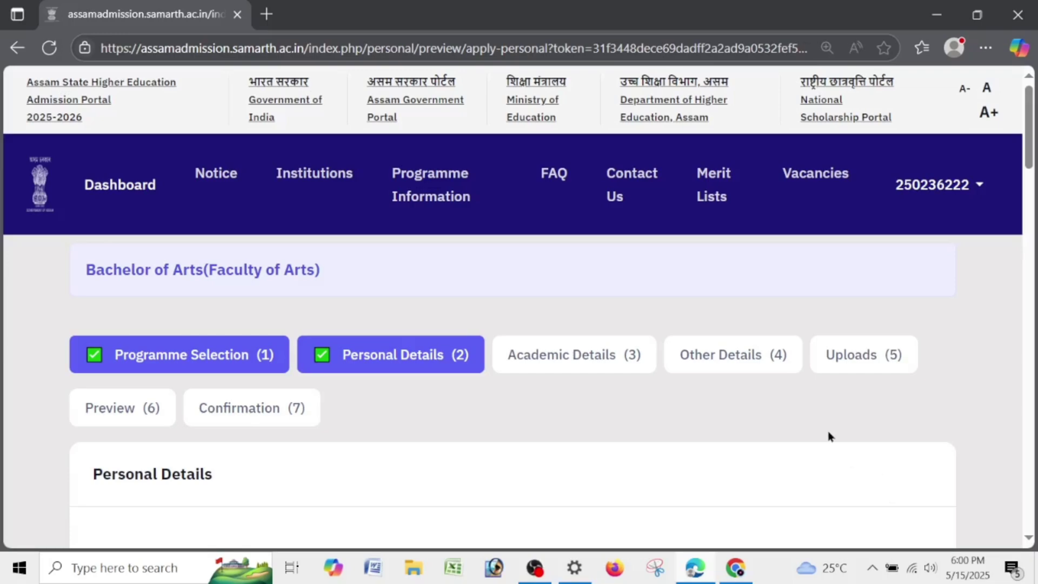
pyautogui.scroll(-15, 830, 436)
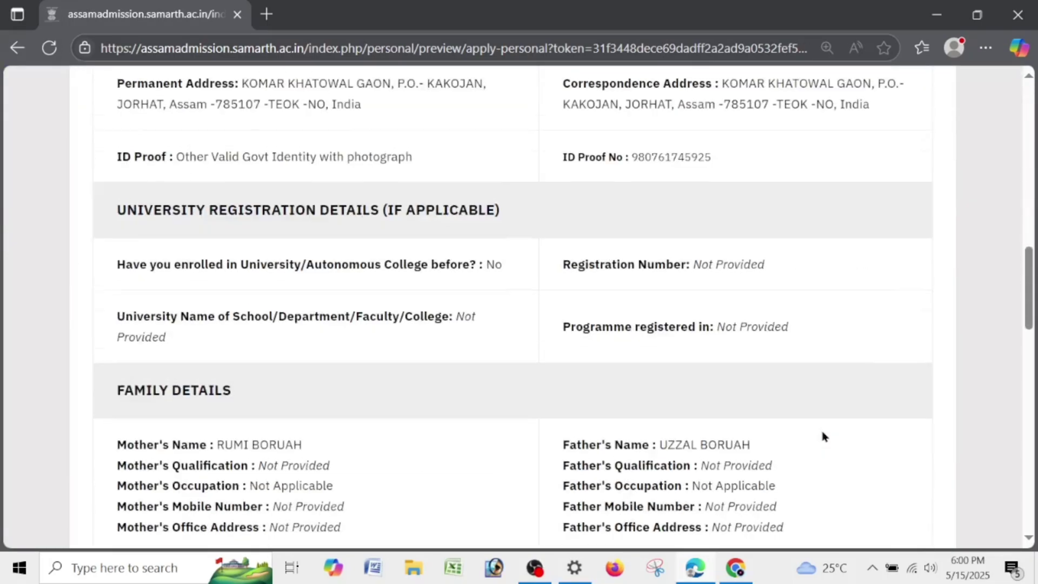
pyautogui.scroll(-15, 823, 436)
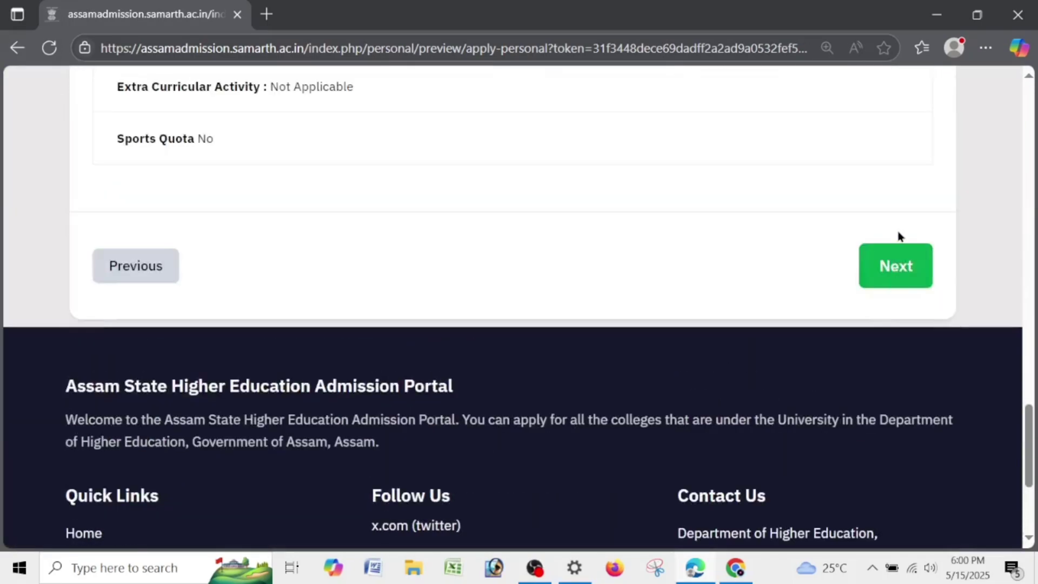
pyautogui.click(893, 265)
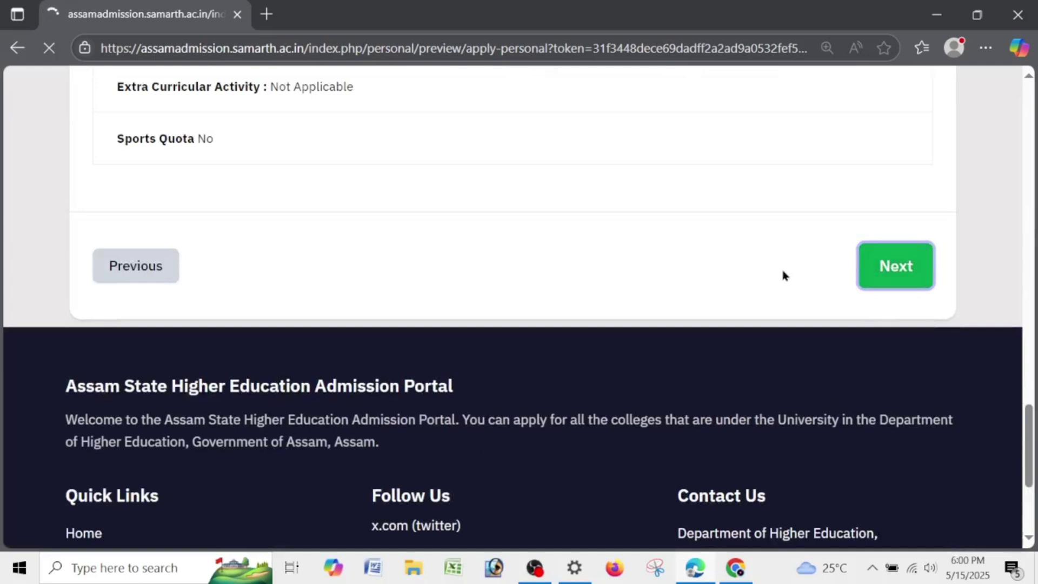
pyautogui.scroll(-4, 785, 274)
# Check the Class X year-of-passing list and percentage field, leaving the year unchosen
pyautogui.scroll(-4, 787, 275)
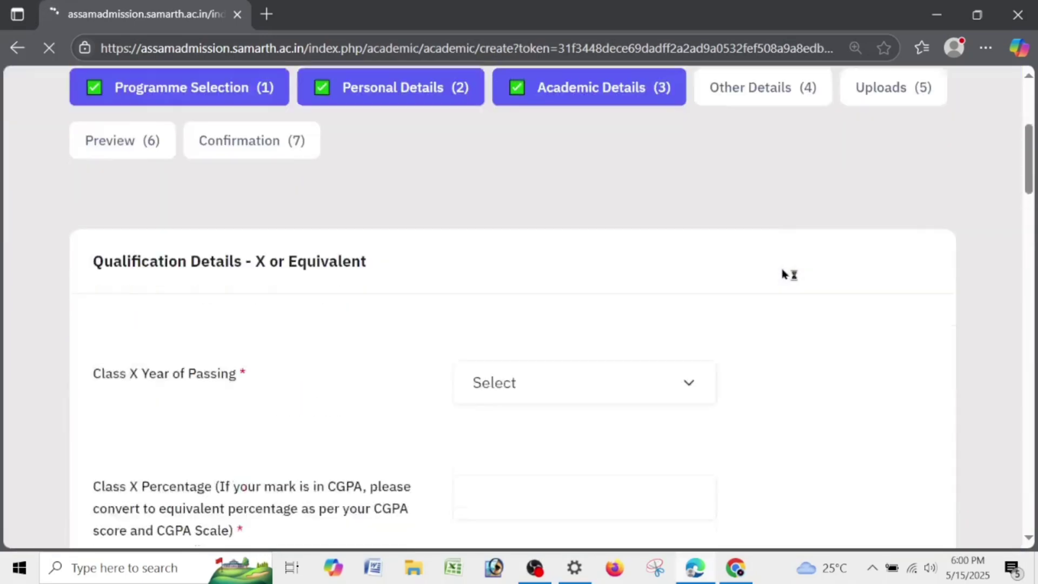
pyautogui.click(610, 186)
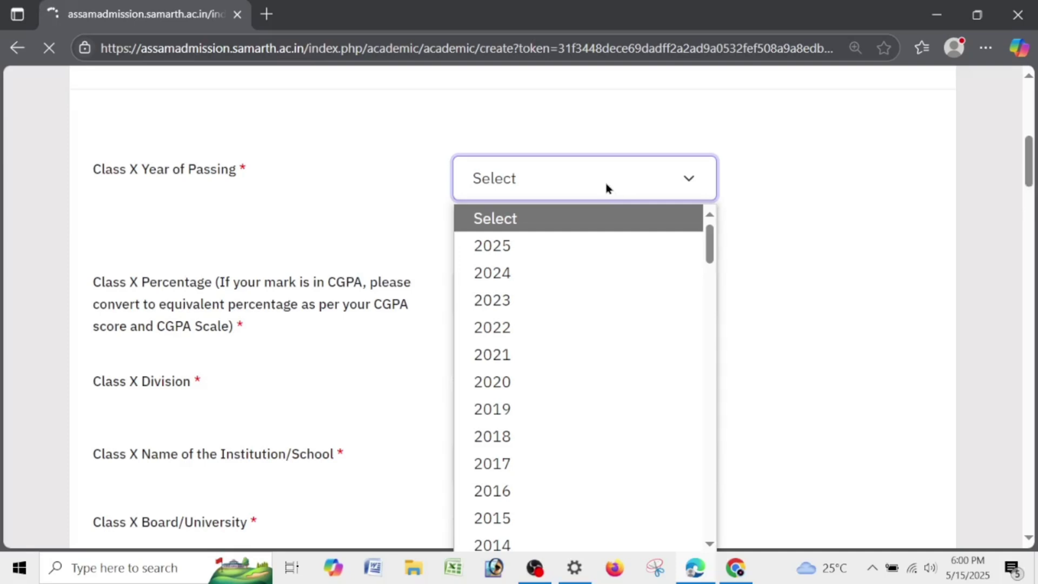
pyautogui.click(752, 153)
pyautogui.click(307, 215)
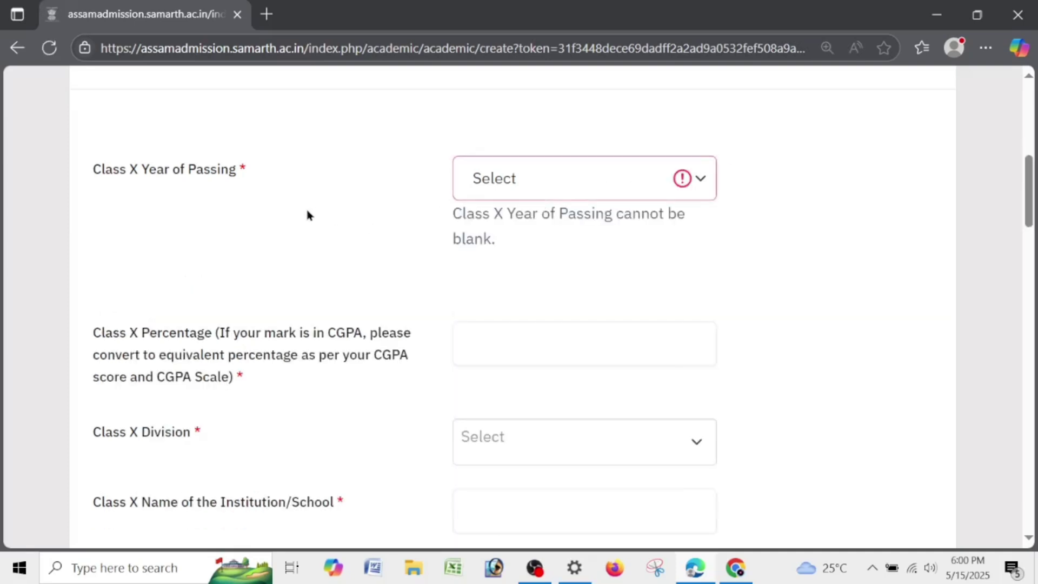
pyautogui.scroll(3, 284, 198)
pyautogui.scroll(-3, 281, 197)
pyautogui.moveTo(93, 169); pyautogui.dragTo(276, 177)
pyautogui.click(336, 318)
pyautogui.click(157, 362)
pyautogui.moveTo(157, 332); pyautogui.dragTo(312, 332)
pyautogui.scroll(-4, 306, 321)
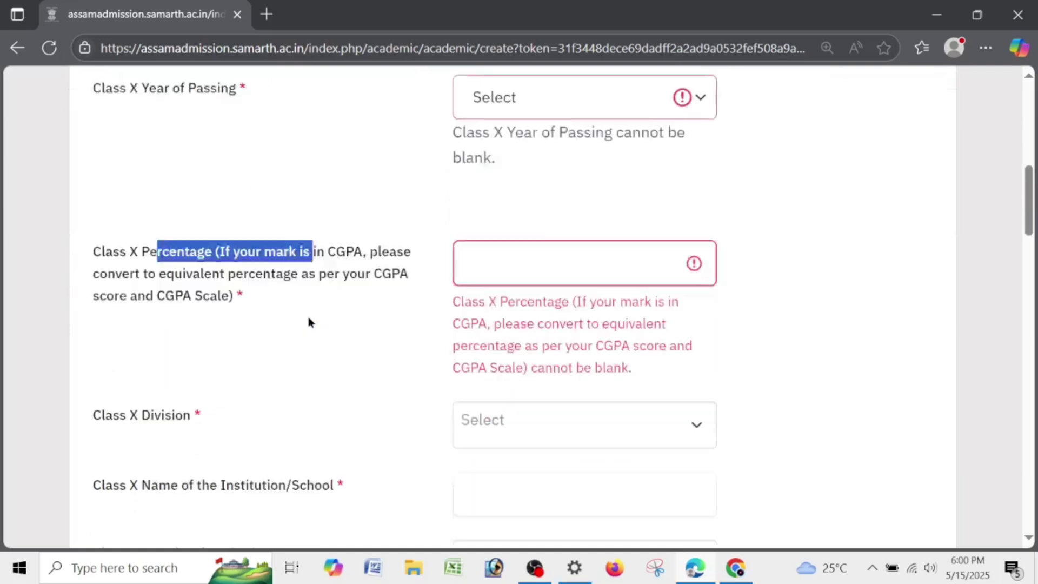
pyautogui.click(246, 285)
# Choose First Division for Class X and move to the subject combination box
pyautogui.click(468, 270)
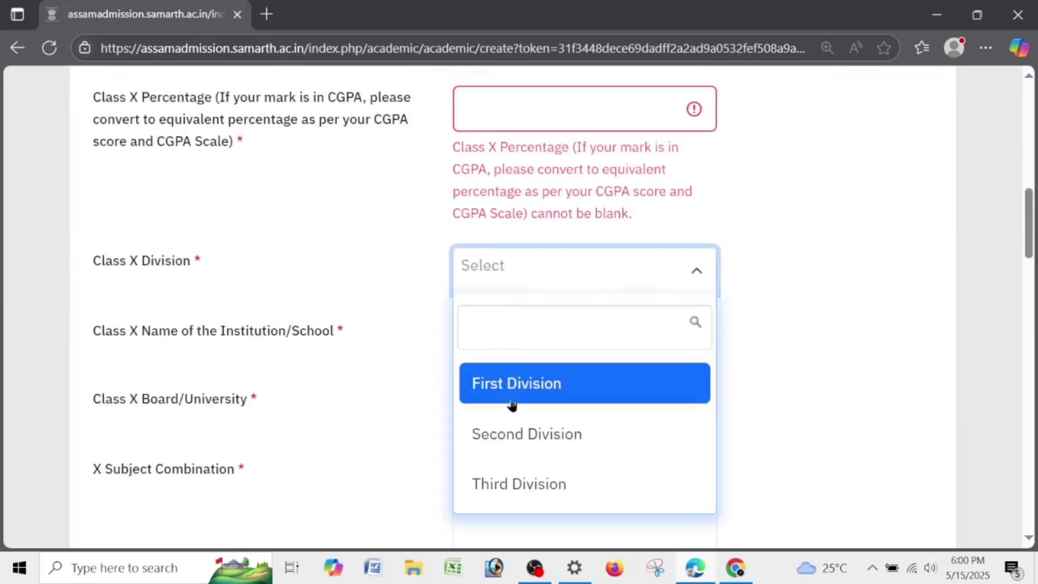
pyautogui.click(511, 385)
pyautogui.scroll(-4, 302, 181)
pyautogui.moveTo(171, 97); pyautogui.dragTo(288, 108)
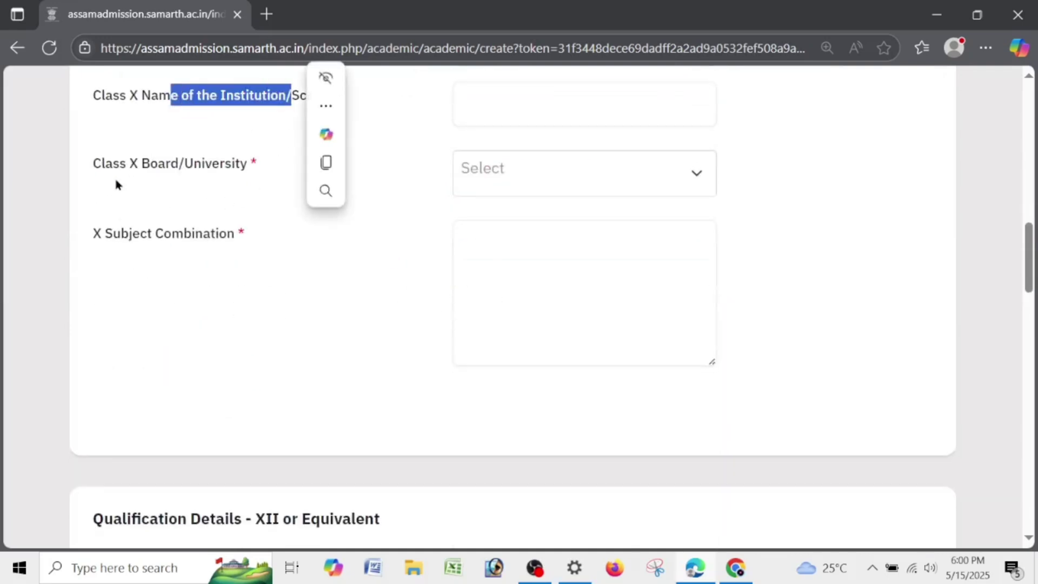
pyautogui.moveTo(103, 164); pyautogui.dragTo(249, 165)
pyautogui.moveTo(113, 235); pyautogui.dragTo(265, 236)
pyautogui.click(545, 255)
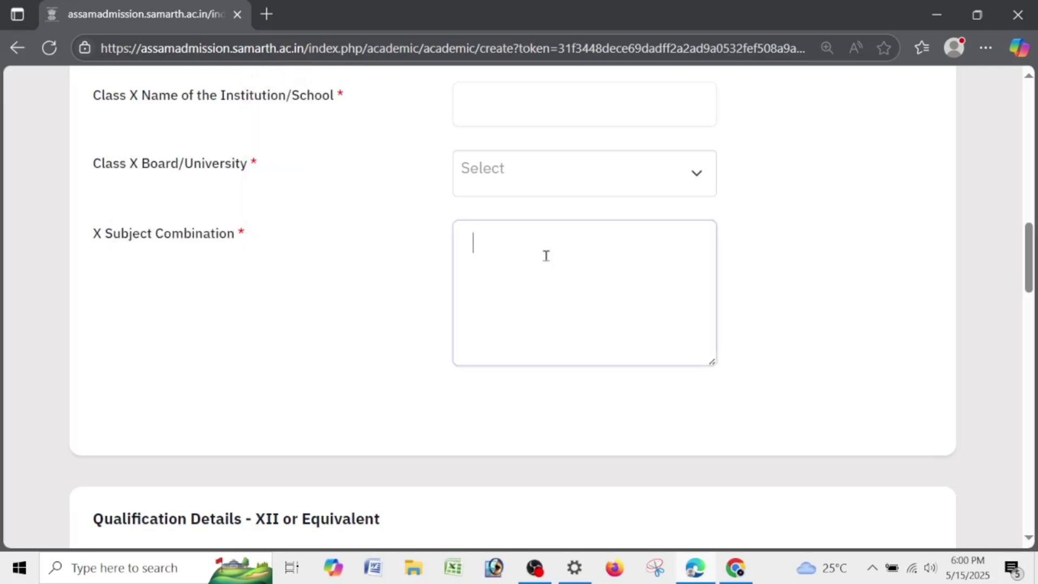
# Set Class XII to Passed, year 2025, and find the Assam council board via 'ASSA'
pyautogui.scroll(-8, 558, 319)
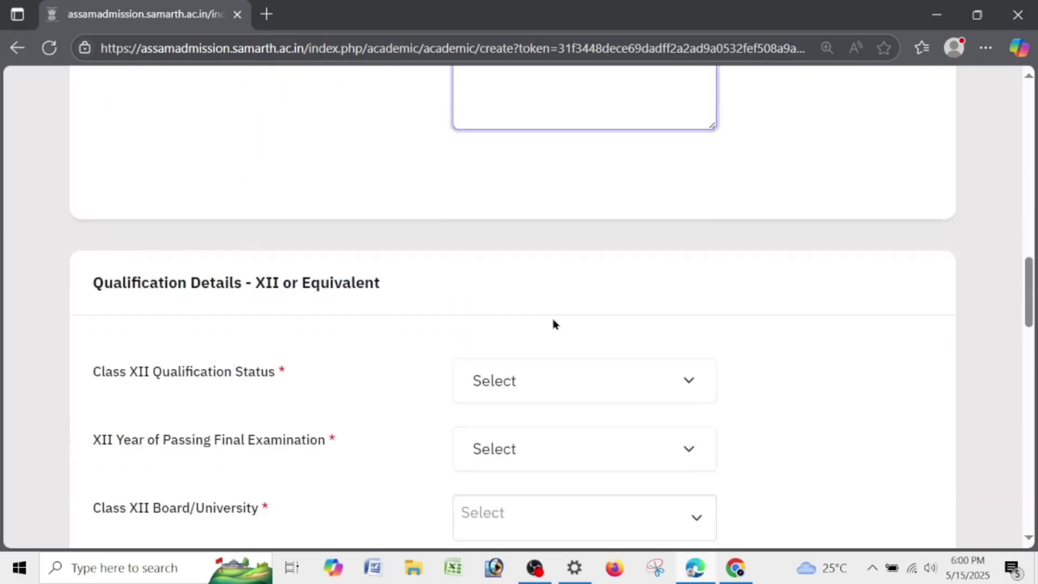
pyautogui.click(503, 145)
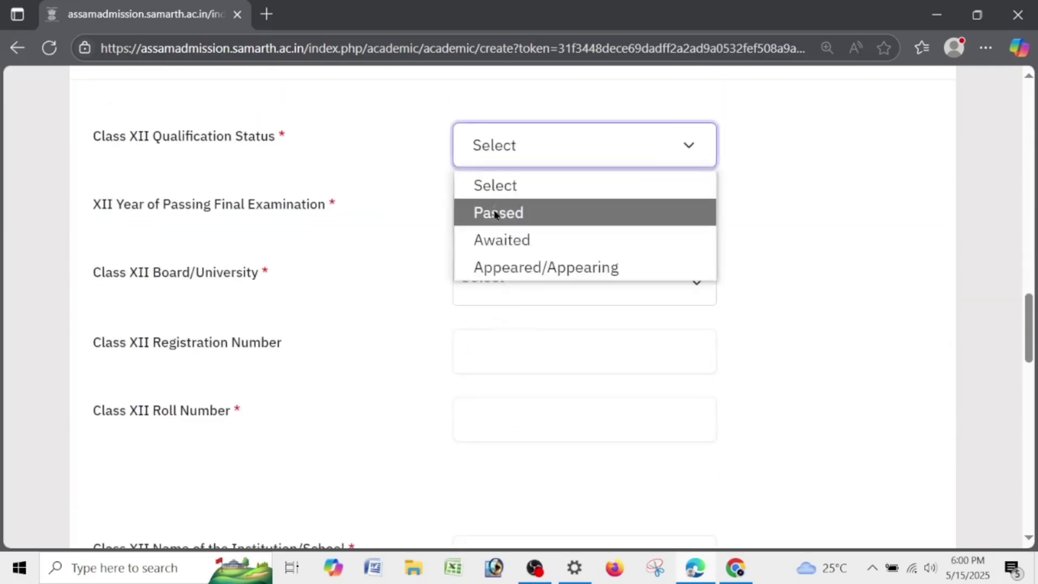
pyautogui.click(496, 214)
pyautogui.click(497, 227)
pyautogui.click(500, 280)
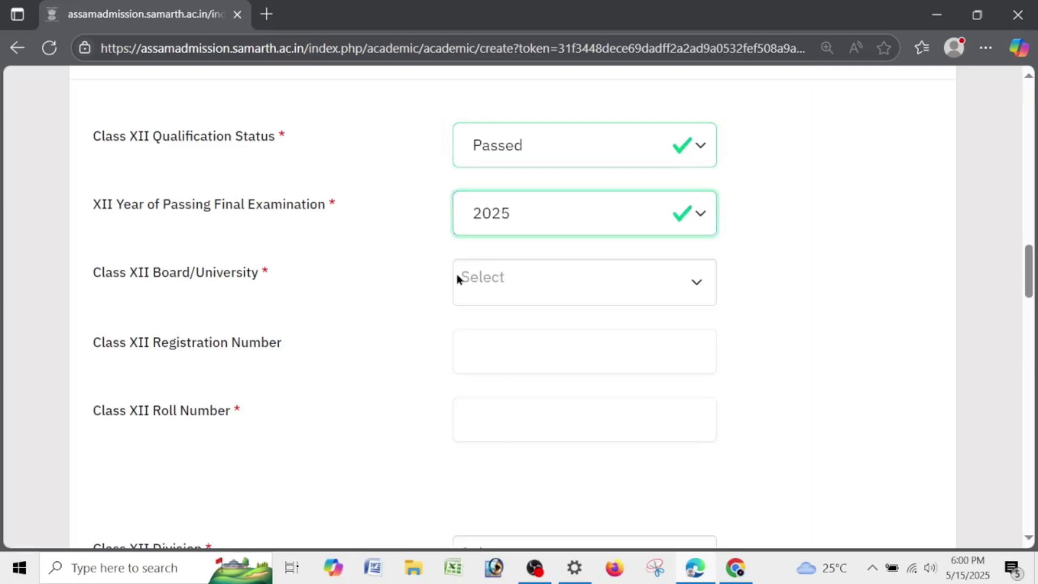
pyautogui.click(491, 282)
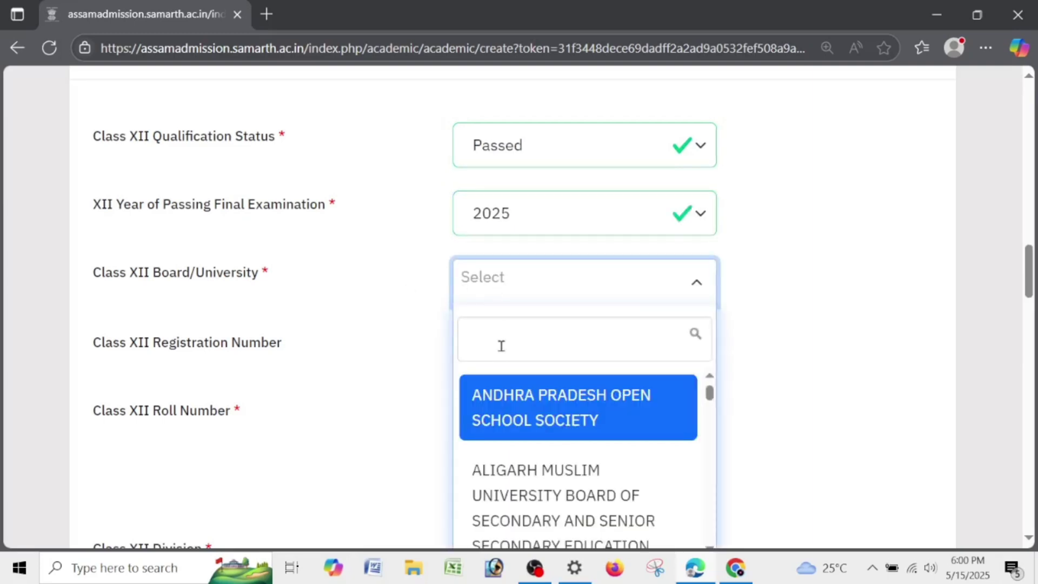
pyautogui.write('ASSA')
pyautogui.click(500, 410)
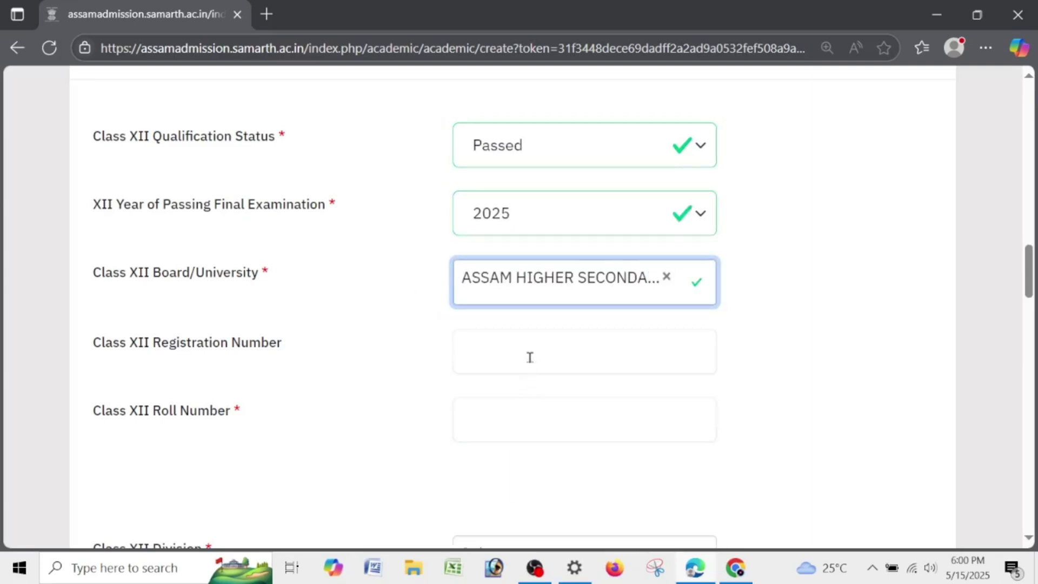
# Review the Class XII institution and subject combination fields and begin the subject combination entry
pyautogui.scroll(-4, 336, 367)
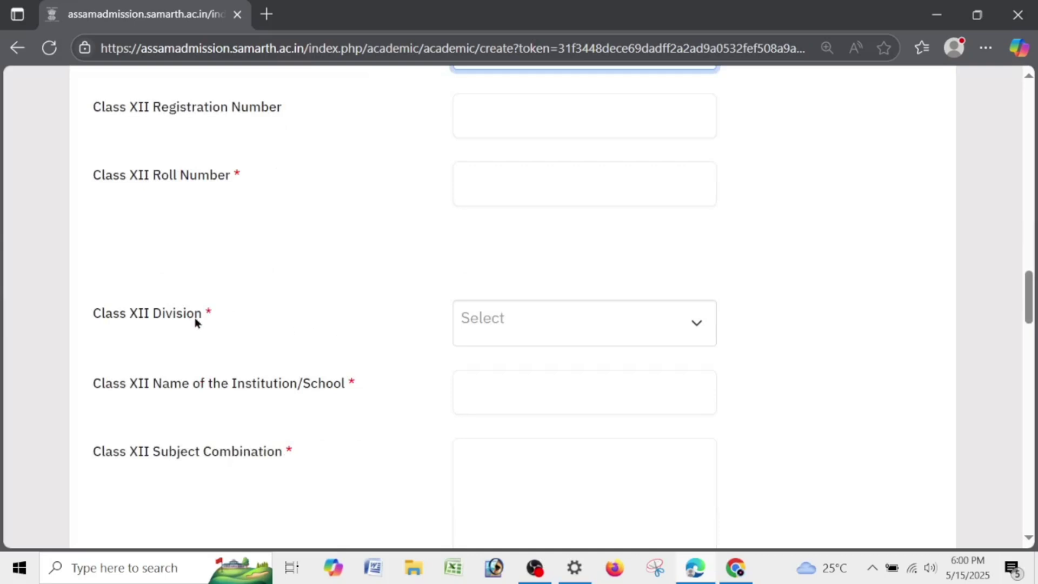
pyautogui.moveTo(200, 456); pyautogui.dragTo(266, 452)
pyautogui.click(183, 411)
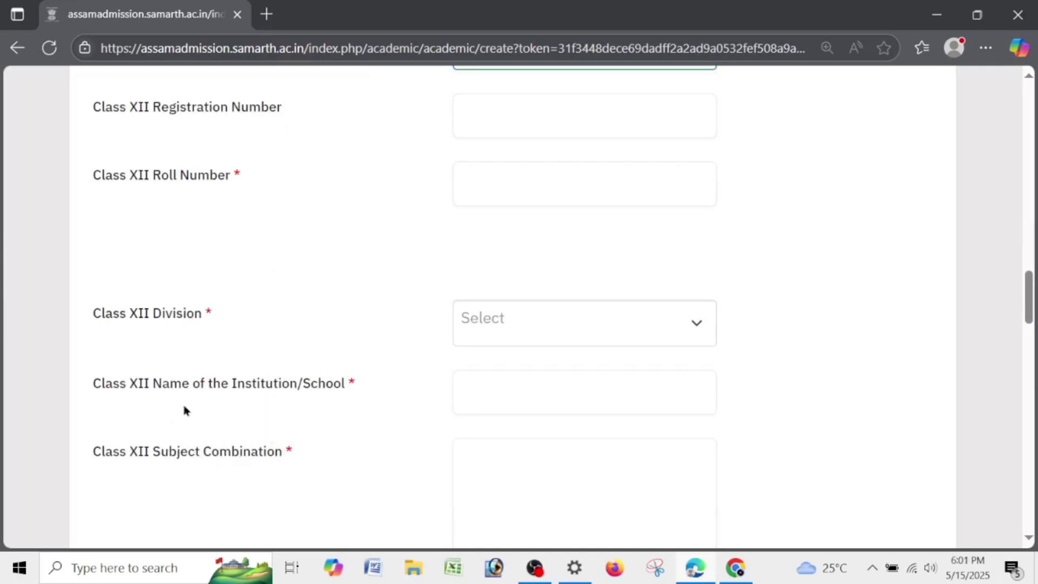
pyautogui.scroll(-4, 243, 363)
pyautogui.moveTo(243, 148); pyautogui.dragTo(347, 148)
pyautogui.moveTo(202, 216); pyautogui.dragTo(283, 217)
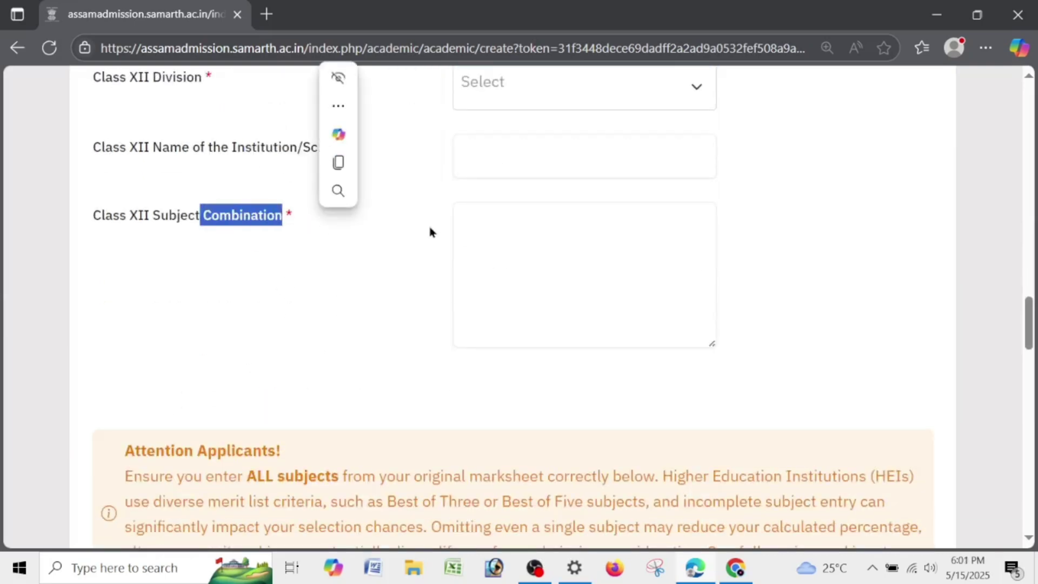
pyautogui.click(505, 227)
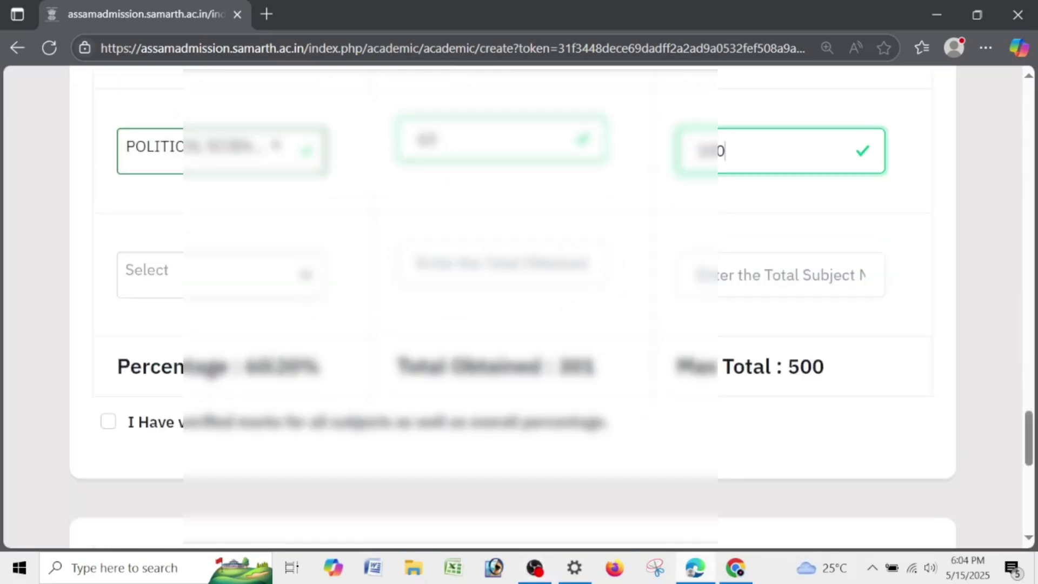
# Check the calculated Class XII percentage and the Max Total figure
pyautogui.doubleClick(292, 367)
pyautogui.click(568, 416)
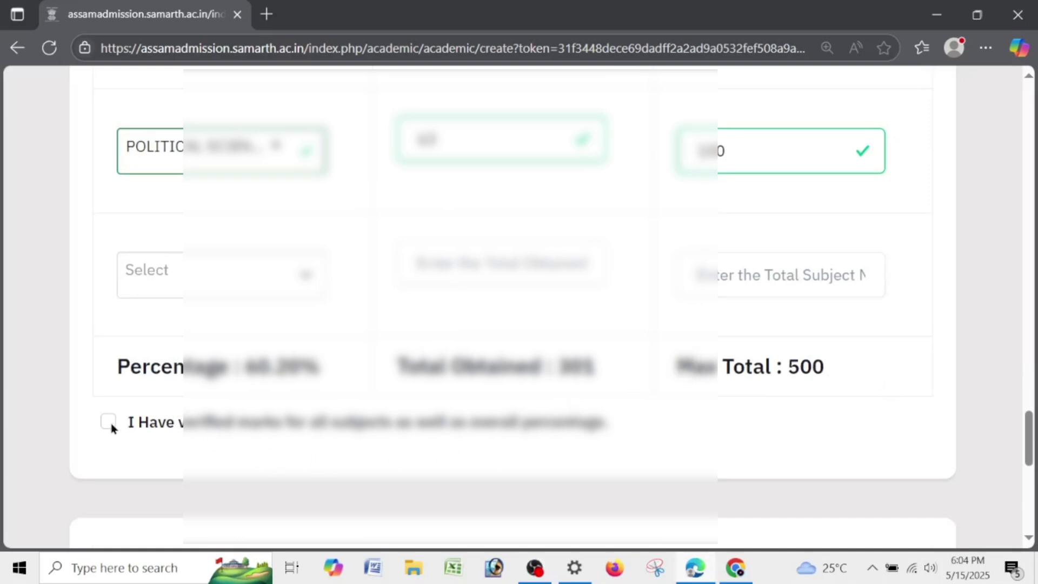
pyautogui.moveTo(628, 372); pyautogui.dragTo(799, 367)
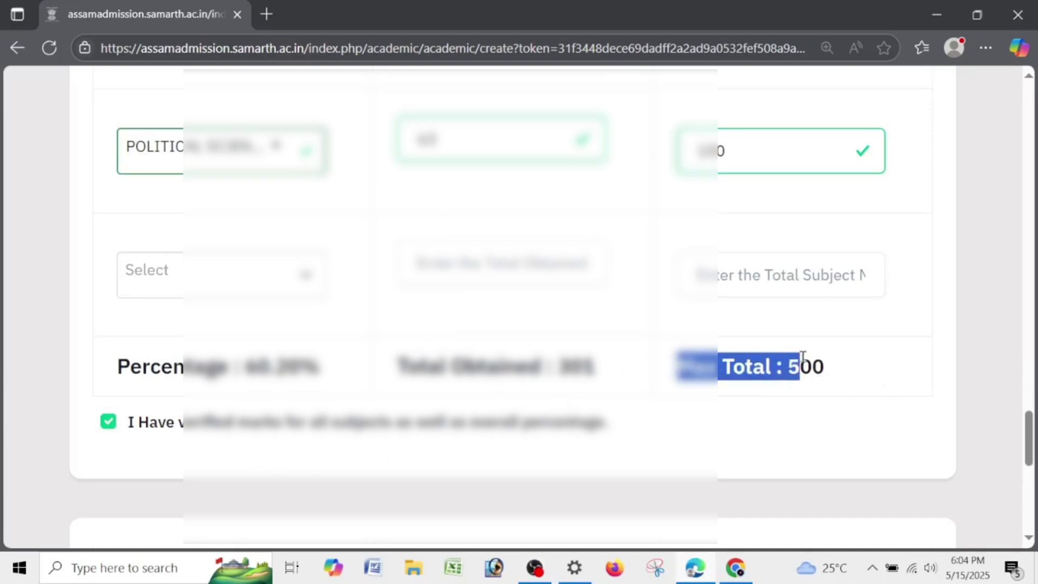
pyautogui.click(224, 379)
# Attempt Save and Next, then return to the empty Class X school name field
pyautogui.scroll(-4, 647, 376)
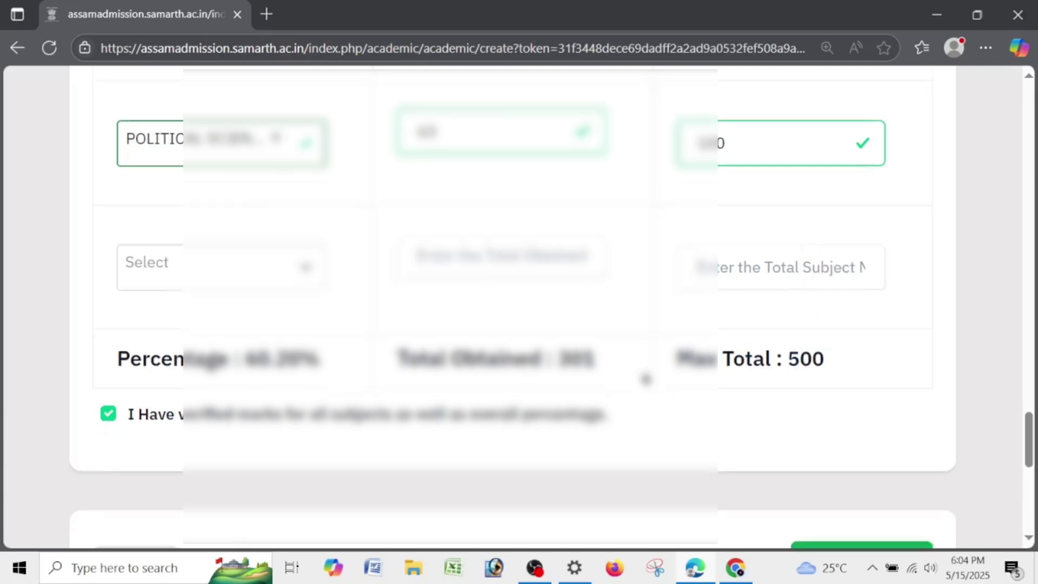
pyautogui.click(843, 341)
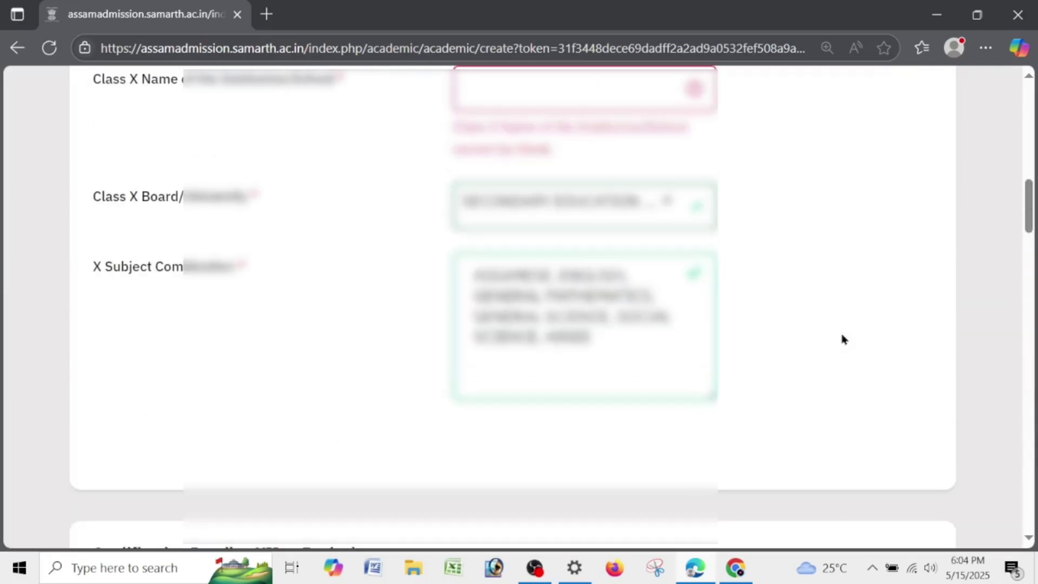
pyautogui.click(549, 96)
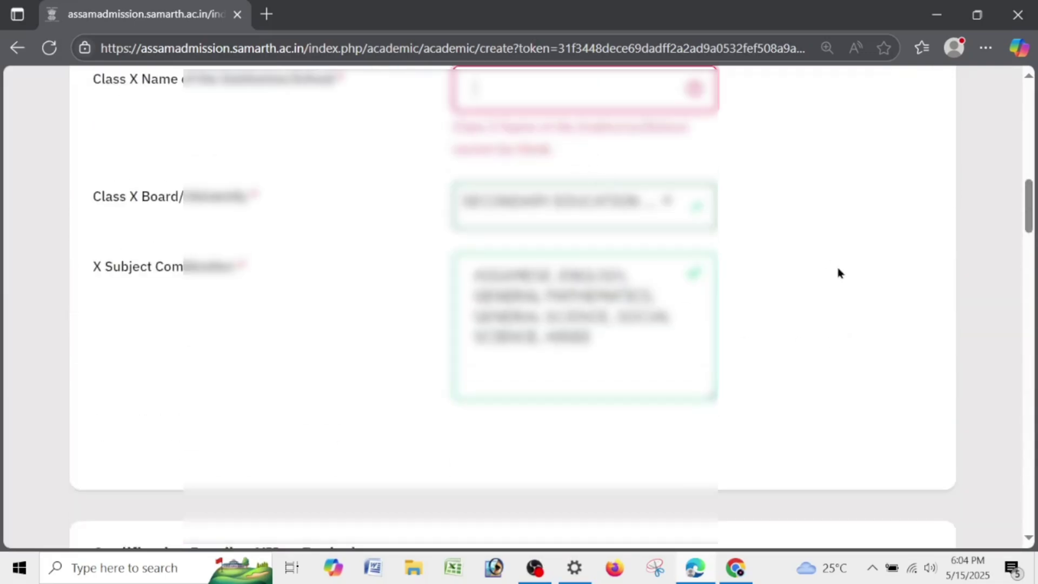
pyautogui.scroll(-15, 838, 277)
# Save the academic details and continue past the Academic Details view
pyautogui.click(833, 279)
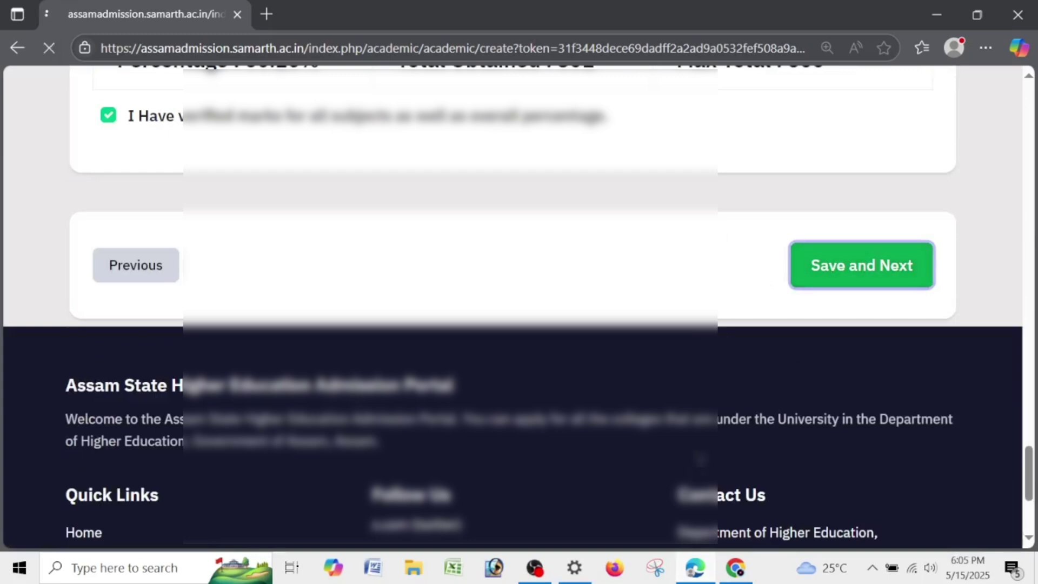
pyautogui.scroll(-9, 674, 387)
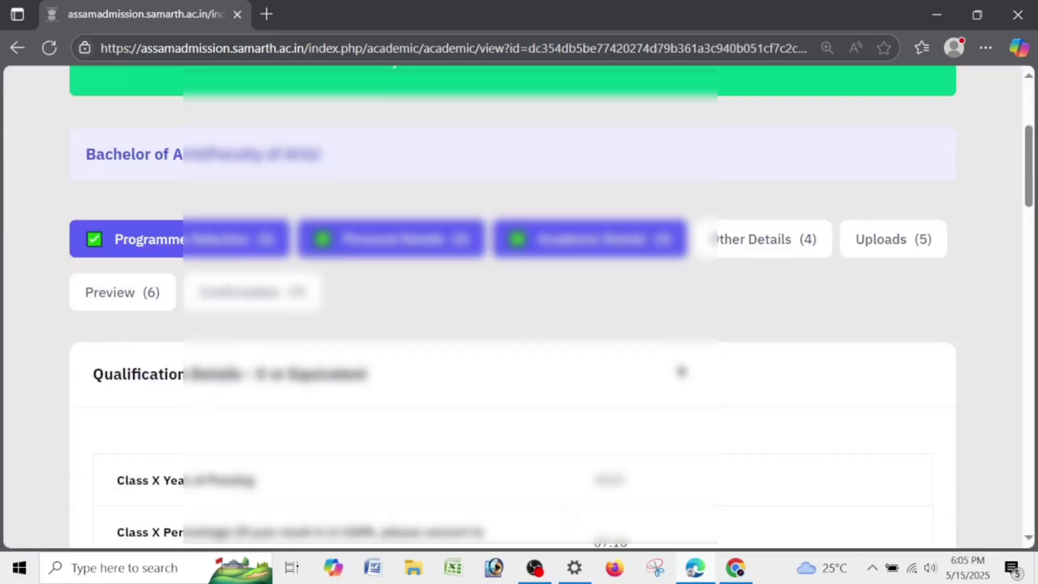
pyautogui.scroll(-15, 685, 356)
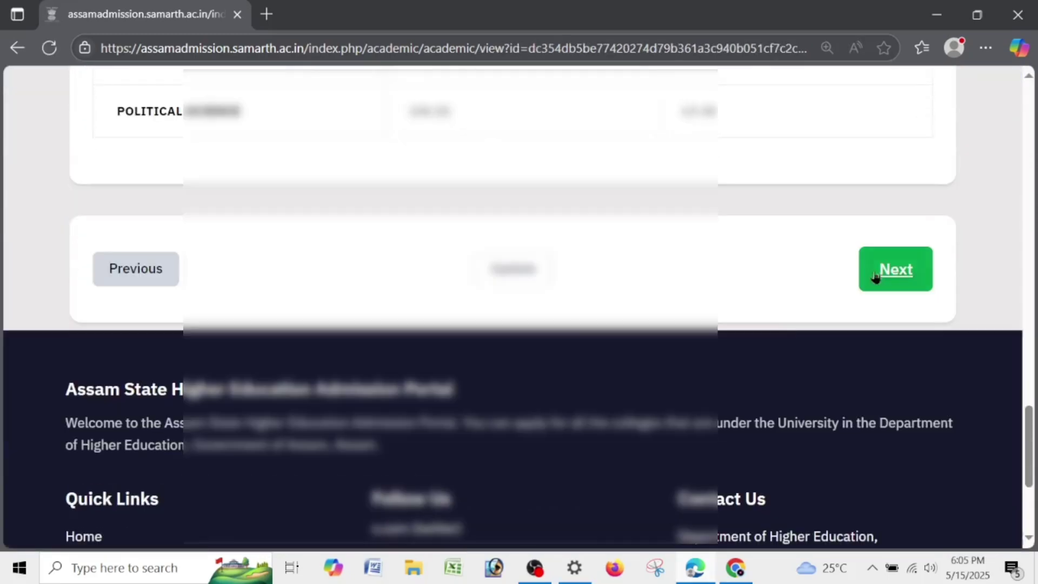
pyautogui.click(887, 273)
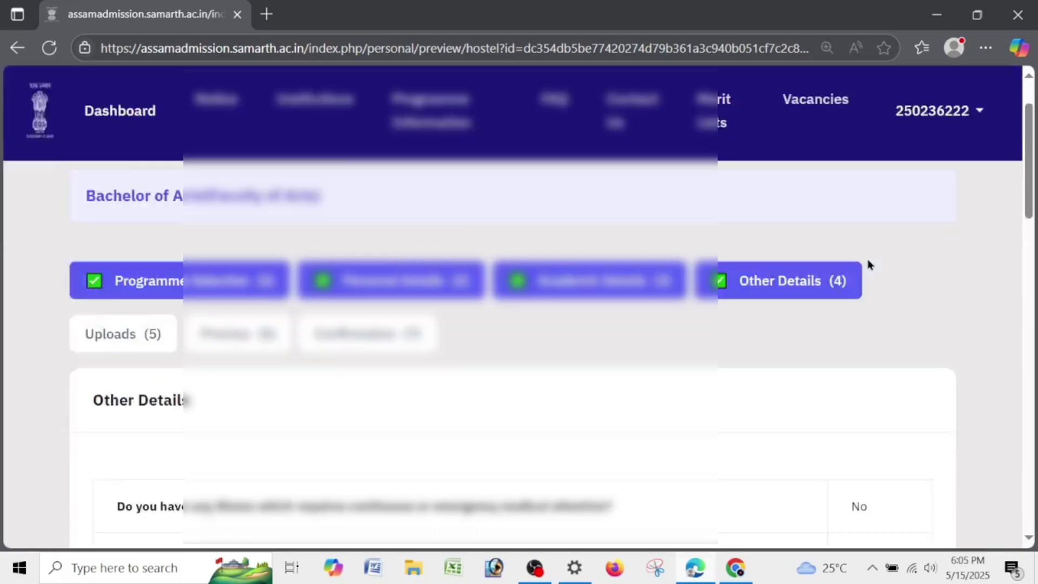
# Continue from the Other Details page to the Uploads form
pyautogui.scroll(-6, 869, 262)
pyautogui.scroll(-10, 868, 264)
pyautogui.click(893, 218)
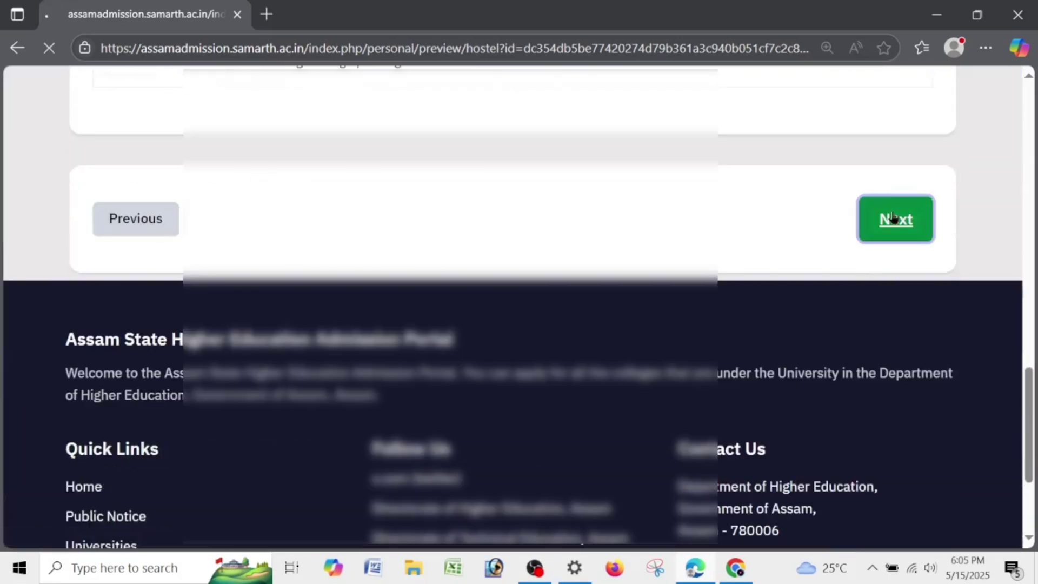
pyautogui.scroll(-10, 893, 217)
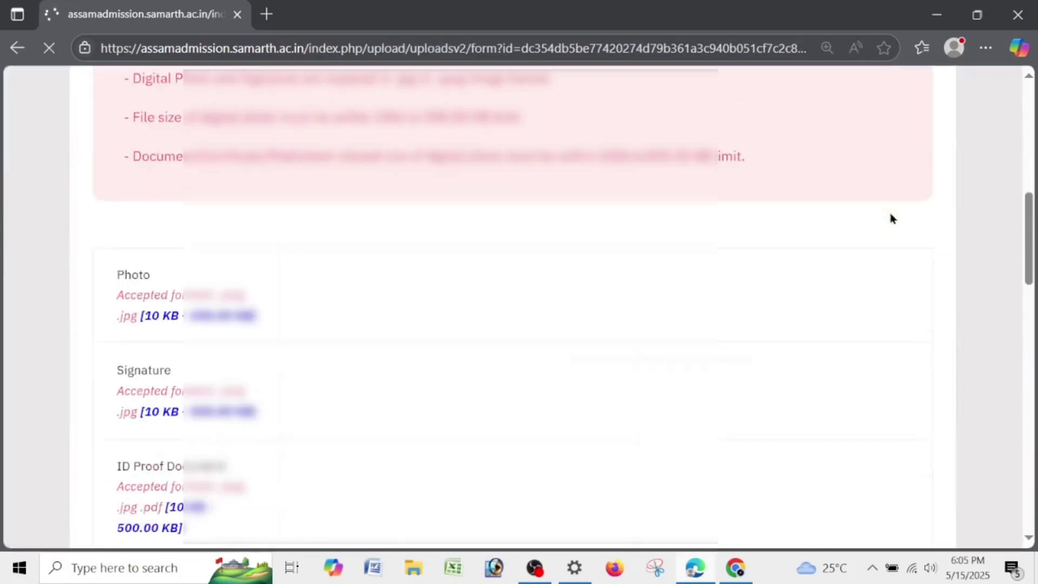
# Attach the Class X marksheet scan and the Class XII marksheet PDF in Uploads
pyautogui.scroll(-4, 892, 220)
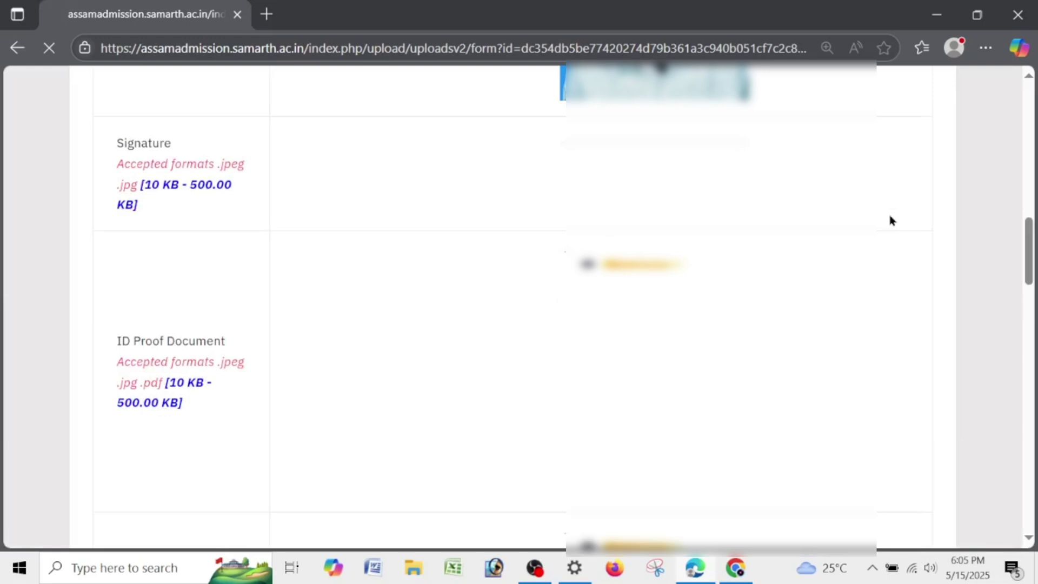
pyautogui.scroll(-13, 893, 220)
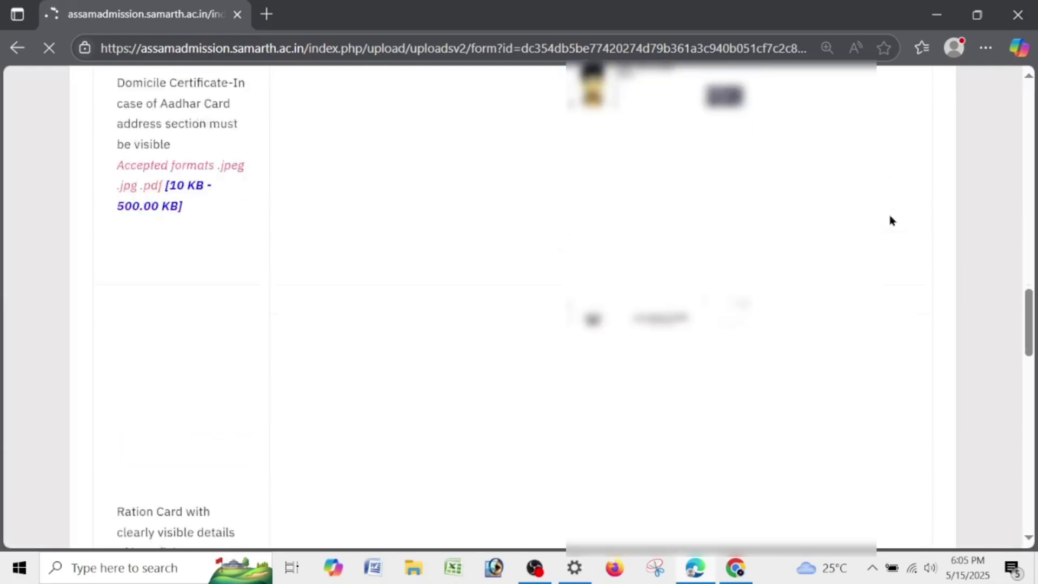
pyautogui.scroll(-9, 886, 220)
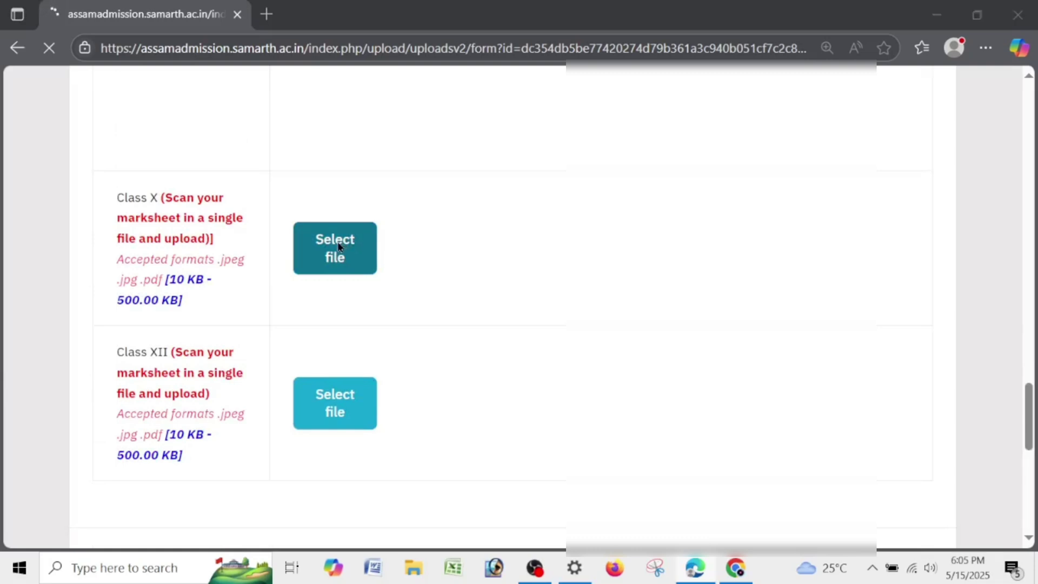
pyautogui.click(339, 246)
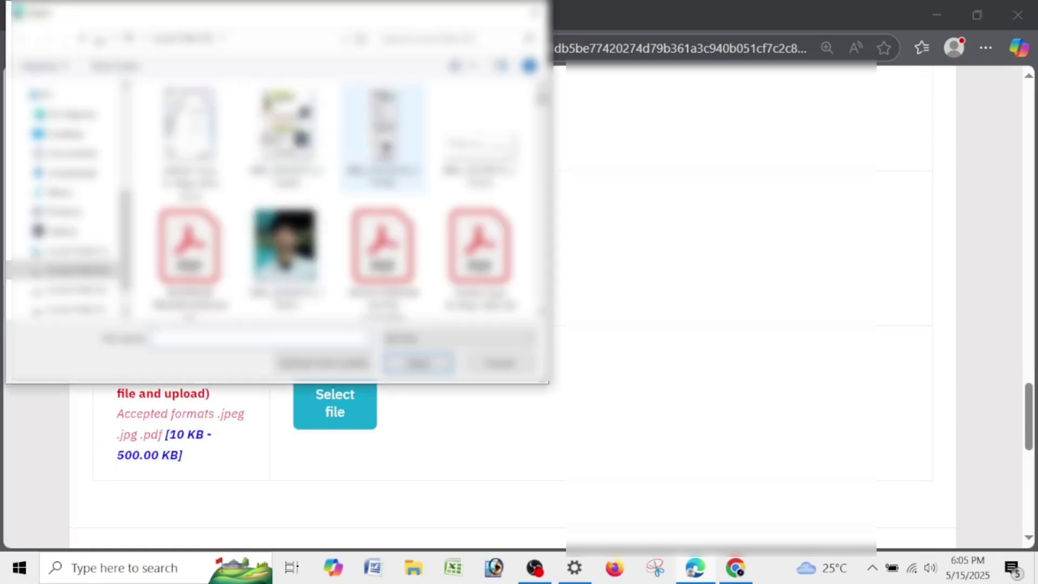
pyautogui.click(216, 146)
pyautogui.click(413, 365)
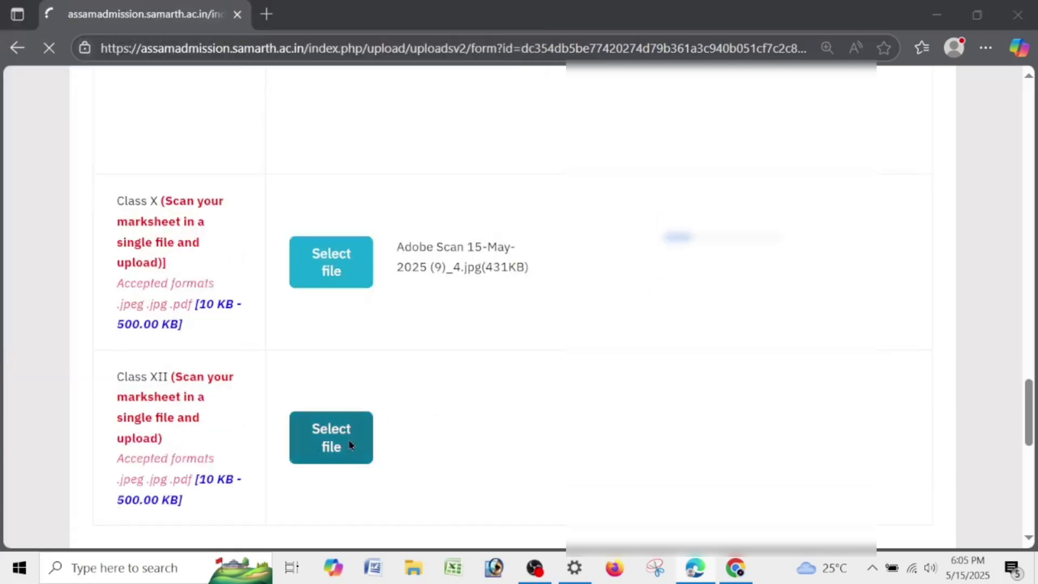
pyautogui.click(349, 439)
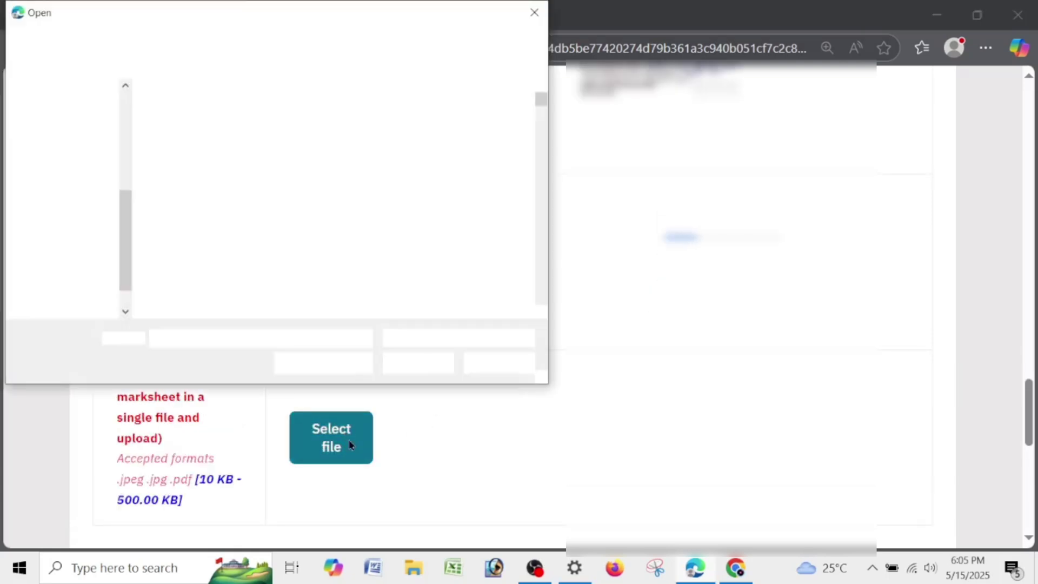
pyautogui.click(189, 246)
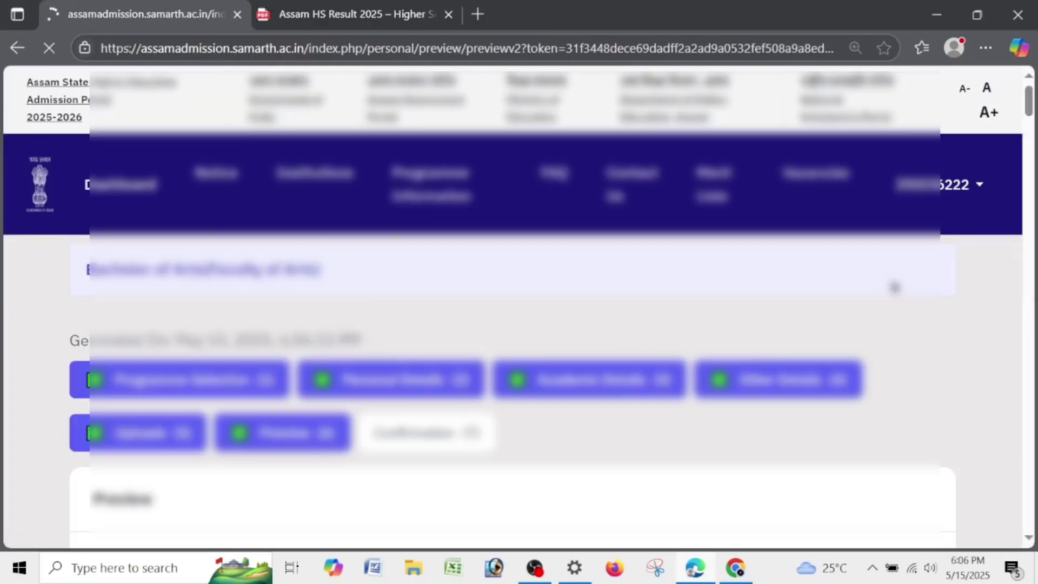
# Review the preview page, checking the NOT SUBMITTED status and the Subject I listing
pyautogui.scroll(-5, 895, 284)
pyautogui.scroll(-3, 895, 287)
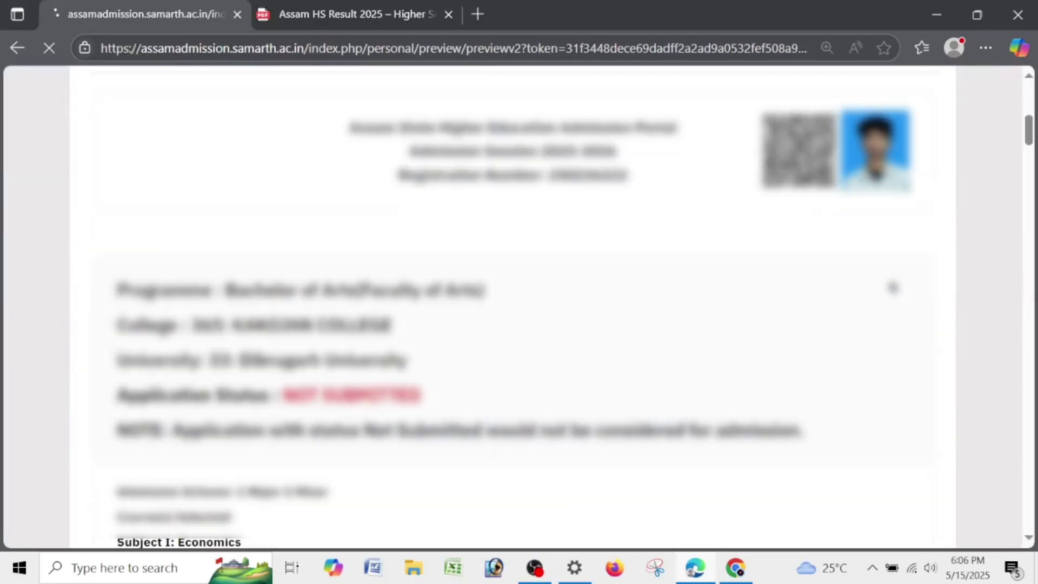
pyautogui.moveTo(285, 385); pyautogui.dragTo(419, 395)
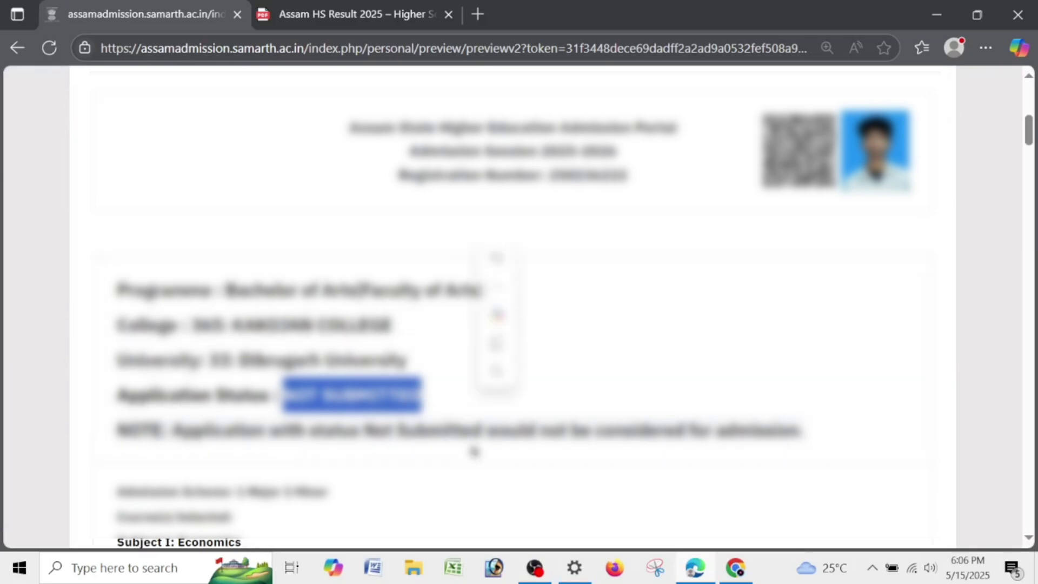
pyautogui.scroll(-3, 477, 459)
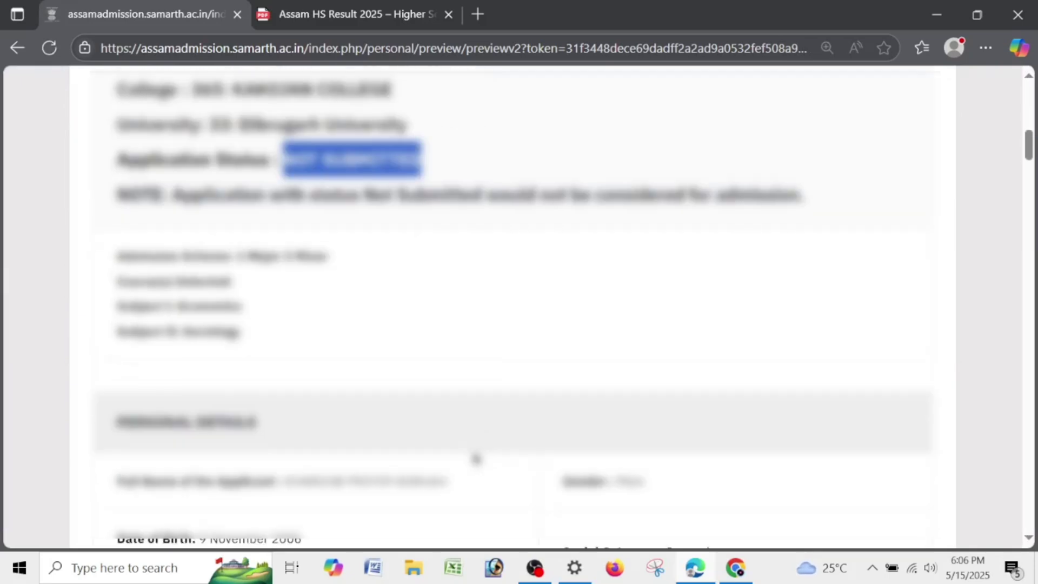
pyautogui.moveTo(175, 299); pyautogui.dragTo(116, 307)
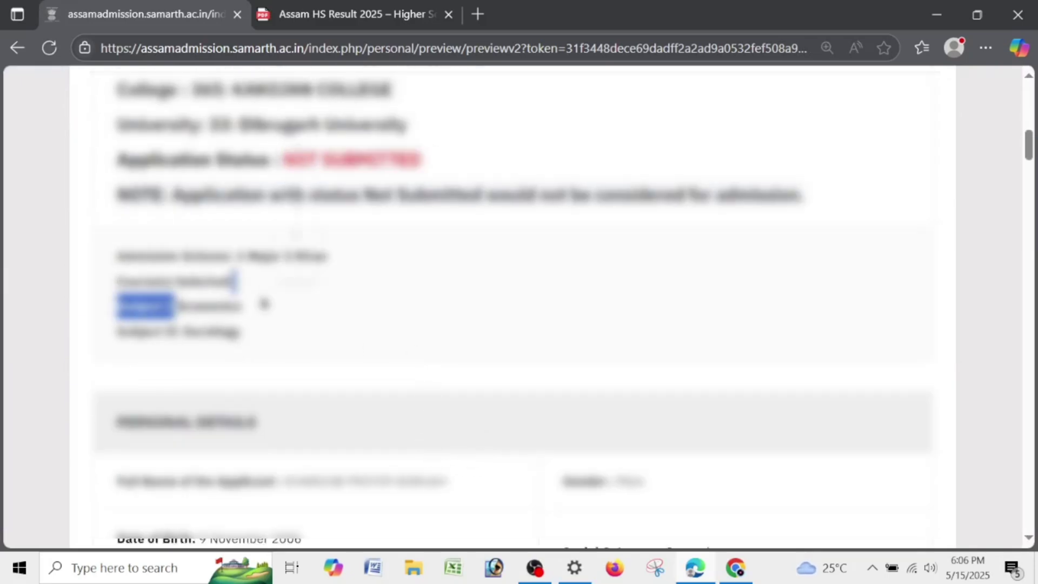
pyautogui.doubleClick(195, 331)
pyautogui.click(507, 333)
pyautogui.scroll(-15, 603, 294)
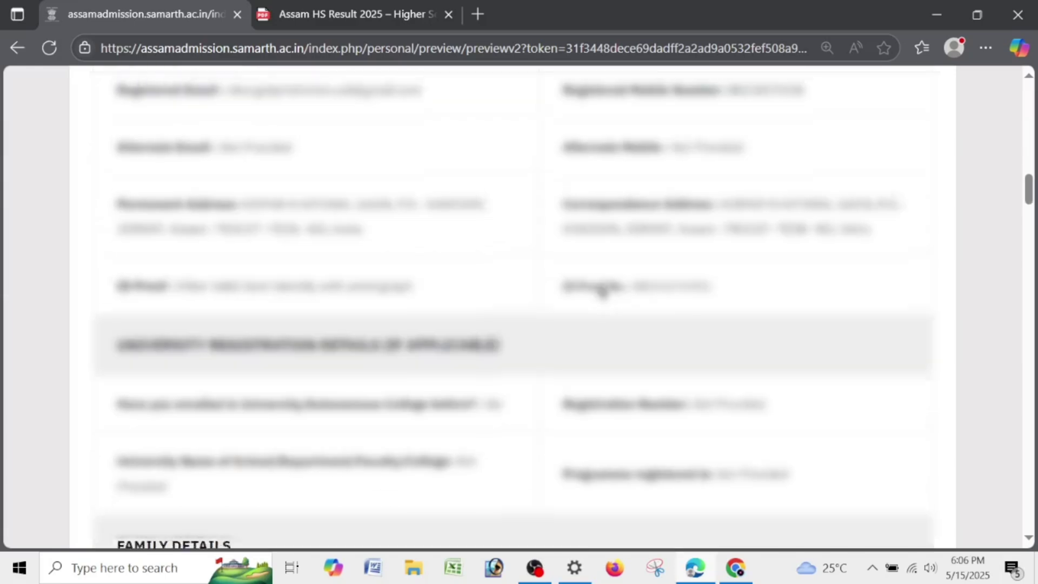
pyautogui.scroll(-12, 614, 308)
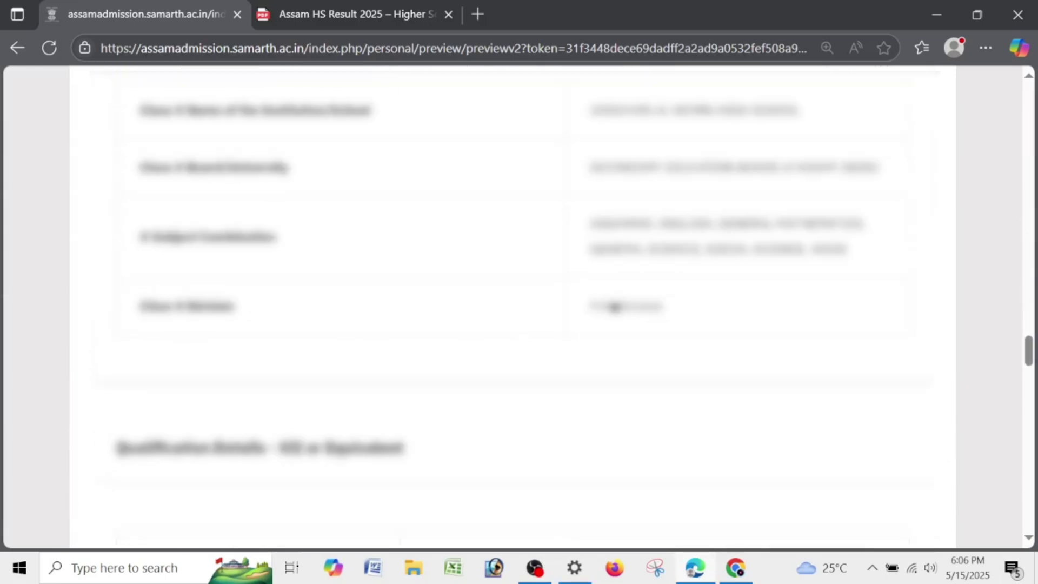
pyautogui.scroll(-8, 617, 303)
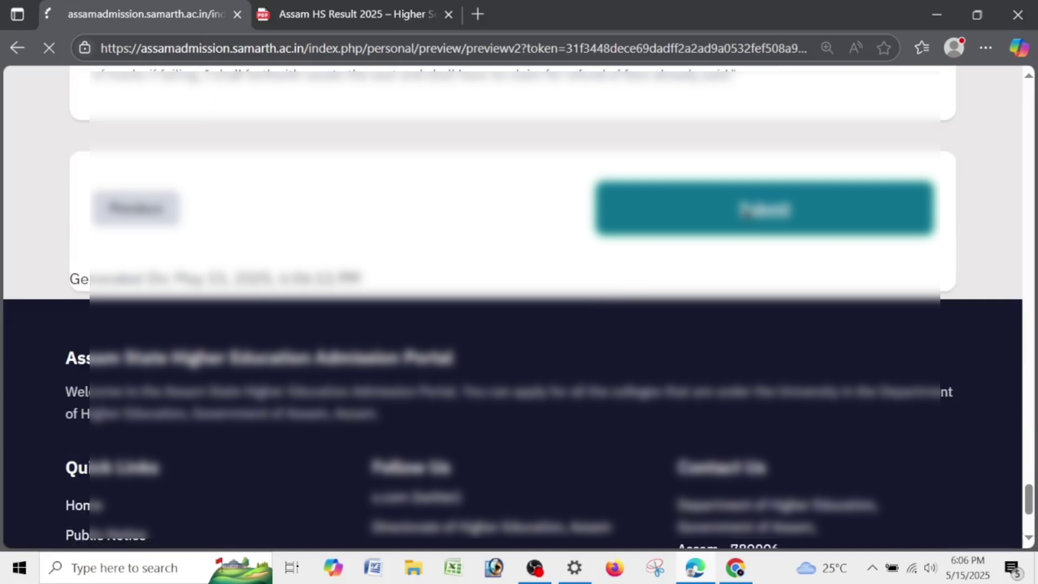
# Tick the I Agree That declaration and submit the completed application
pyautogui.scroll(-5, 741, 221)
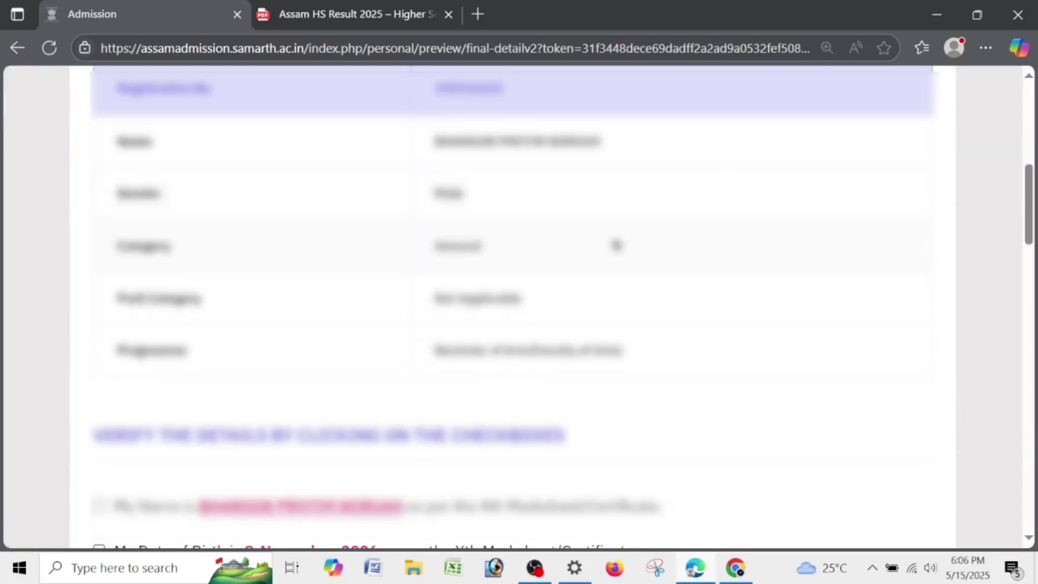
pyautogui.scroll(-4, 616, 246)
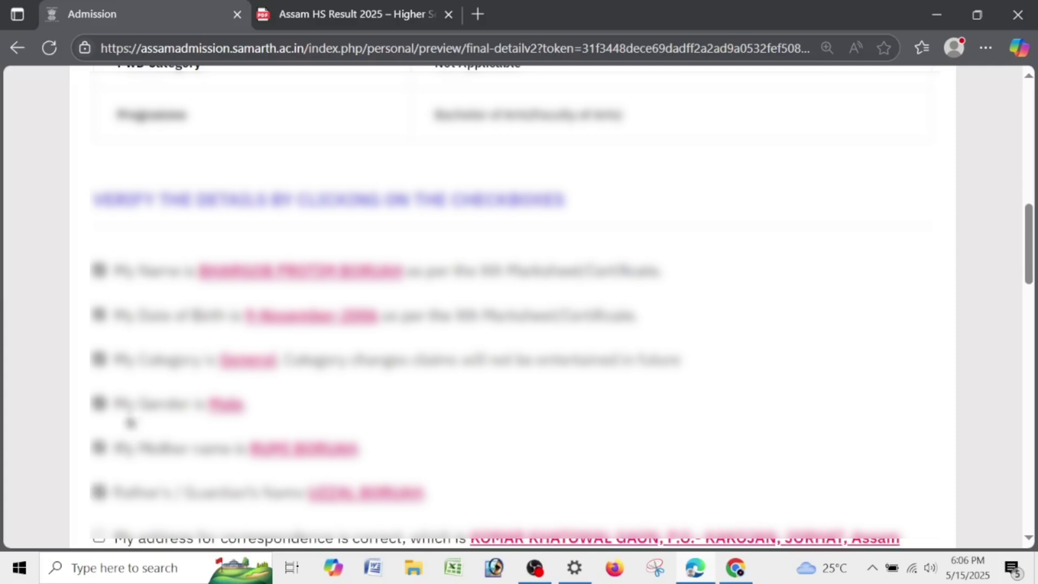
pyautogui.scroll(-4, 130, 422)
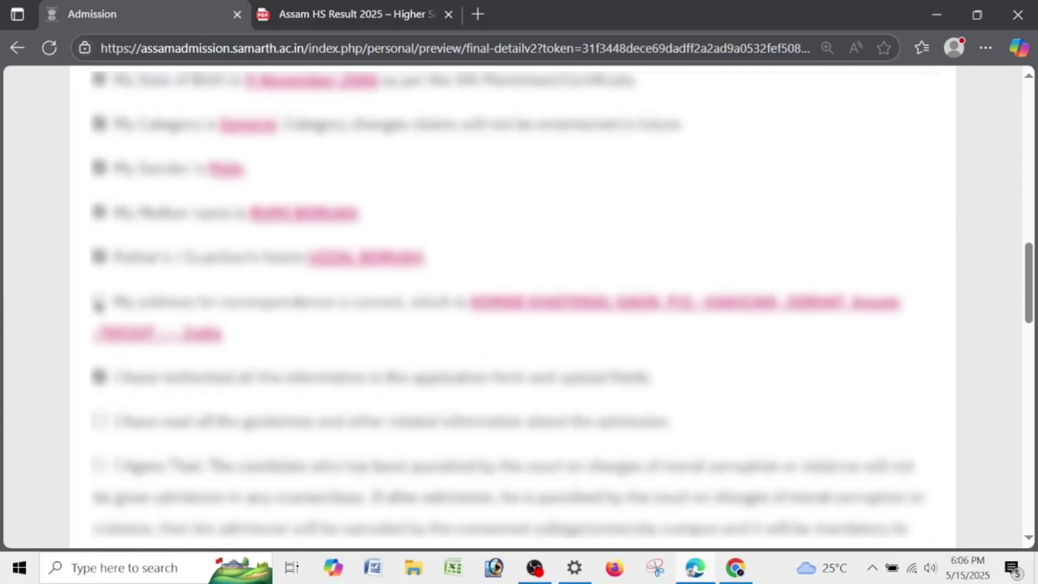
pyautogui.click(100, 467)
pyautogui.scroll(-4, 143, 412)
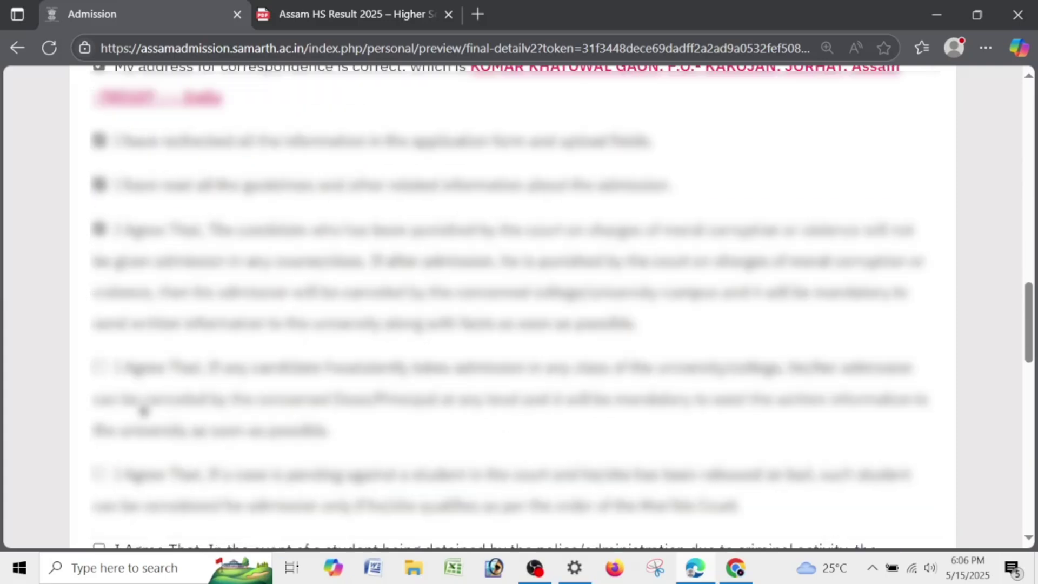
pyautogui.scroll(-4, 173, 393)
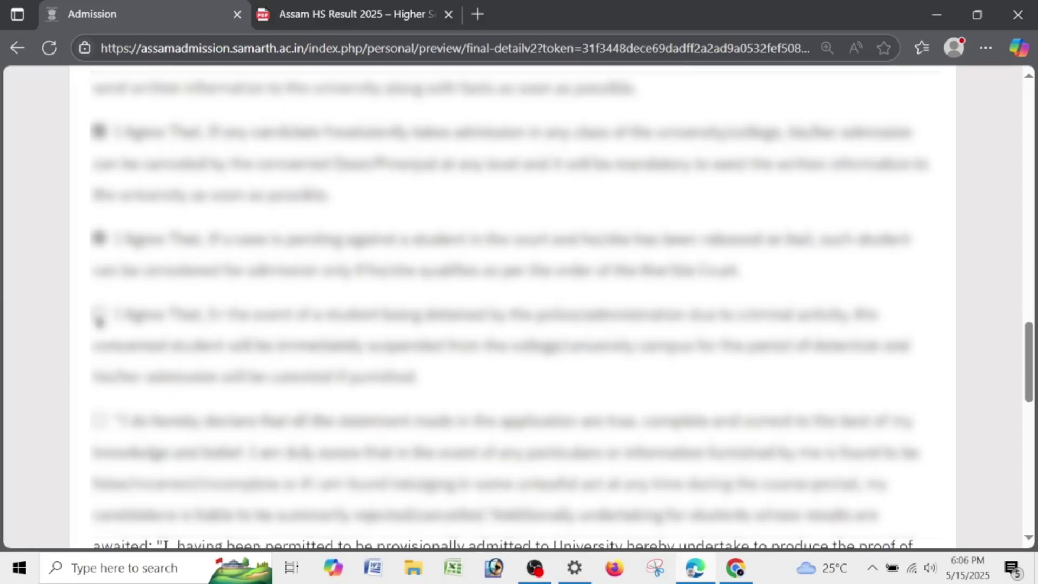
pyautogui.scroll(-4, 178, 340)
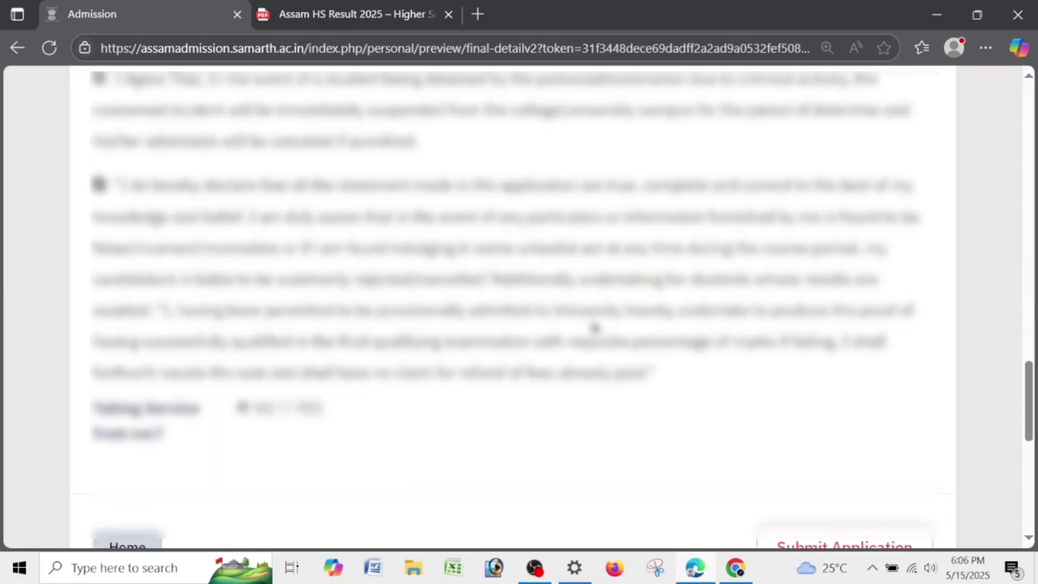
pyautogui.scroll(-4, 595, 328)
pyautogui.click(793, 304)
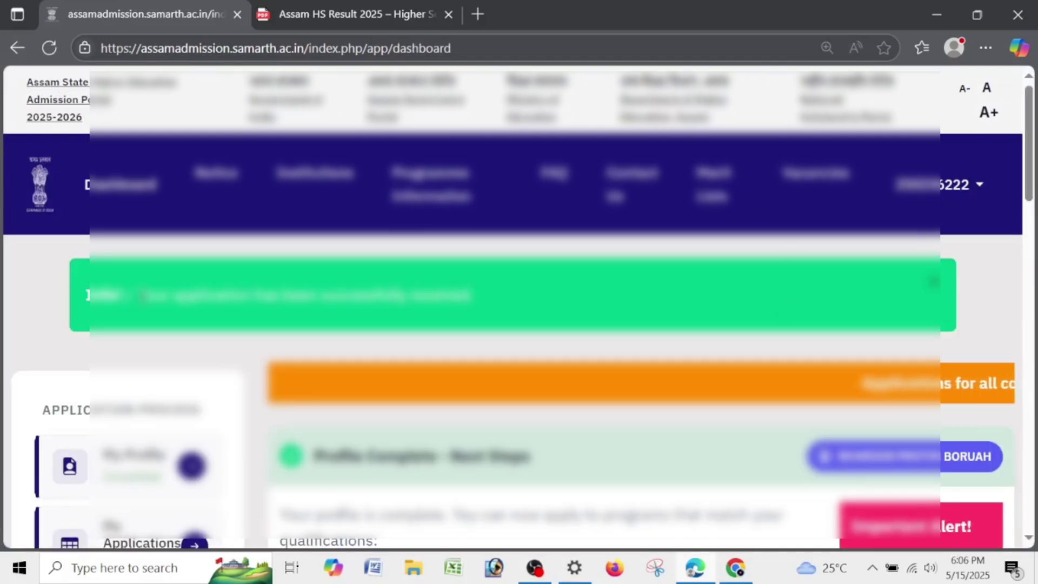
pyautogui.moveTo(135, 295); pyautogui.dragTo(490, 304)
pyautogui.click(476, 311)
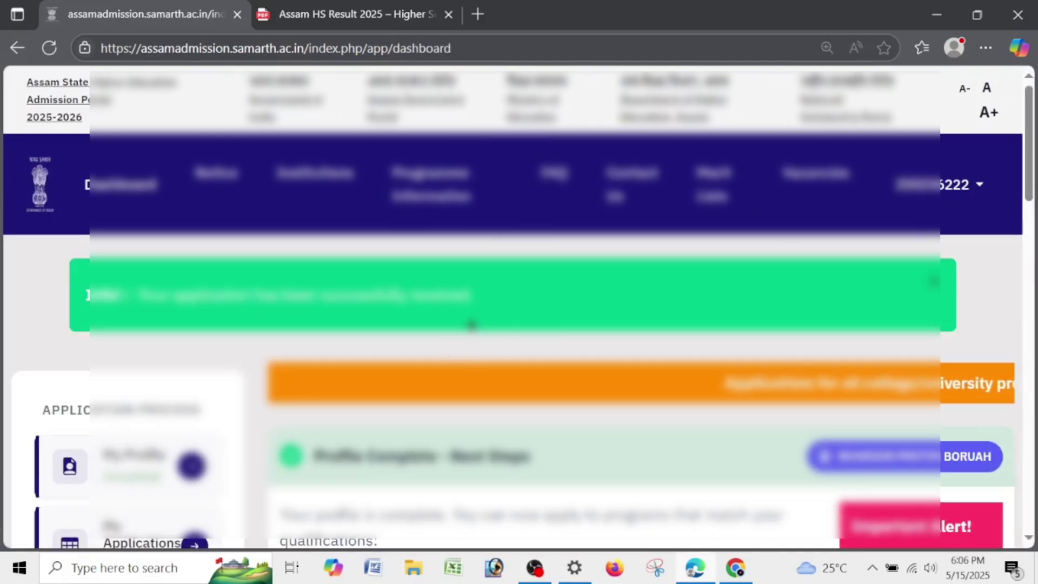
pyautogui.scroll(-18, 475, 311)
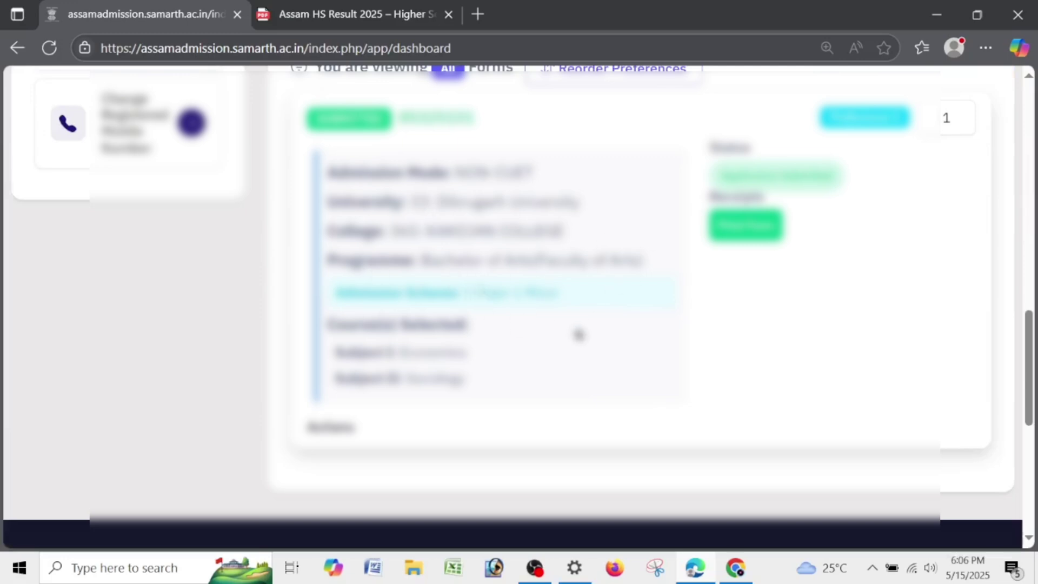
pyautogui.scroll(9, 579, 334)
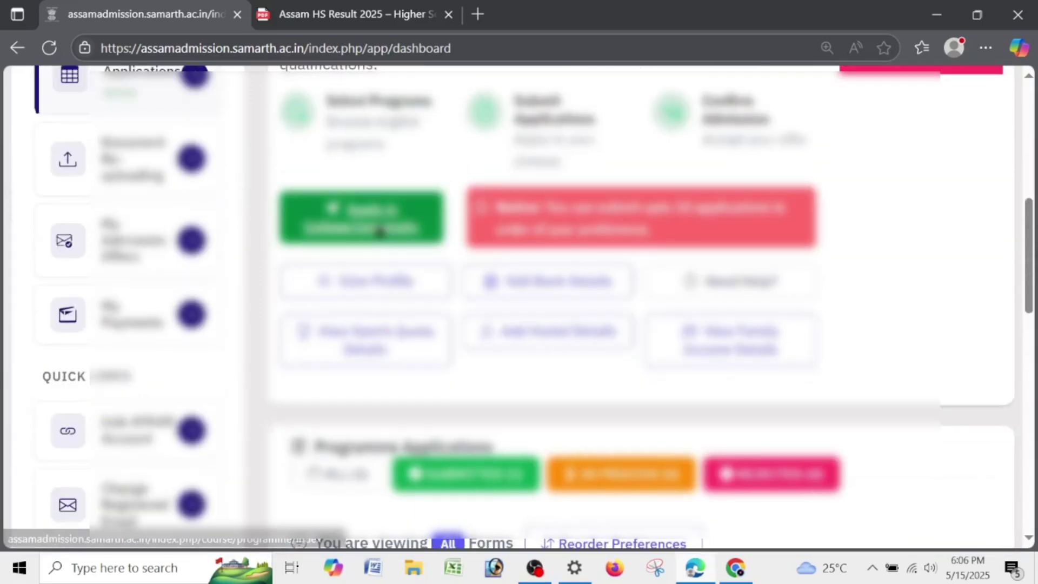
# Start a new application in NON-CUET mode for Dibrugarh University, C K B College, Teok
pyautogui.click(380, 230)
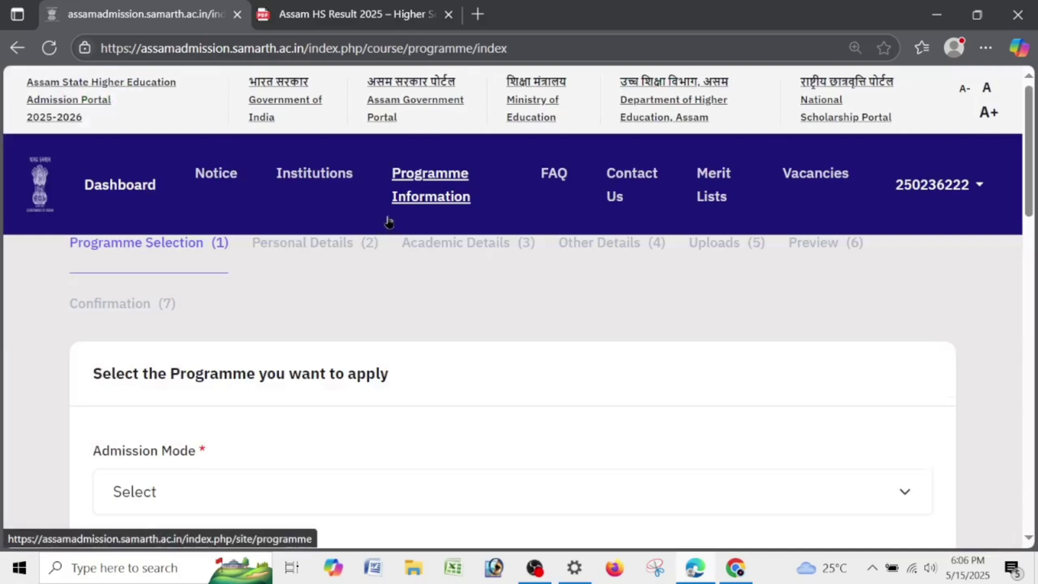
pyautogui.scroll(-4, 196, 217)
pyautogui.moveTo(97, 216); pyautogui.dragTo(251, 232)
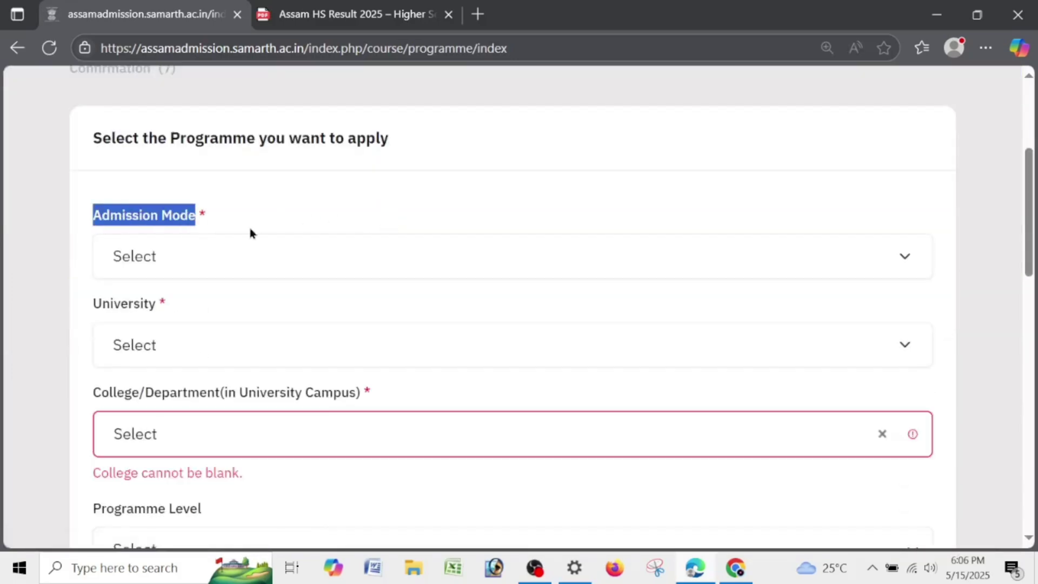
pyautogui.click(204, 271)
pyautogui.click(212, 324)
pyautogui.scroll(-4, 213, 230)
pyautogui.click(170, 112)
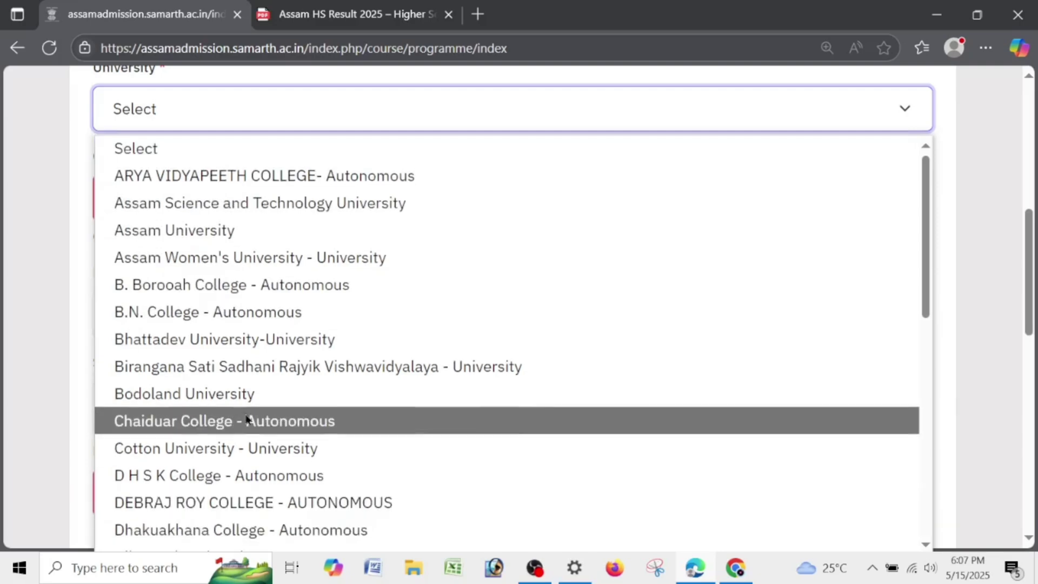
pyautogui.scroll(-3, 241, 417)
pyautogui.click(228, 324)
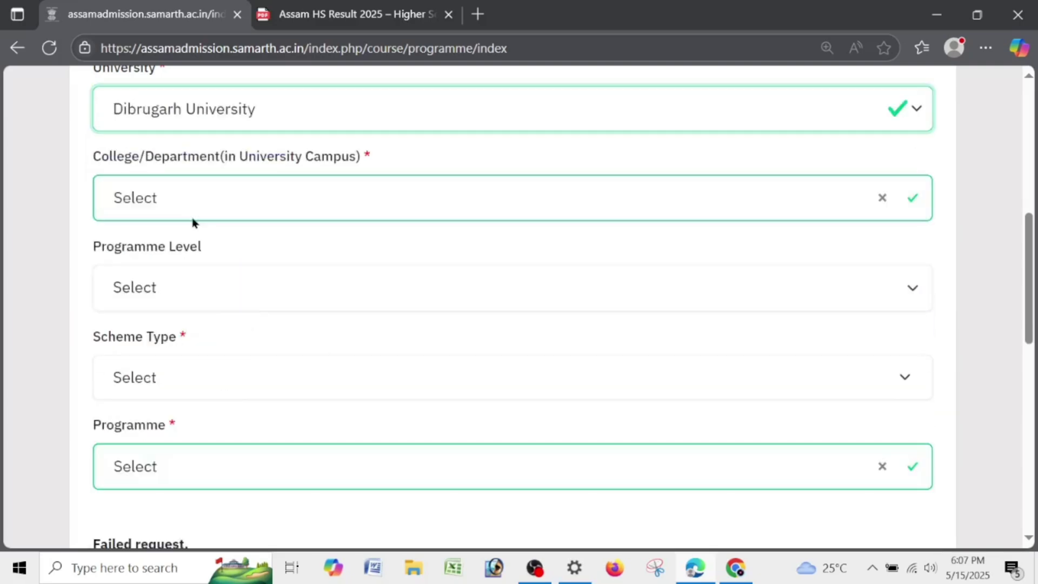
pyautogui.click(192, 218)
pyautogui.write('C K')
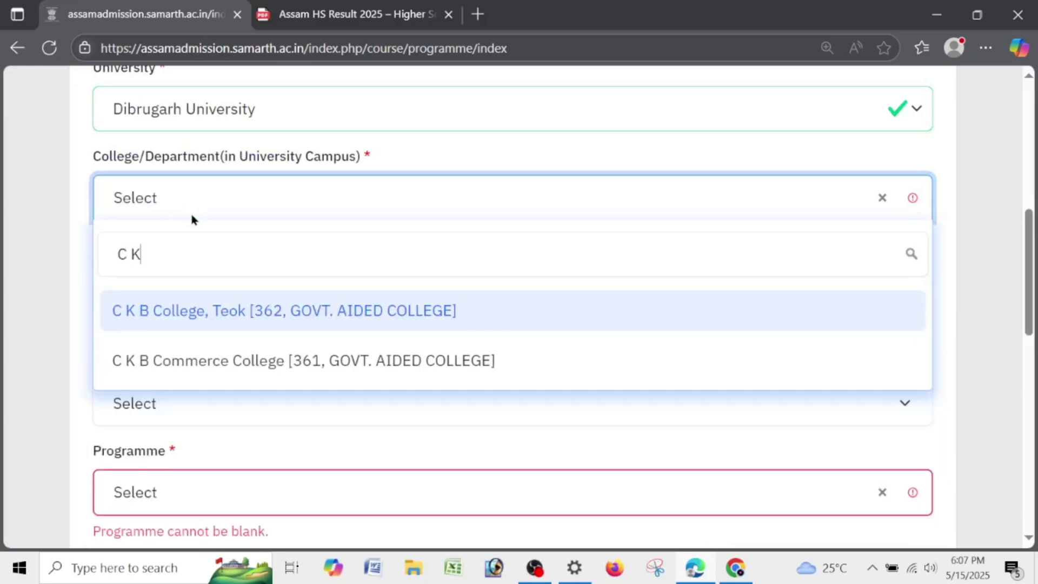
pyautogui.click(193, 322)
# Choose BACHELOR, NEP-STREAM and Bachelor of Arts, agree to the policies, and proceed
pyautogui.click(199, 309)
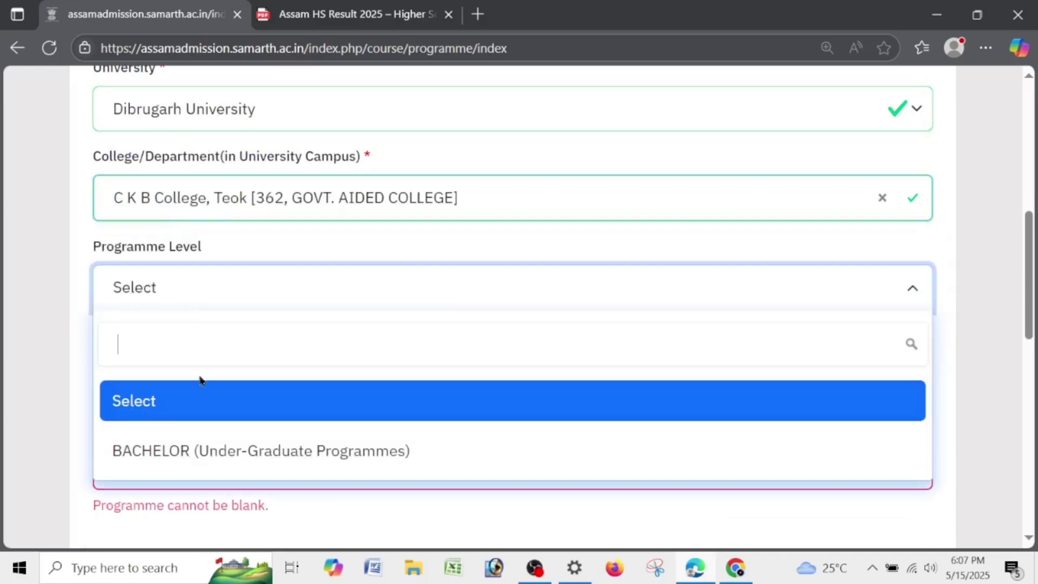
pyautogui.click(199, 446)
pyautogui.click(213, 383)
pyautogui.click(208, 442)
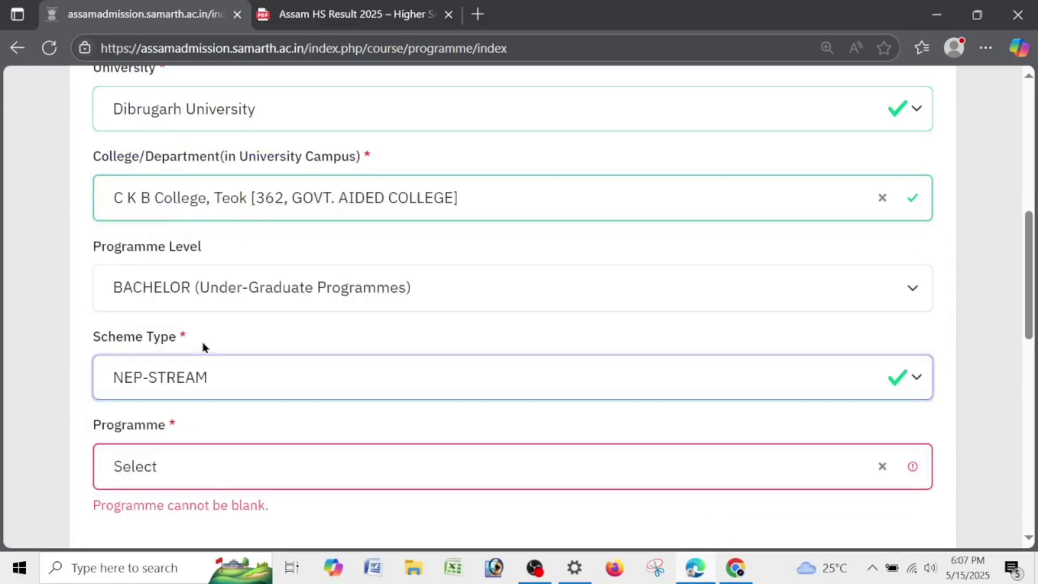
pyautogui.scroll(-3, 203, 346)
pyautogui.click(208, 249)
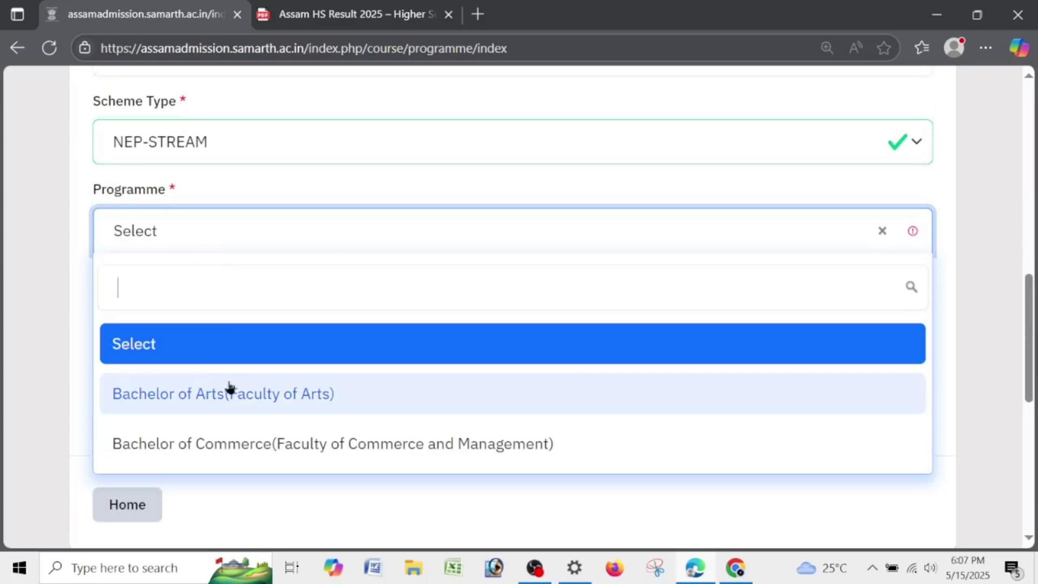
pyautogui.click(160, 381)
pyautogui.click(124, 309)
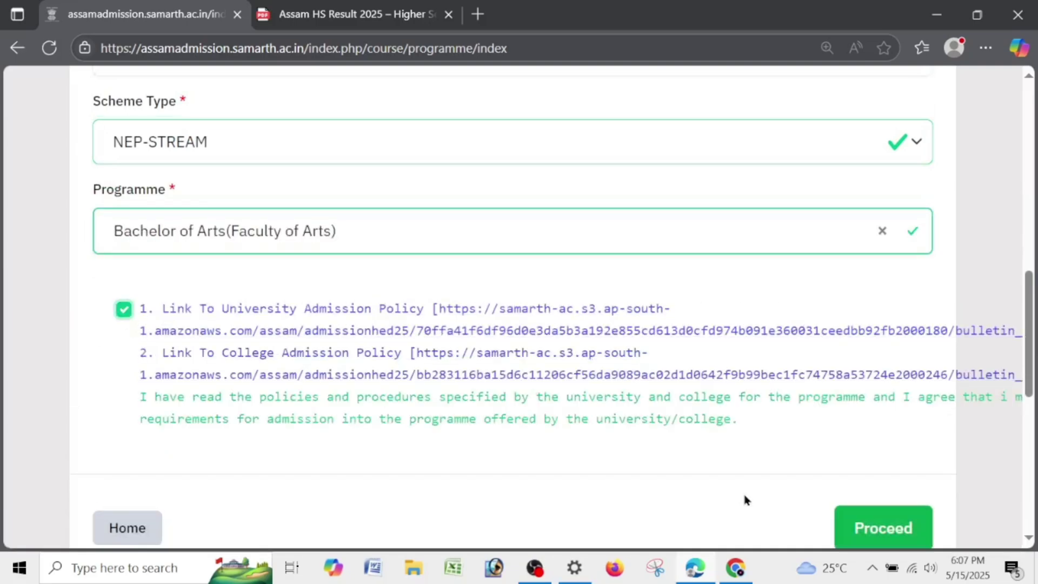
pyautogui.click(876, 533)
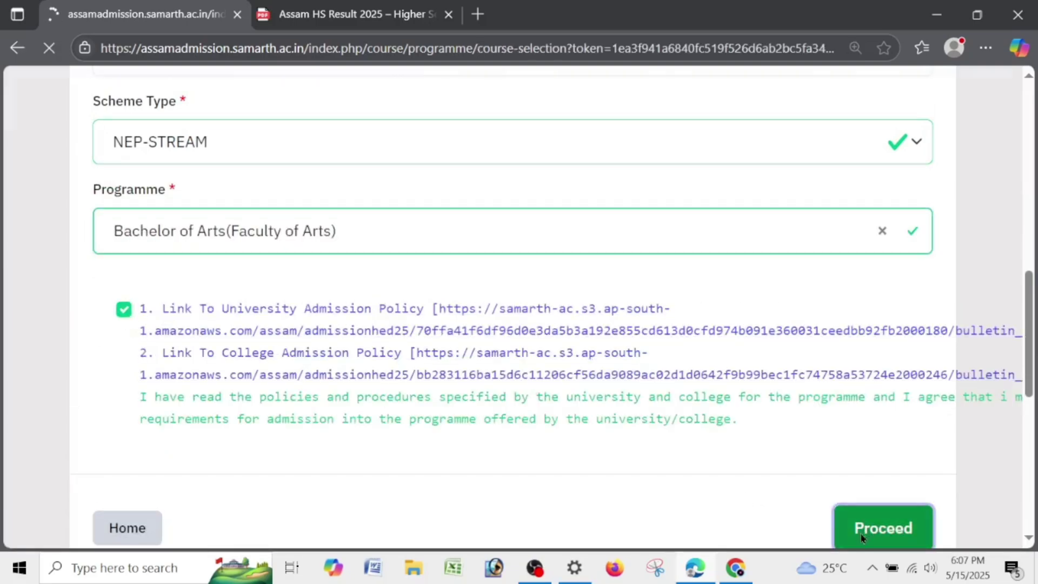
# Select the 1 Major 1 Minor scheme and Discipline Group, Economics as Subject I
pyautogui.scroll(-4, 453, 349)
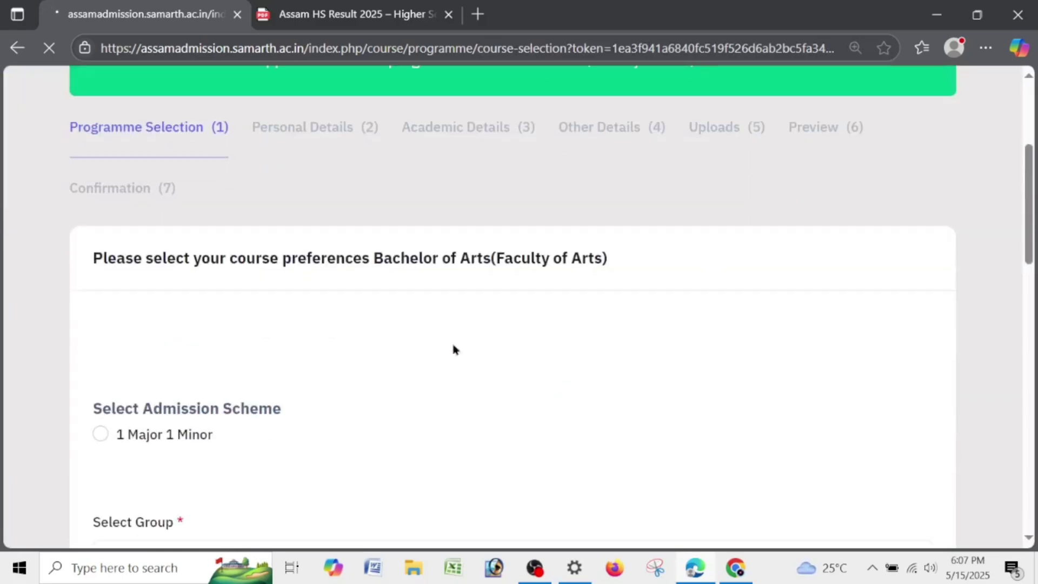
pyautogui.click(105, 436)
pyautogui.scroll(-4, 208, 383)
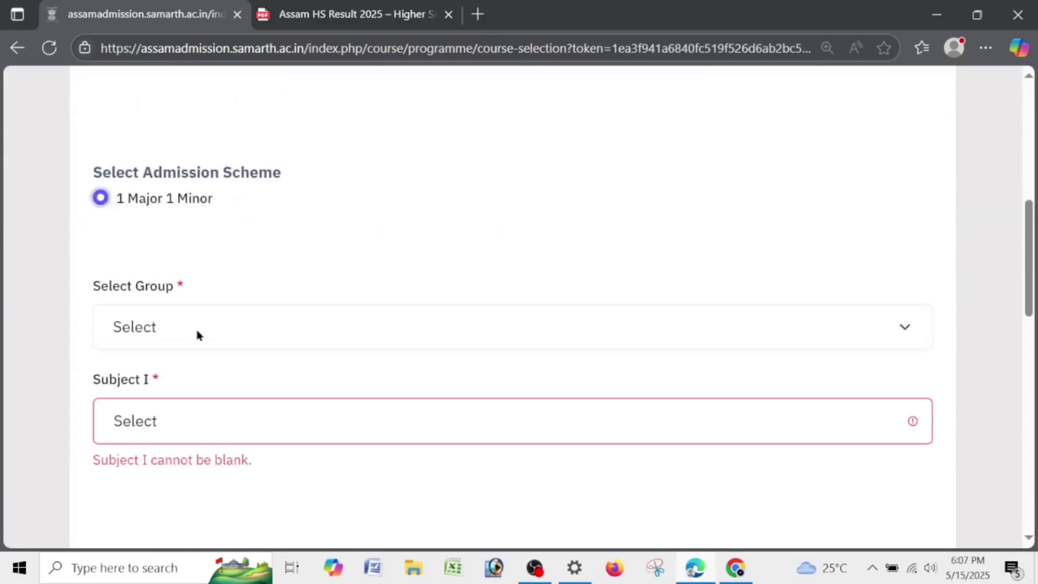
pyautogui.click(197, 333)
pyautogui.click(205, 394)
pyautogui.scroll(-4, 265, 363)
pyautogui.click(222, 201)
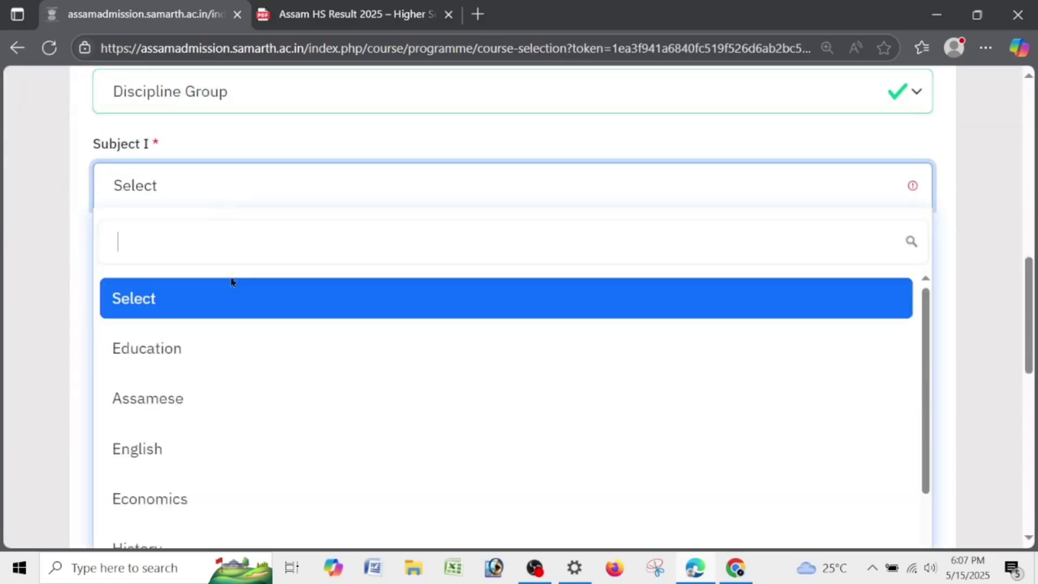
pyautogui.write('Ec')
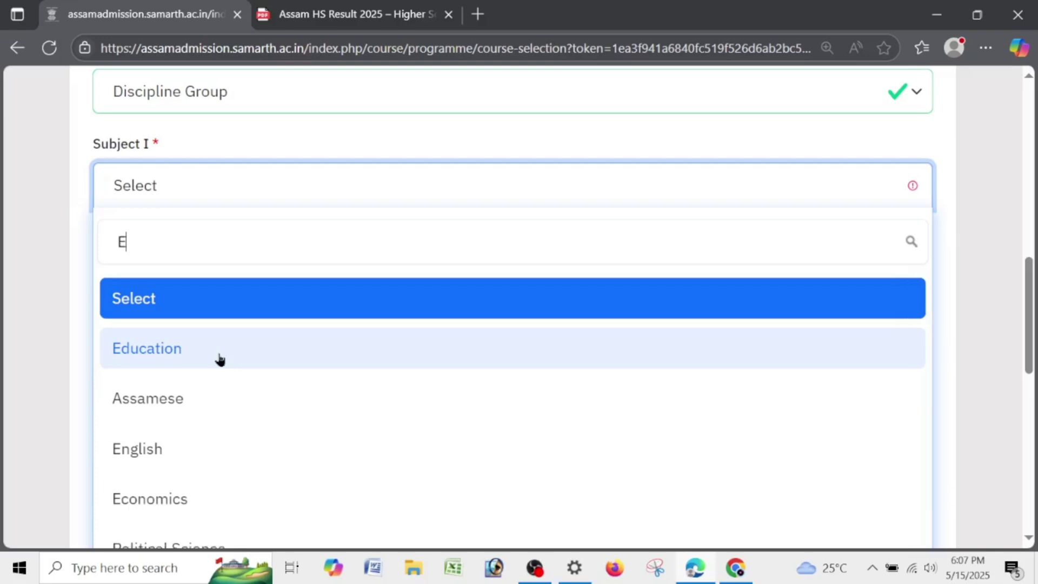
pyautogui.click(219, 358)
# Set Subject II to Discipline Group, Sociology and save the course preferences
pyautogui.click(227, 372)
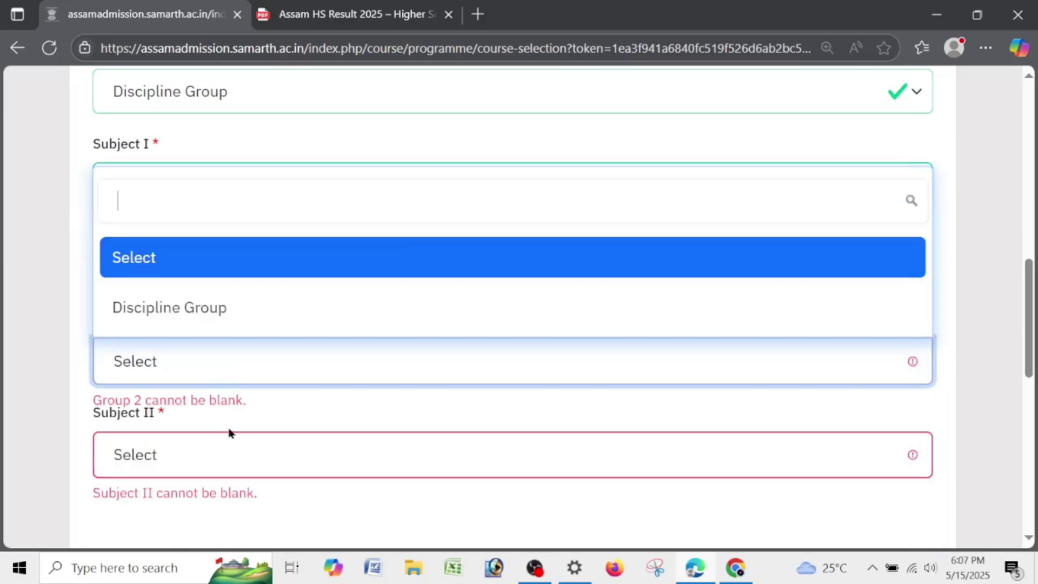
pyautogui.click(225, 318)
pyautogui.click(234, 452)
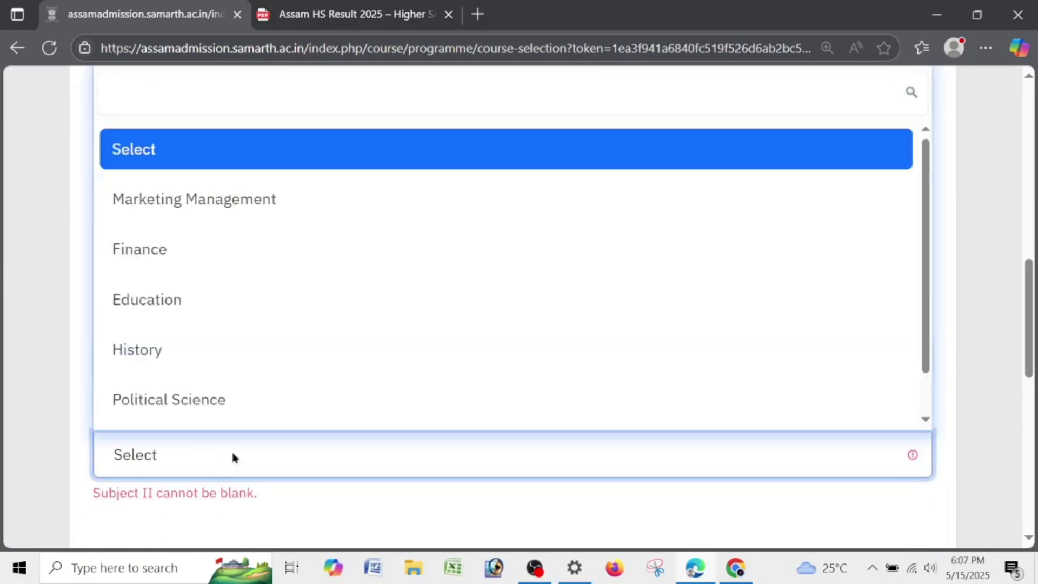
pyautogui.write('so')
pyautogui.click(239, 415)
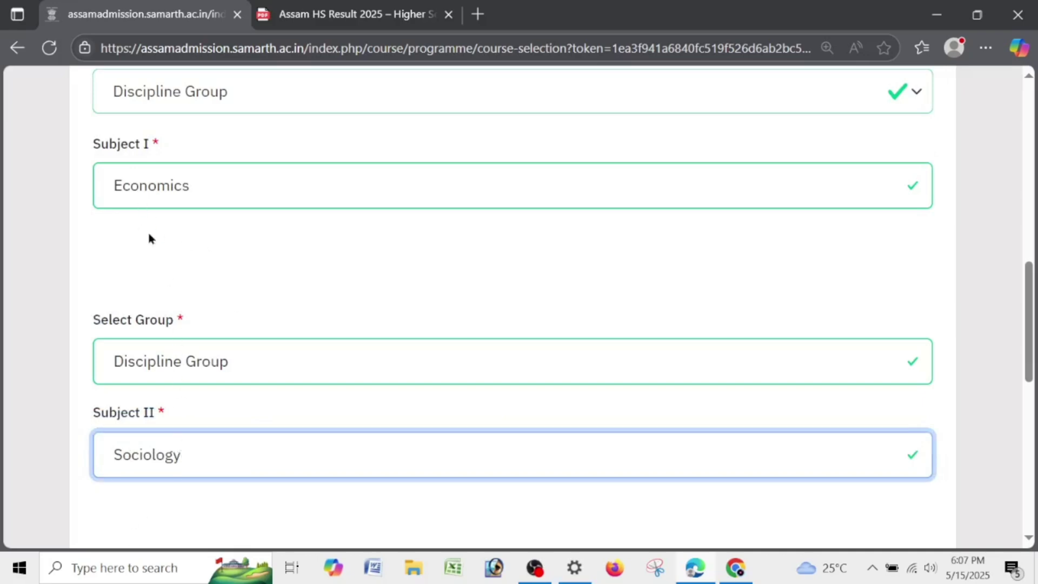
pyautogui.scroll(-5, 820, 325)
pyautogui.click(886, 389)
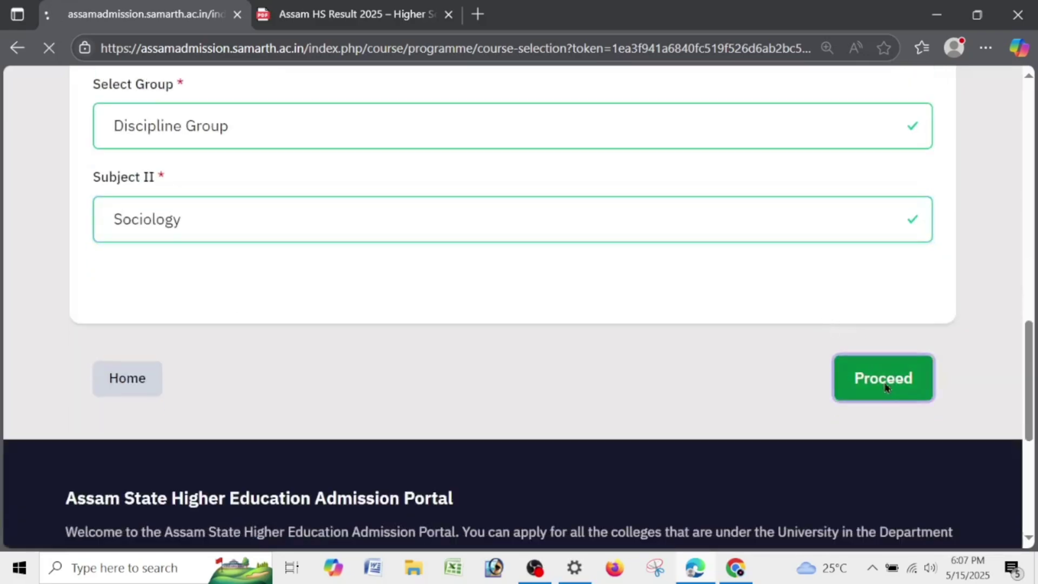
# Move on through the personal details step to the academic details
pyautogui.scroll(-10, 784, 378)
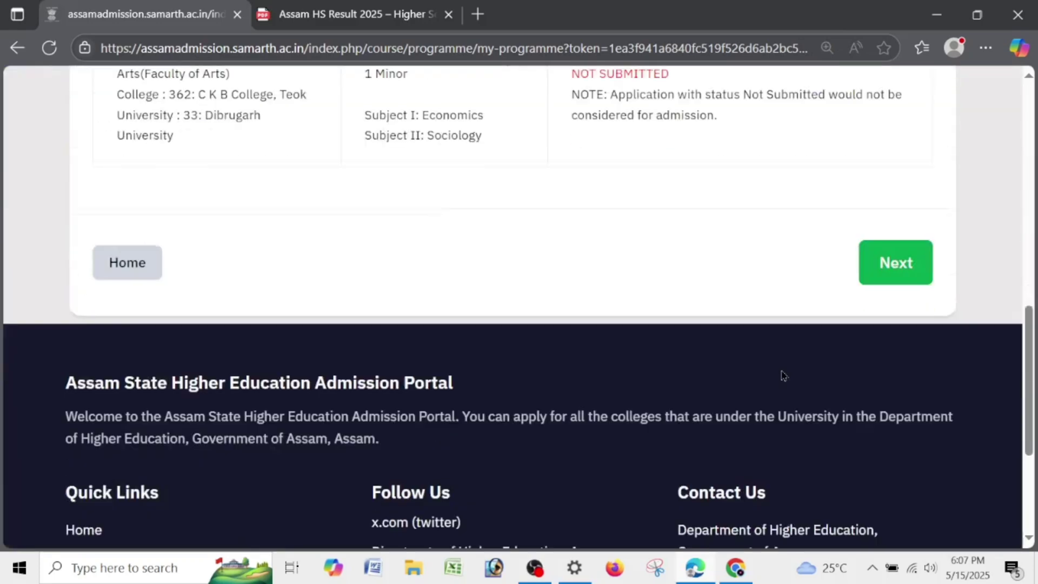
pyautogui.click(893, 283)
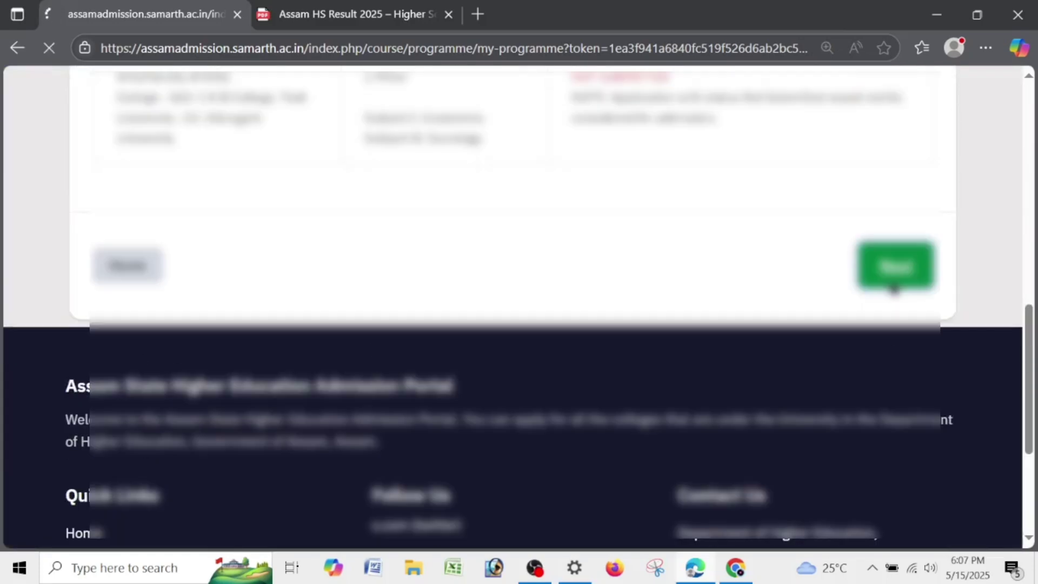
pyautogui.scroll(-15, 735, 289)
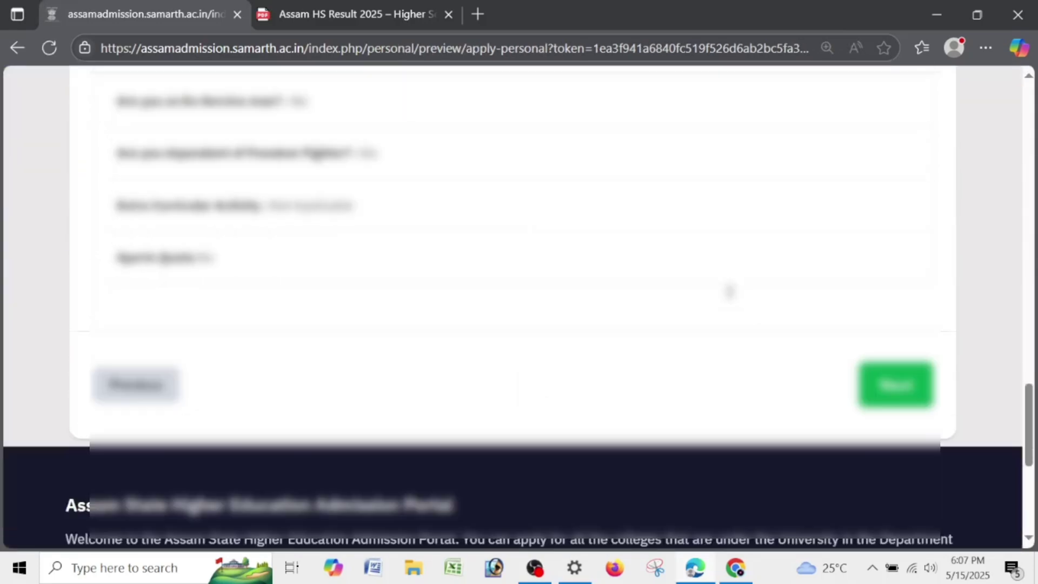
pyautogui.scroll(-3, 729, 291)
pyautogui.click(890, 245)
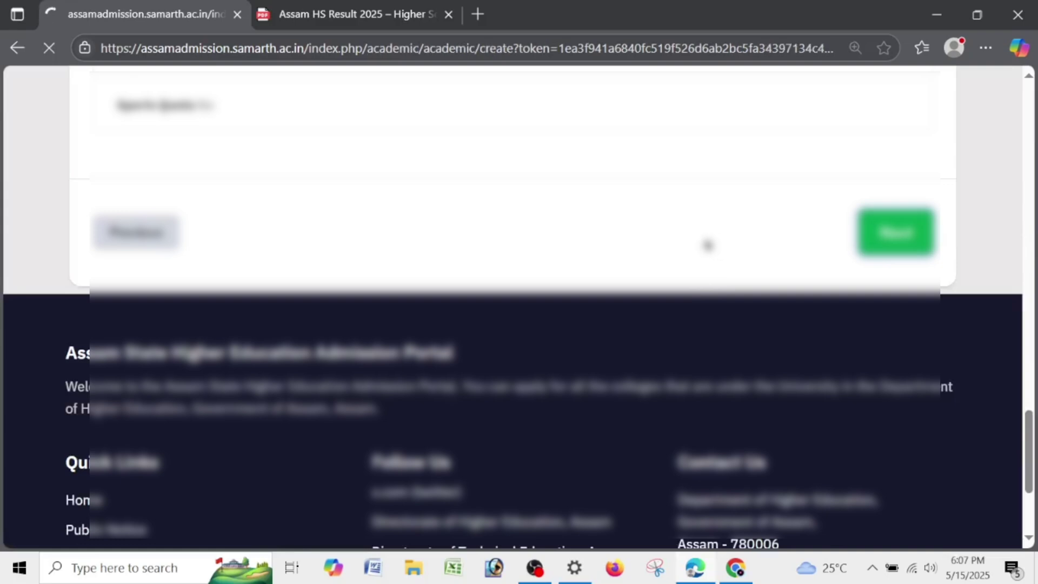
# Tick 'I have verified marks' and save the academic details
pyautogui.scroll(-15, 708, 244)
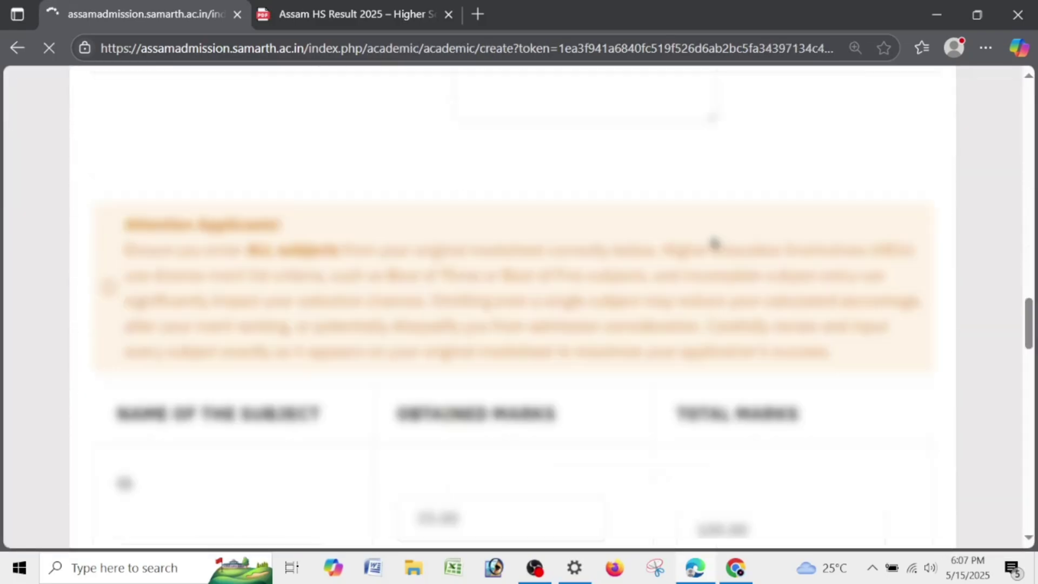
pyautogui.scroll(-10, 714, 244)
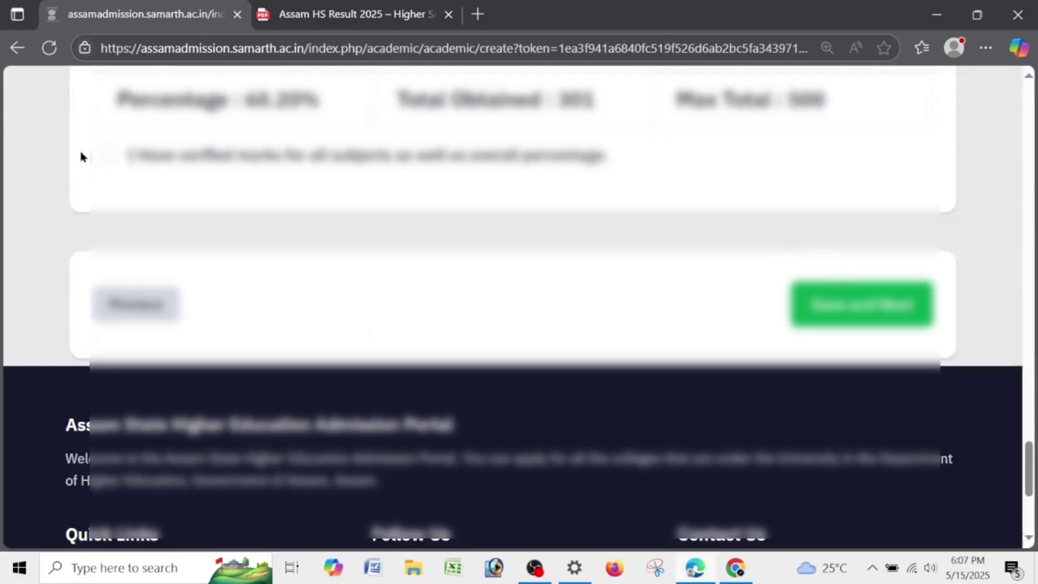
pyautogui.click(108, 156)
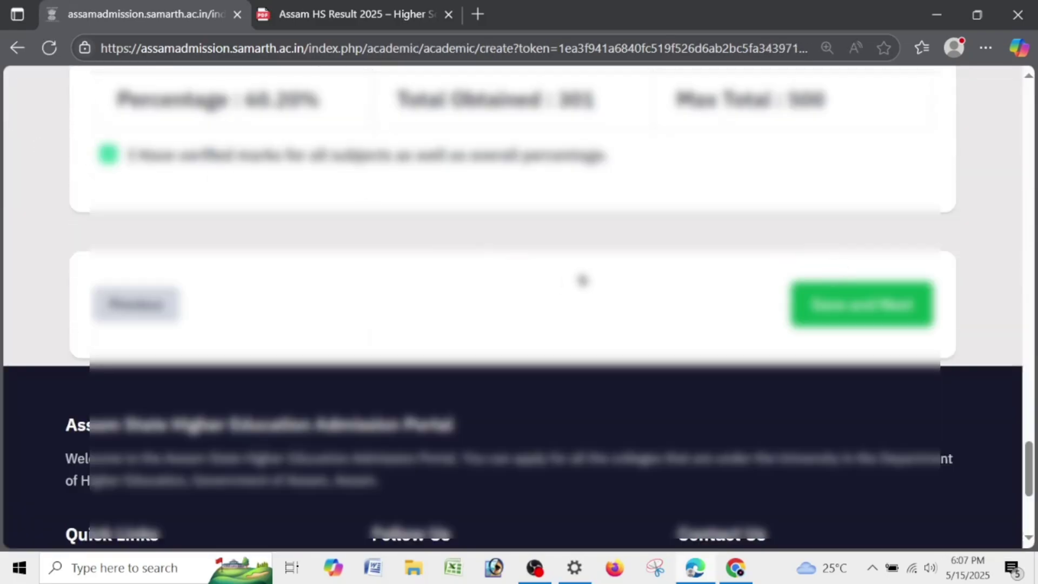
pyautogui.click(809, 308)
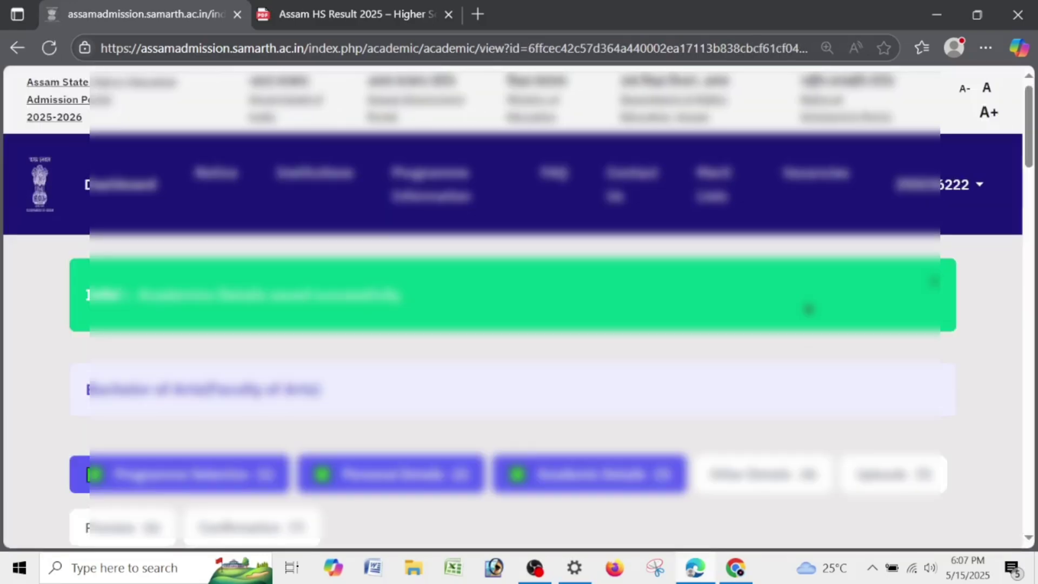
# Advance the second application through Other Details and Uploads, then review its full preview page
pyautogui.scroll(-20, 800, 308)
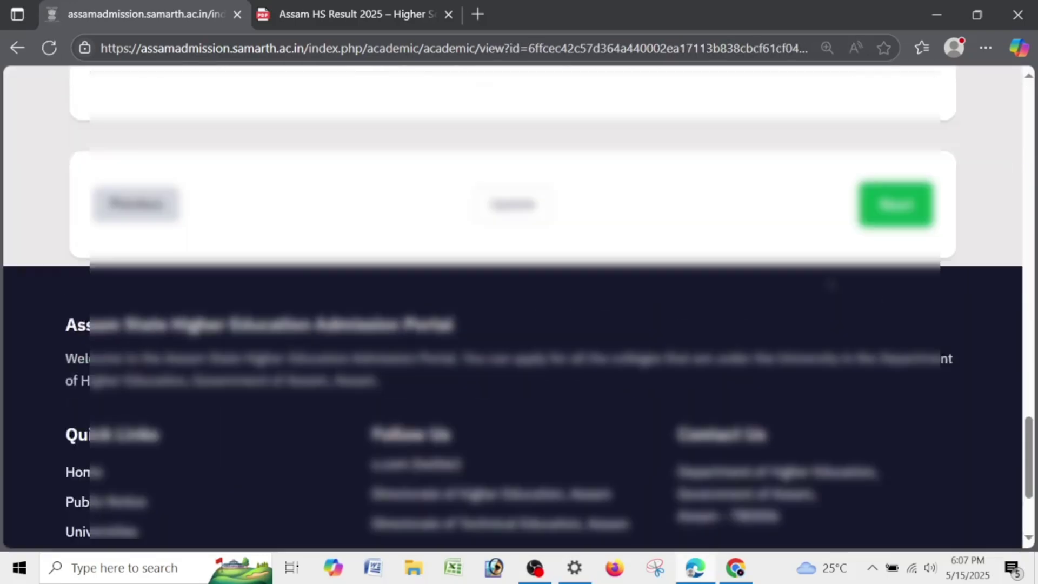
pyautogui.scroll(1, 866, 281)
pyautogui.click(866, 279)
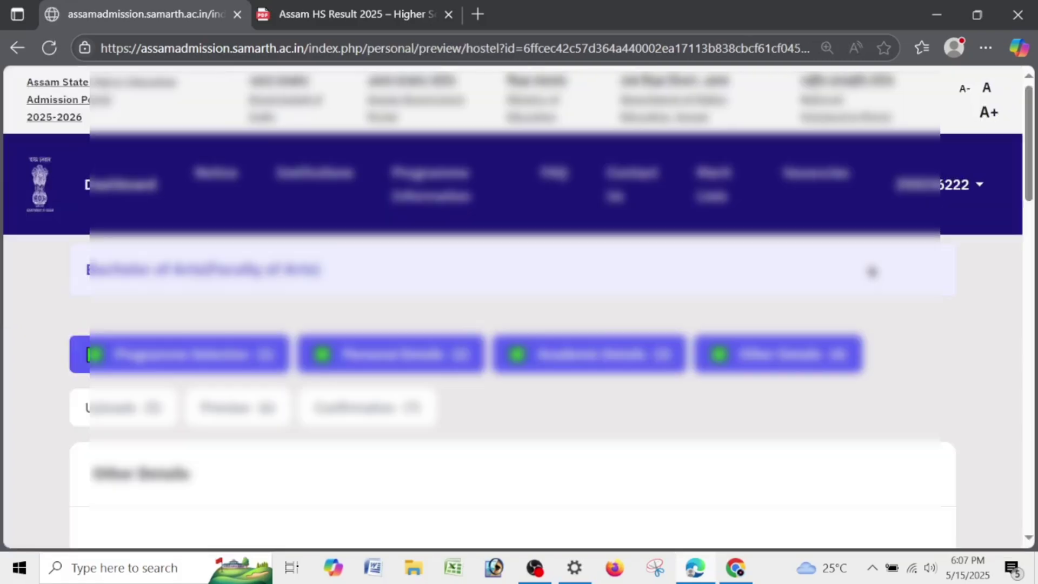
pyautogui.scroll(-5, 779, 287)
pyautogui.scroll(-10, 779, 287)
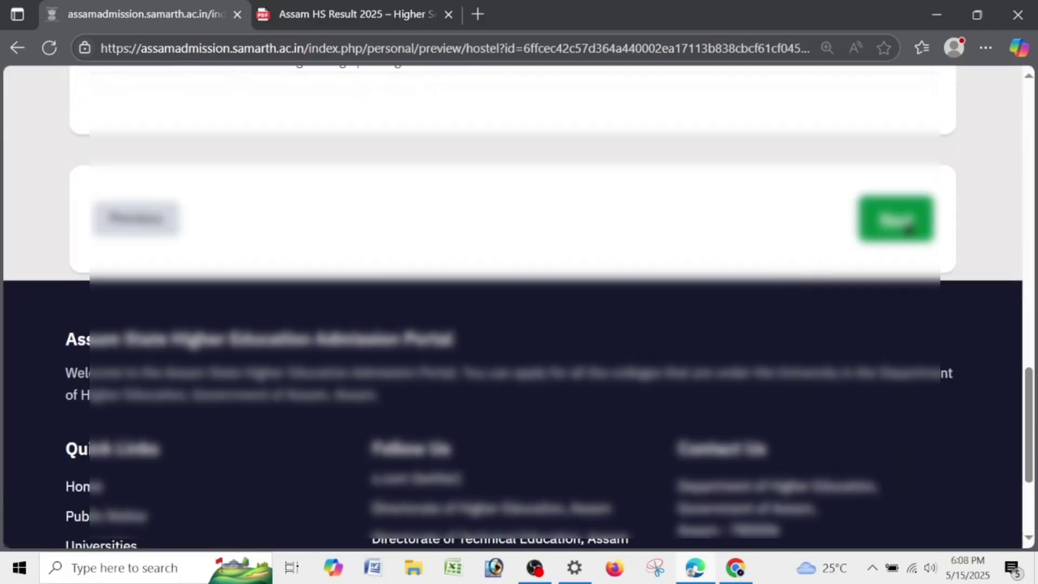
pyautogui.click(906, 225)
pyautogui.scroll(-10, 904, 234)
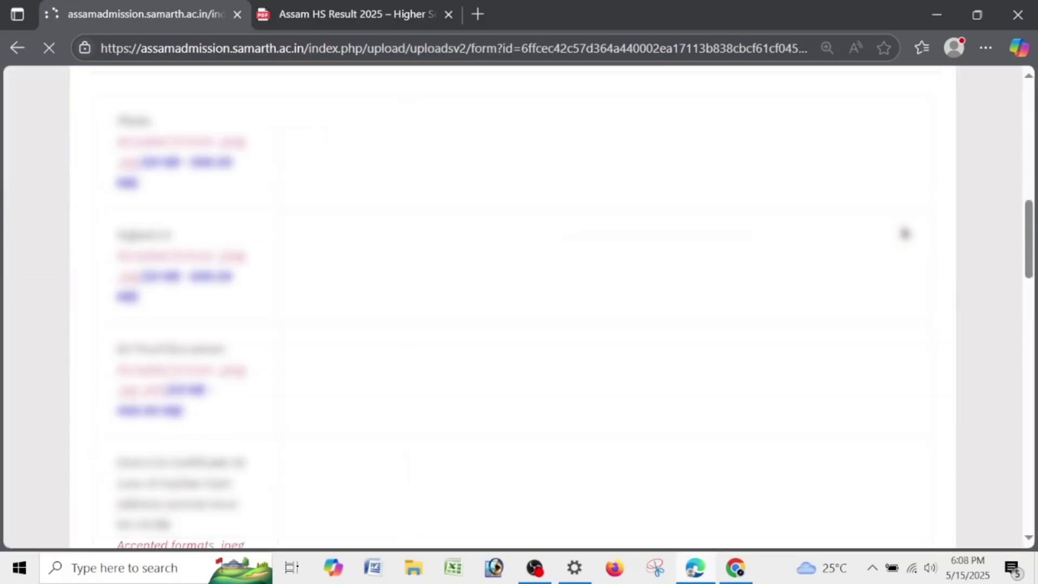
pyautogui.scroll(-10, 903, 234)
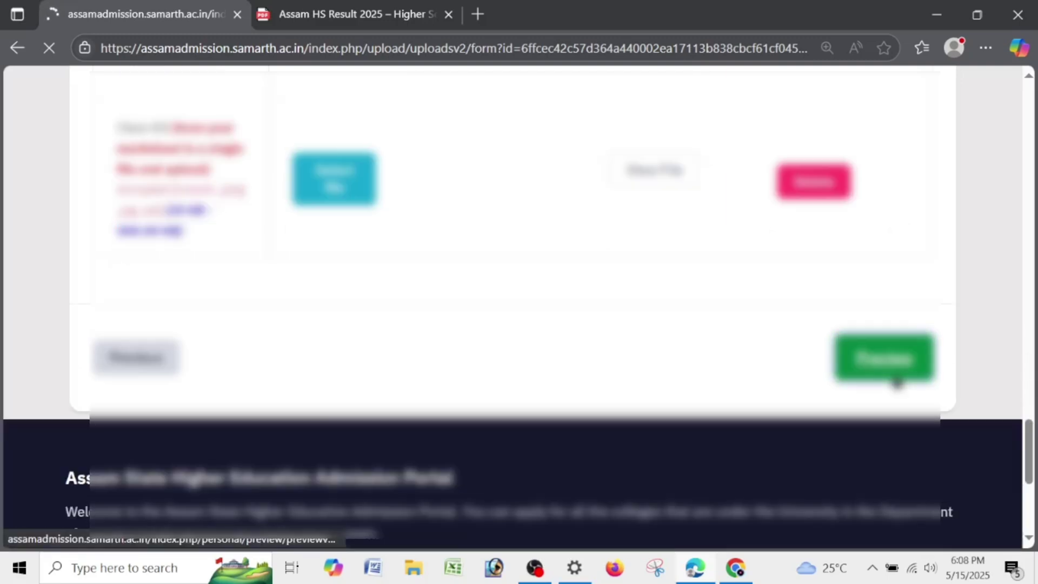
pyautogui.scroll(-10, 815, 361)
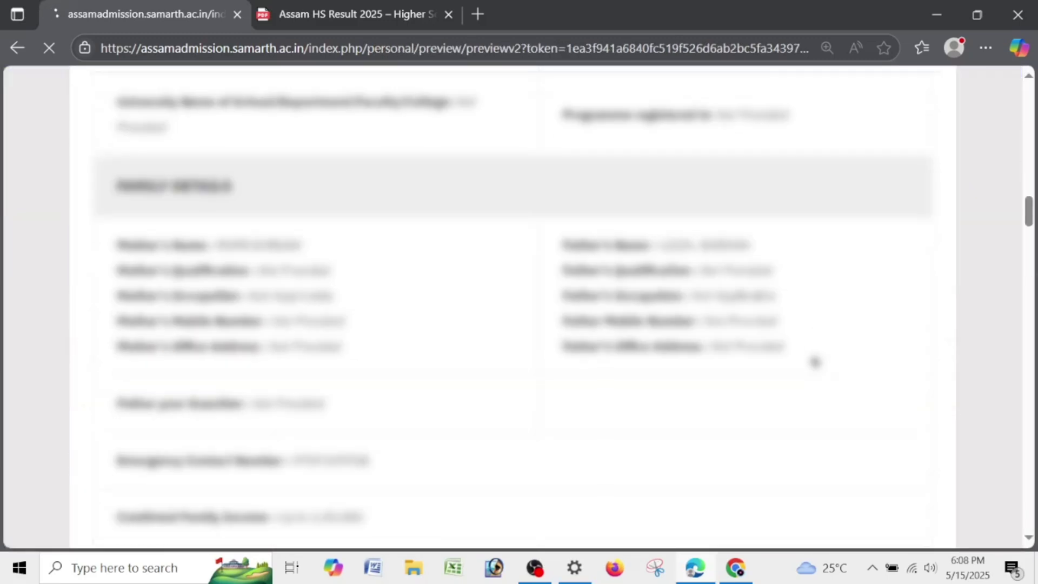
pyautogui.scroll(-20, 815, 361)
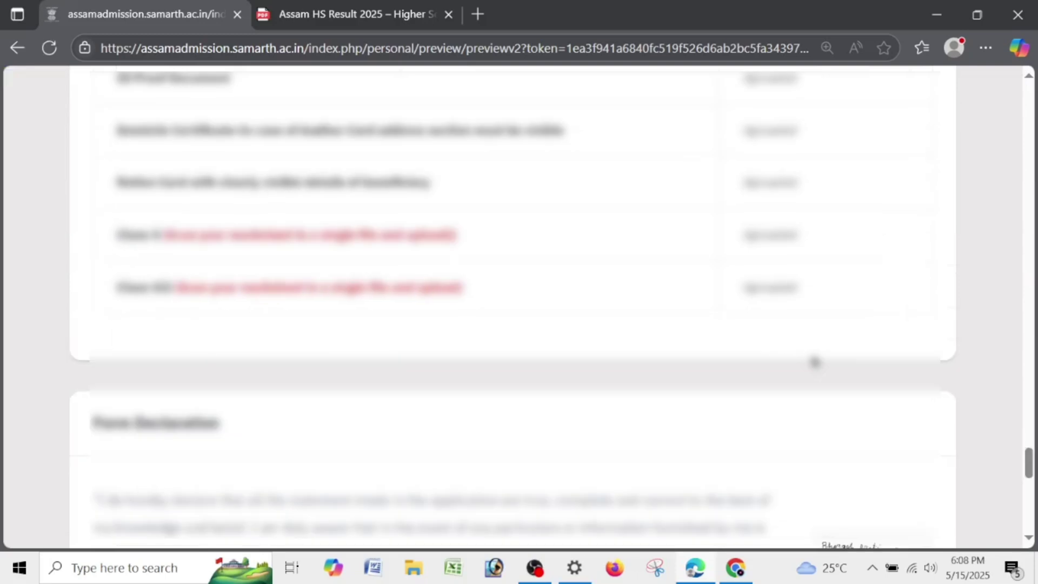
pyautogui.scroll(-10, 815, 361)
pyautogui.scroll(3, 806, 295)
# Submit the previewed second application to open its verification statements
pyautogui.click(763, 237)
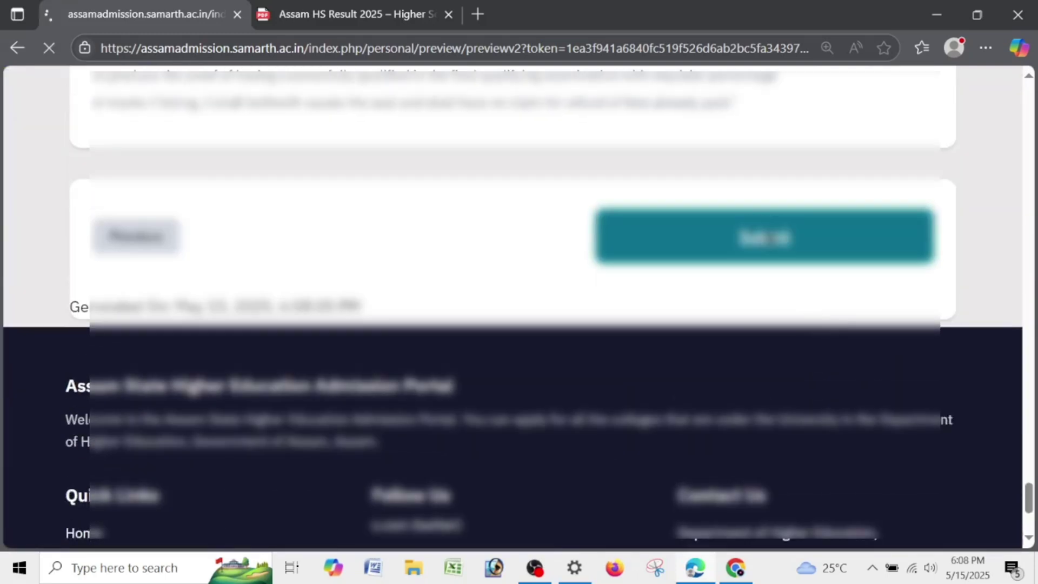
pyautogui.scroll(-6, 749, 293)
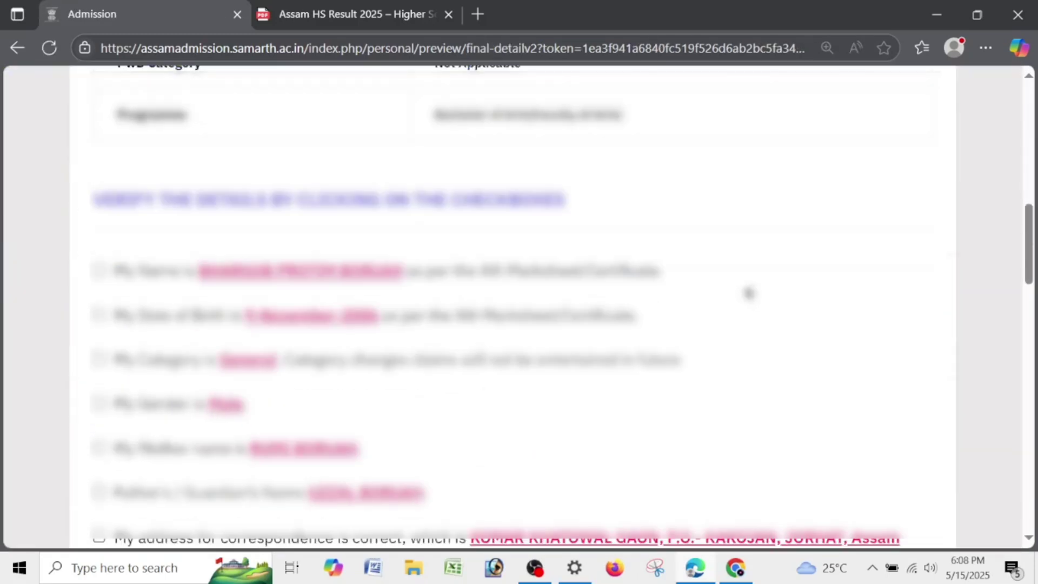
pyautogui.scroll(1, 677, 287)
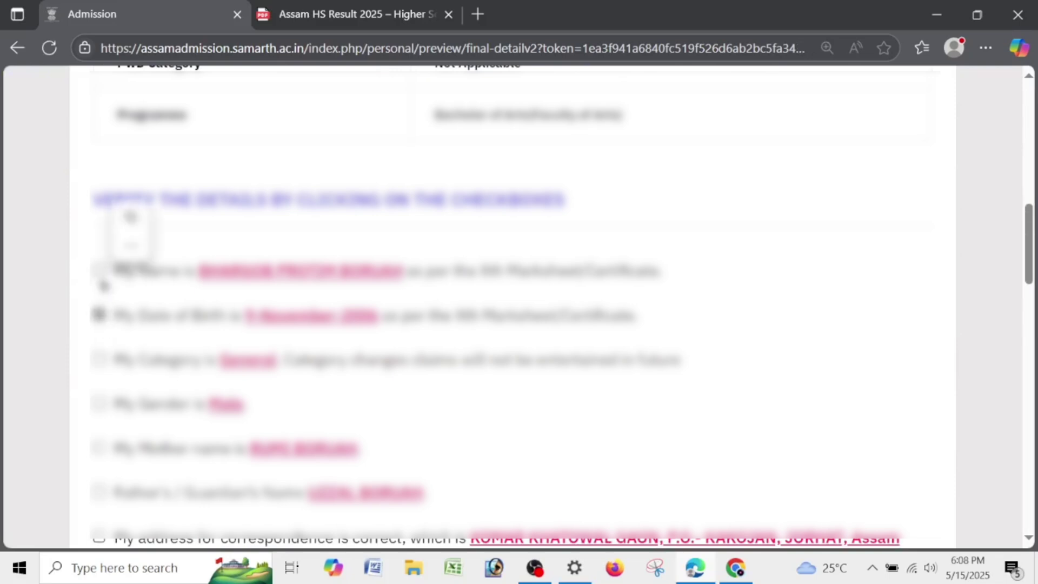
# Confirm the applicant's name and father's or guardian's name, and agree to having read the guidelines
pyautogui.click(99, 272)
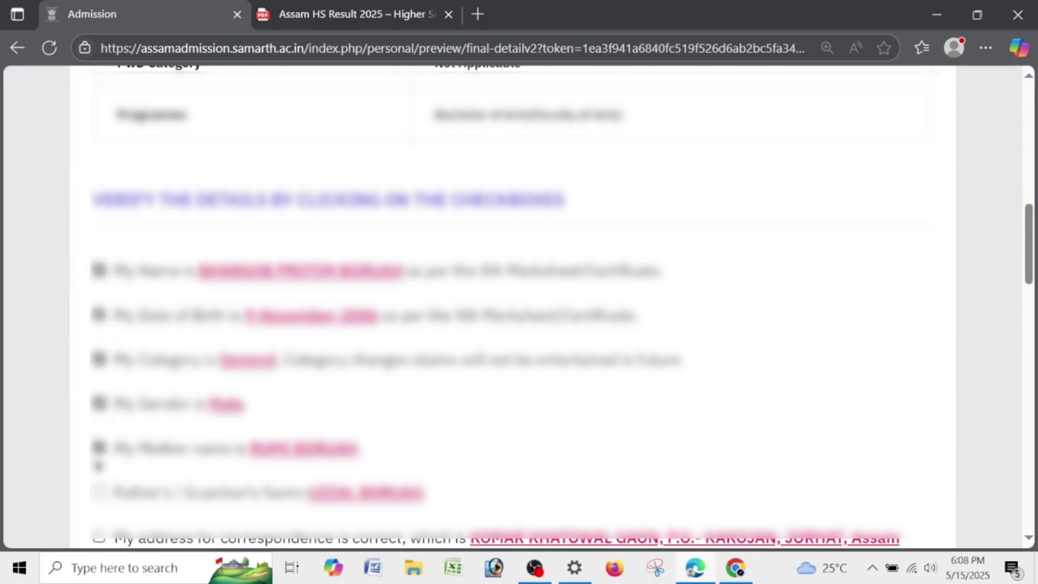
pyautogui.click(100, 493)
pyautogui.scroll(-4, 159, 265)
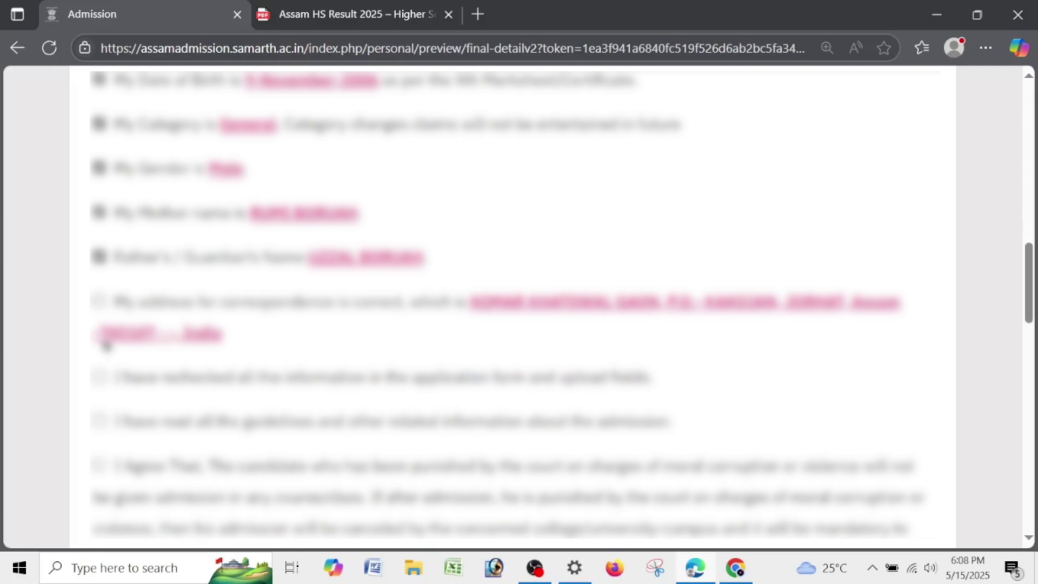
pyautogui.click(100, 421)
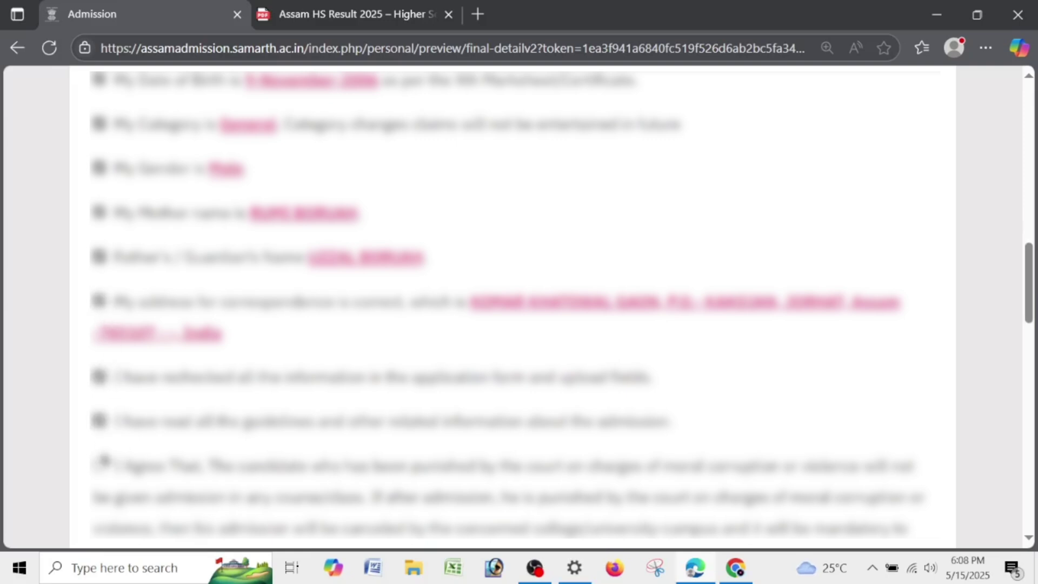
pyautogui.scroll(-4, 162, 368)
pyautogui.scroll(-4, 104, 320)
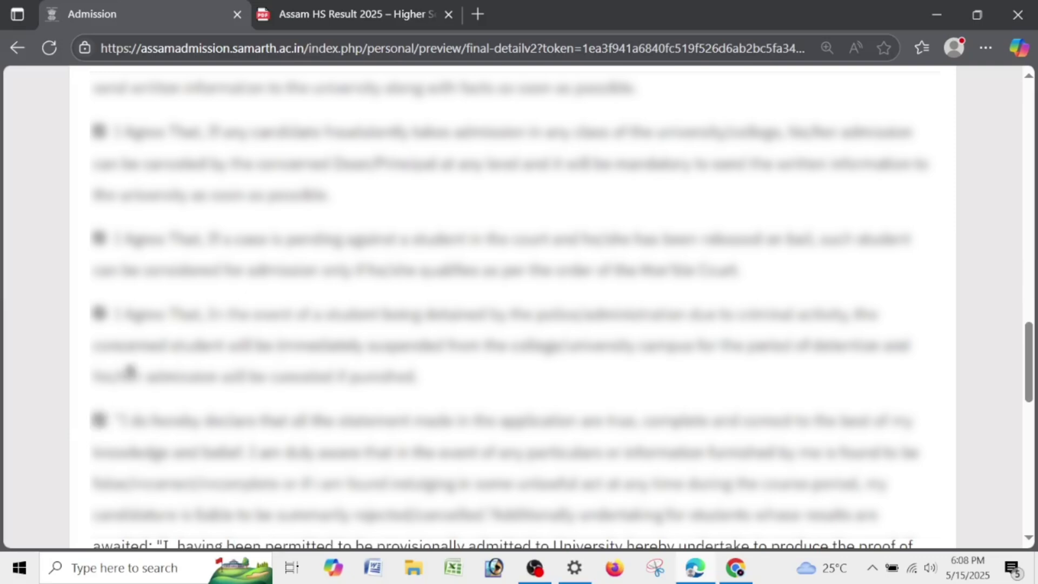
pyautogui.scroll(-7, 130, 372)
# Submit the verified second application, then start a new Apply in College/University application
pyautogui.click(828, 309)
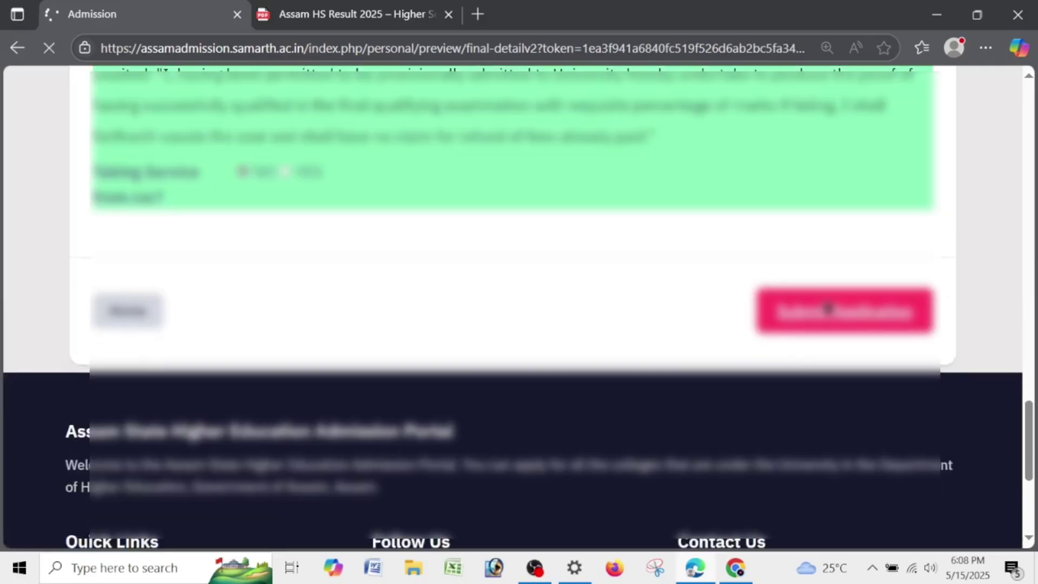
pyautogui.scroll(-15, 824, 308)
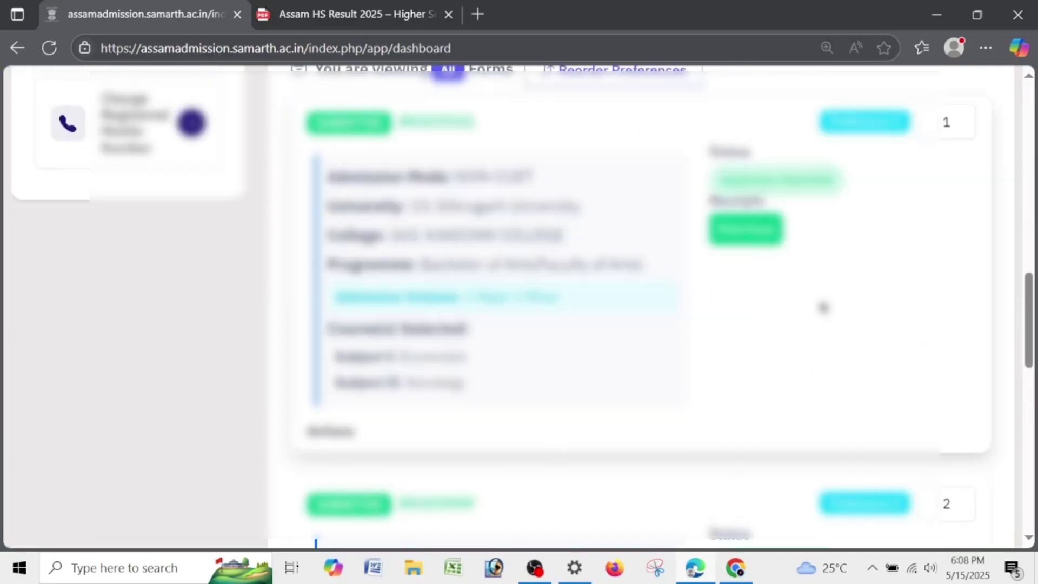
pyautogui.scroll(-2, 823, 307)
pyautogui.scroll(10, 822, 308)
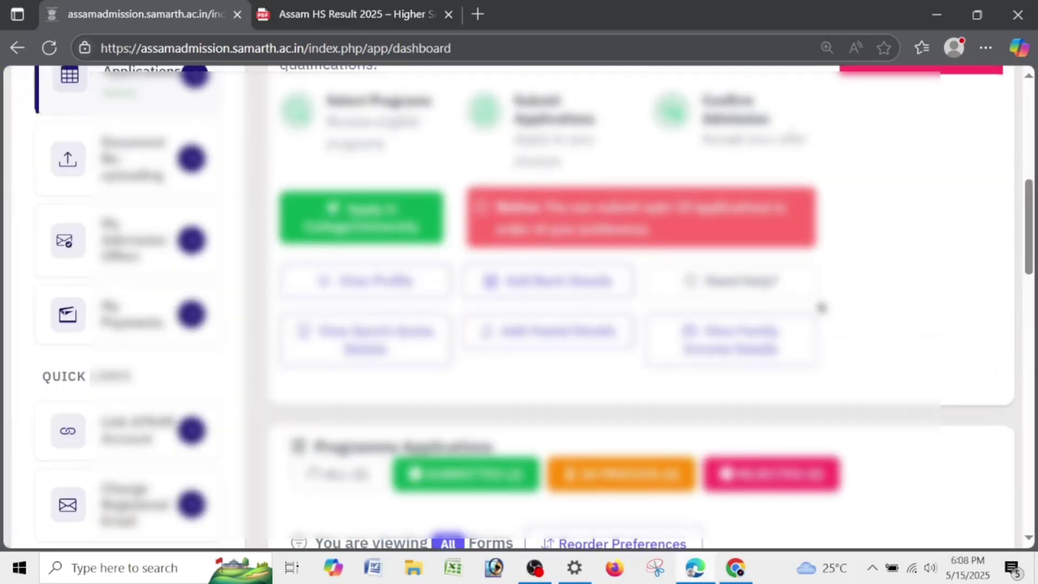
pyautogui.click(351, 225)
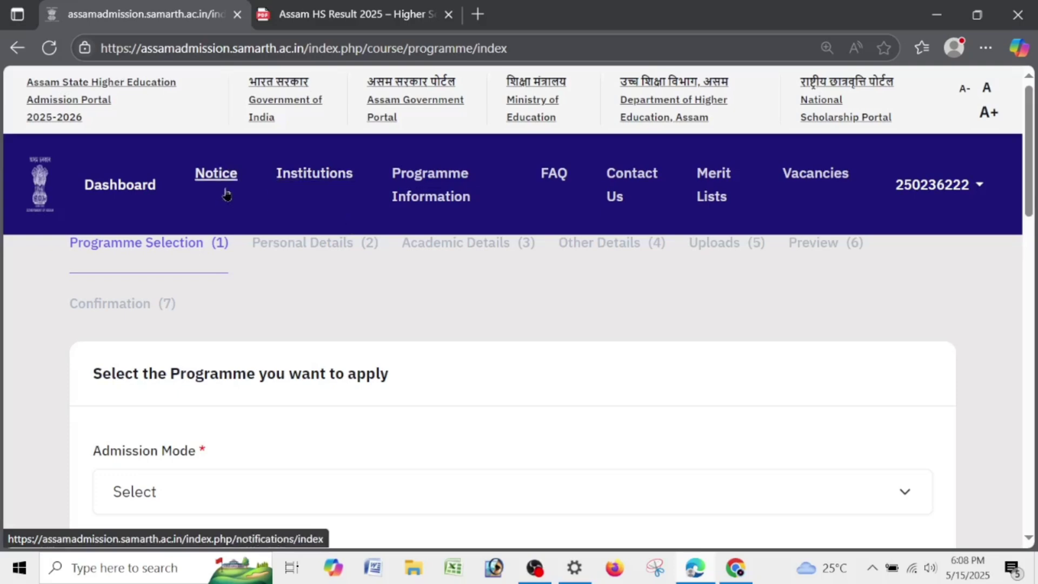
# Choose NON-CUET admission mode, Dibrugarh University and Jorhat Kendriya Mahavidyalaya as the college
pyautogui.scroll(-4, 217, 201)
pyautogui.click(211, 254)
pyautogui.click(209, 322)
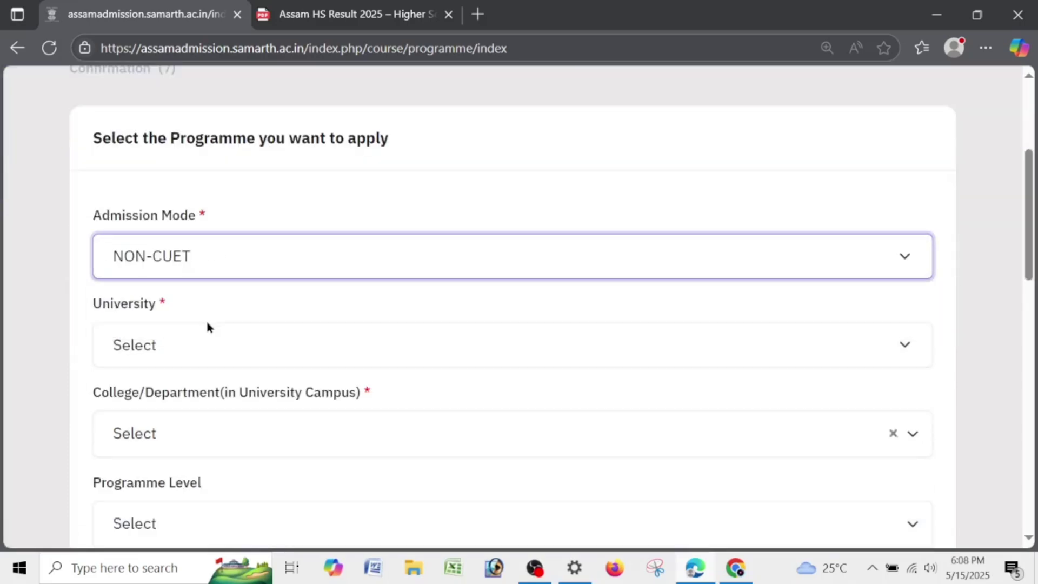
pyautogui.click(209, 331)
pyautogui.write('dib')
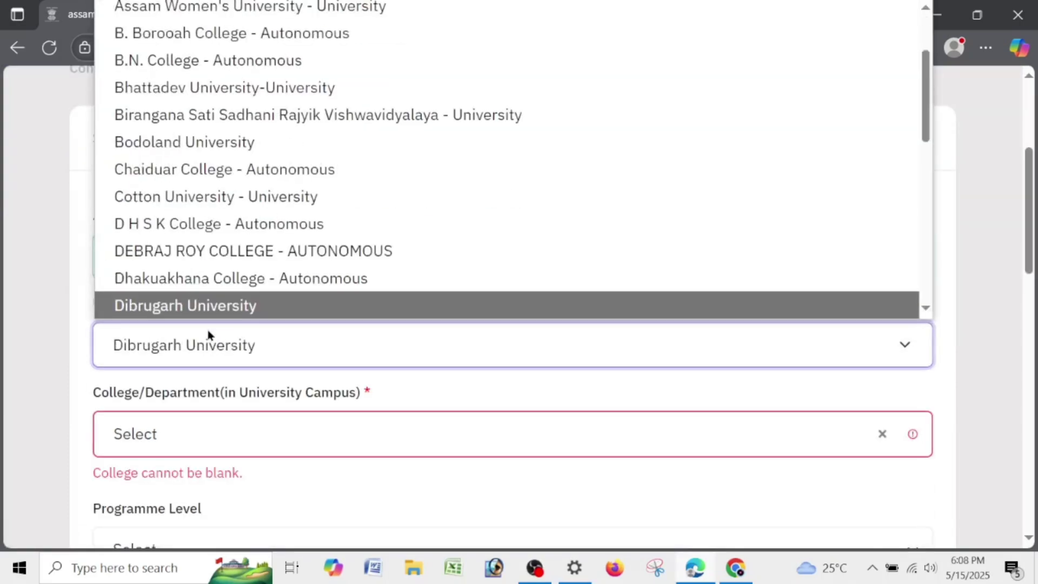
pyautogui.scroll(-1, 220, 297)
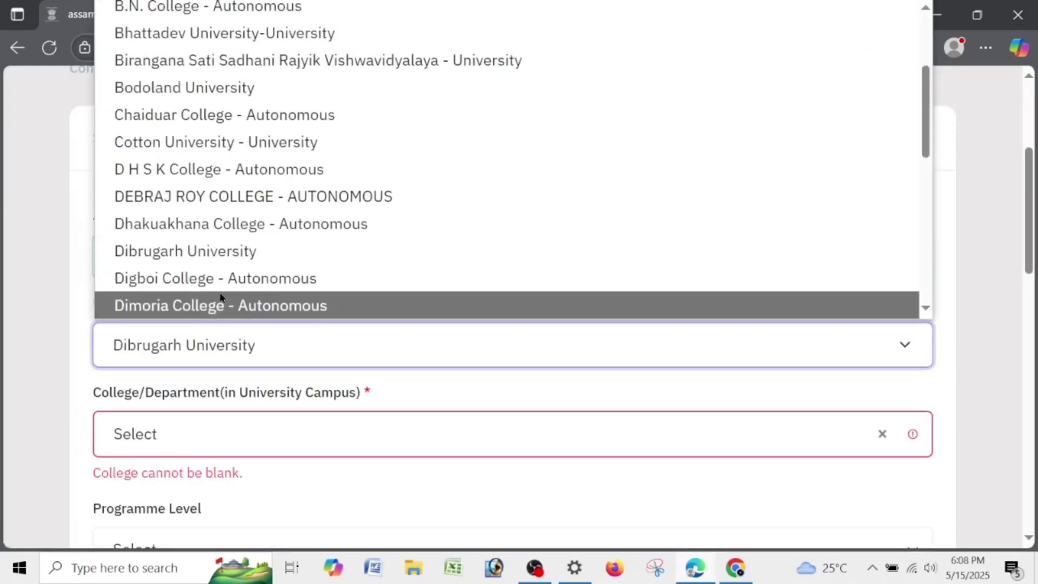
pyautogui.click(216, 251)
pyautogui.scroll(-4, 238, 329)
pyautogui.click(198, 200)
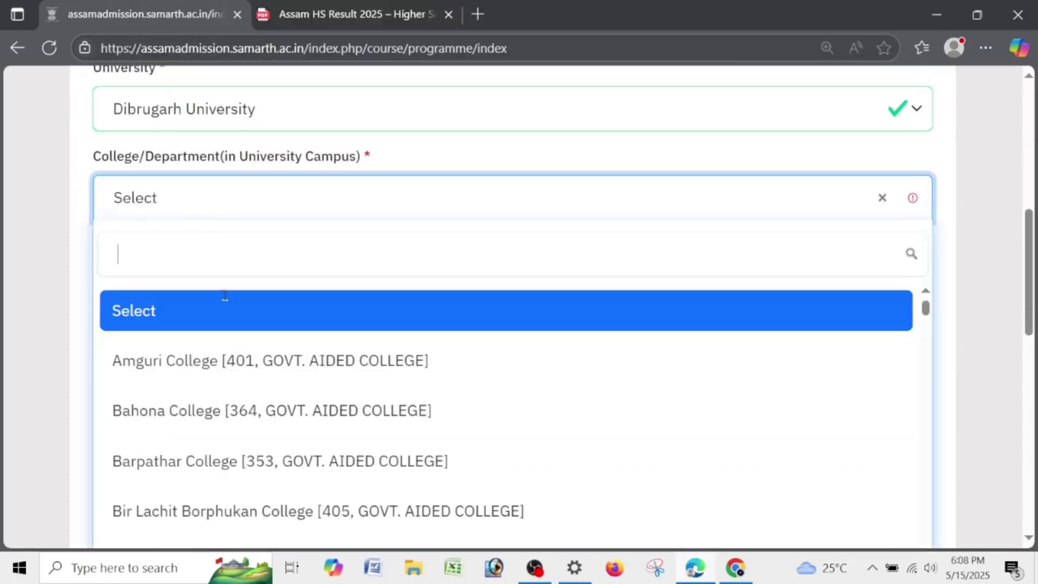
pyautogui.write('JO')
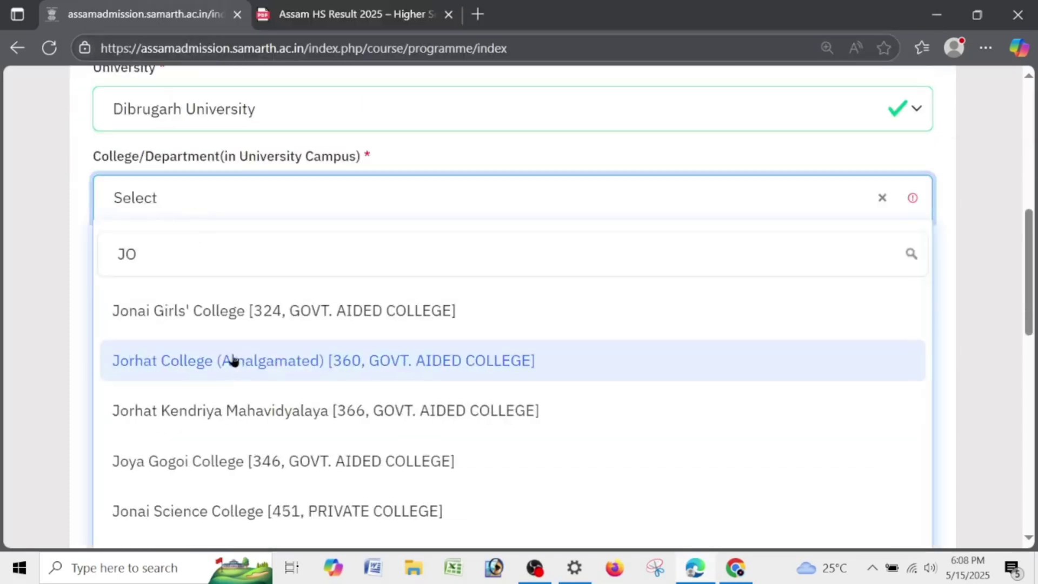
pyautogui.write('R')
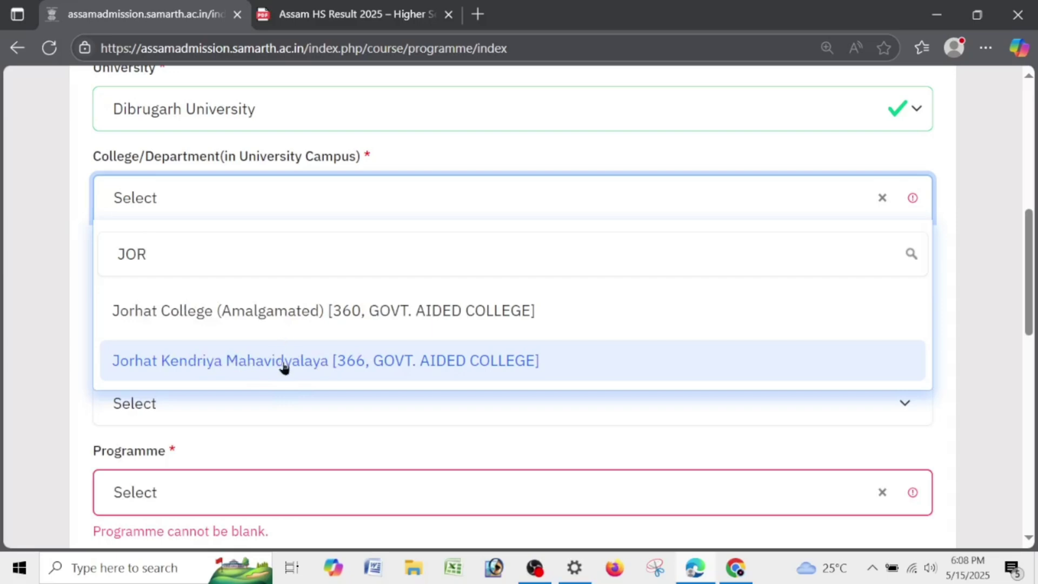
pyautogui.click(284, 366)
# Select BACHELOR level, NEP-STREAM scheme and Bachelor of Arts, accept the admission policies and proceed
pyautogui.click(253, 292)
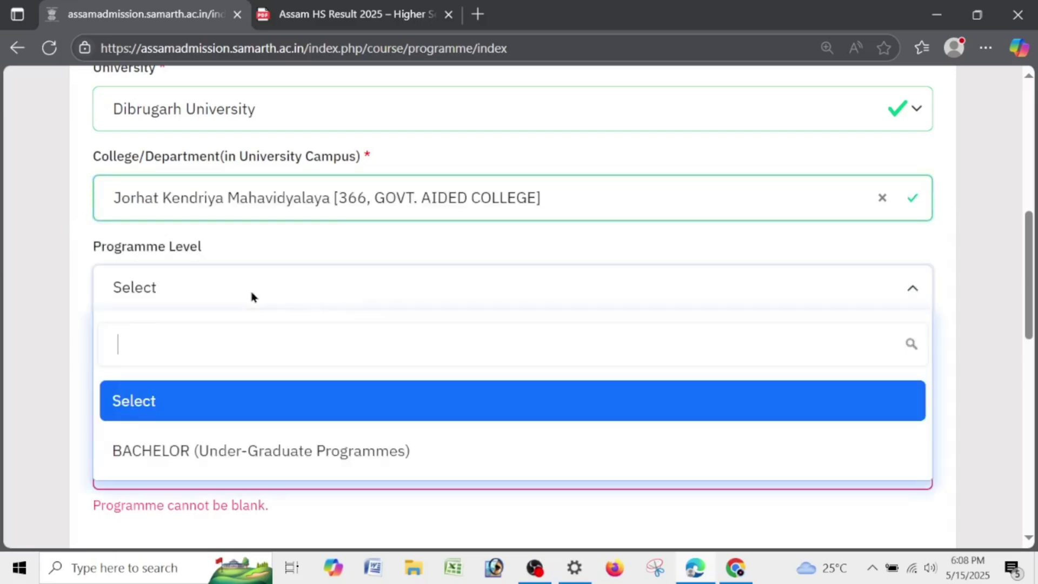
pyautogui.click(242, 456)
pyautogui.click(219, 394)
pyautogui.click(219, 449)
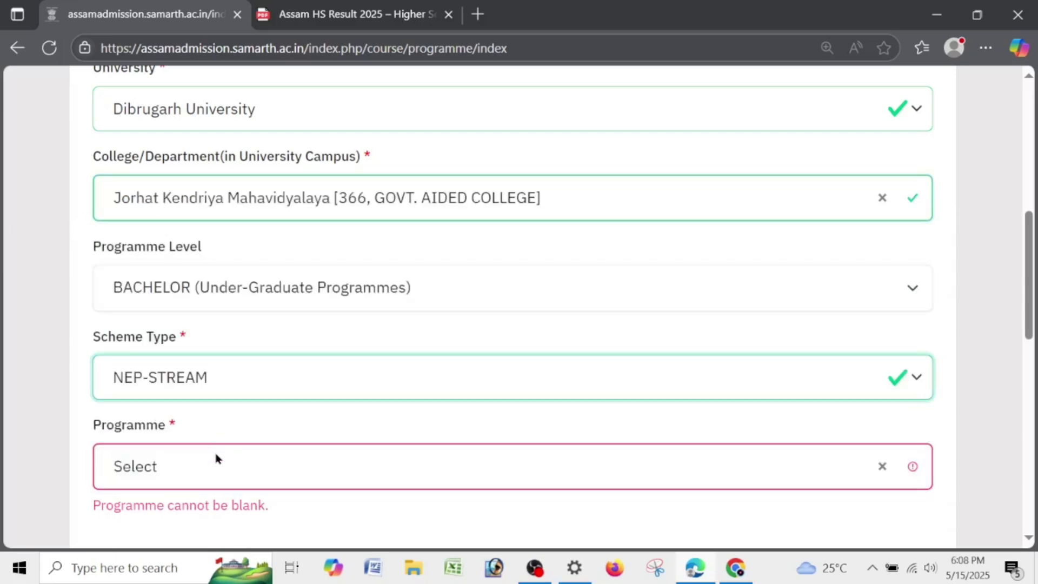
pyautogui.click(216, 460)
pyautogui.click(229, 374)
pyautogui.scroll(-4, 316, 351)
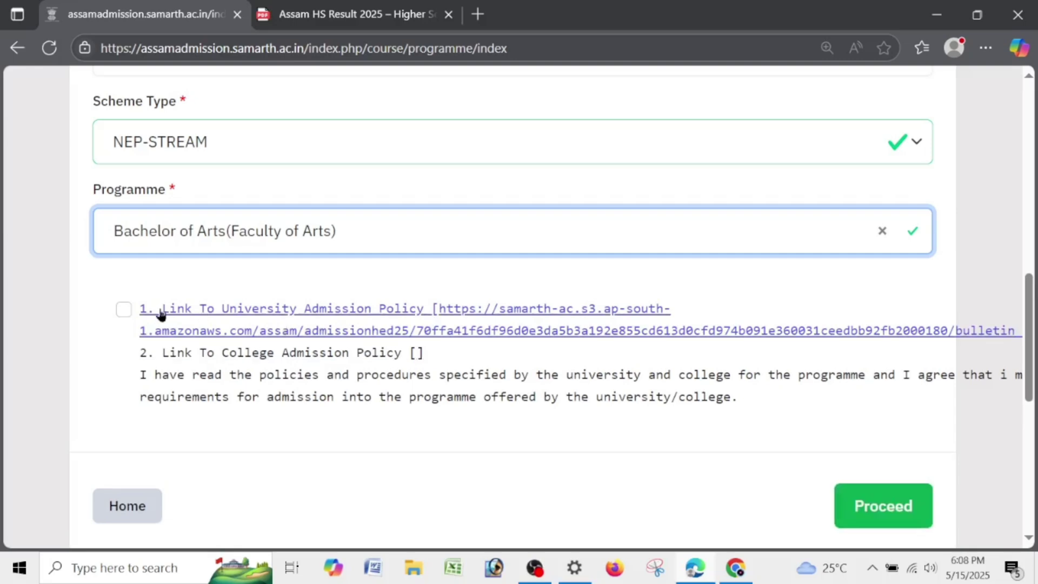
pyautogui.click(123, 309)
pyautogui.scroll(4, 206, 340)
pyautogui.scroll(-4, 464, 342)
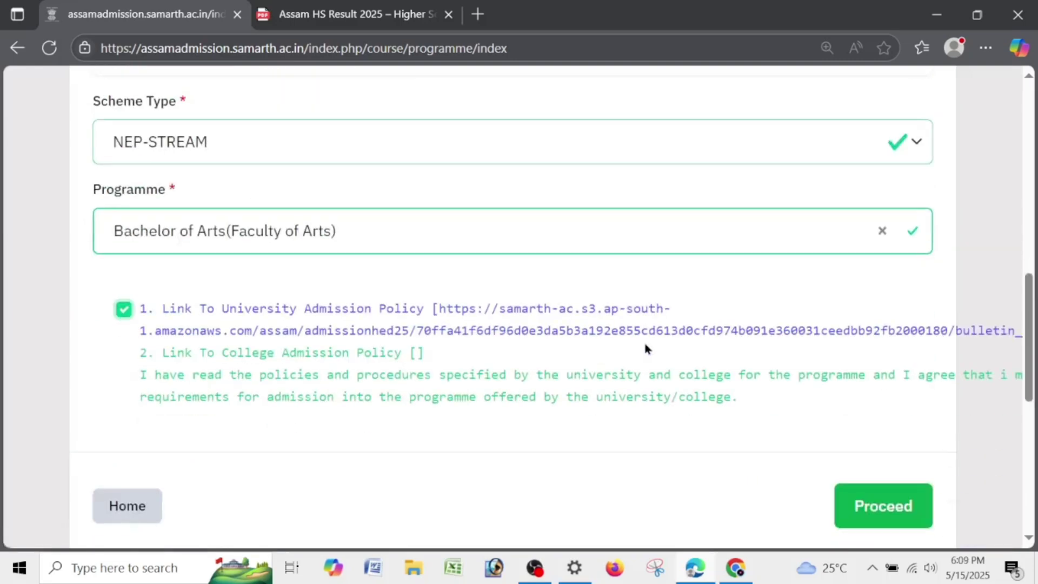
pyautogui.click(881, 518)
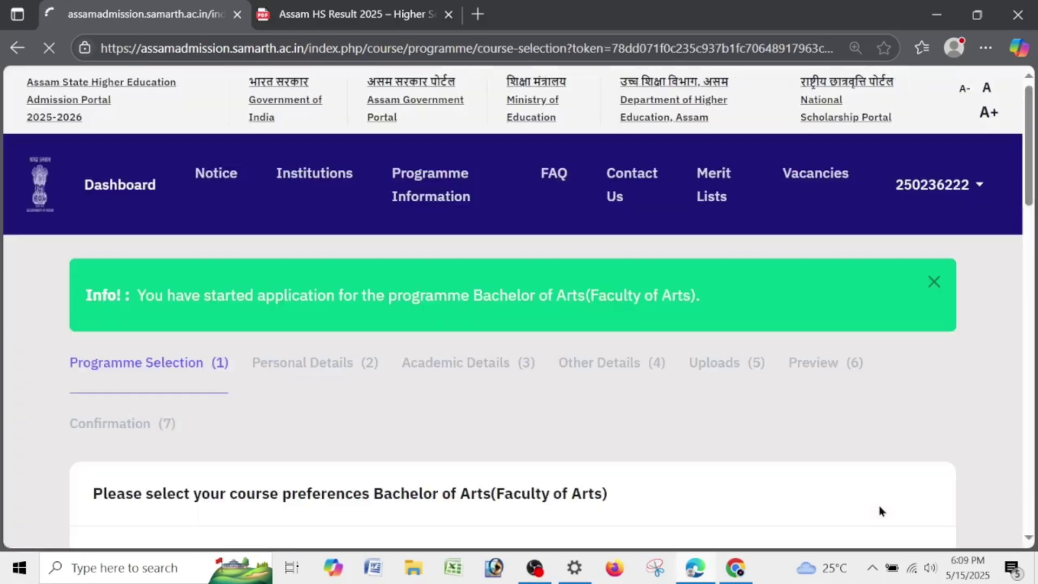
# Set Subject I's group to Discipline Group with Economics as the subject
pyautogui.scroll(-4, 634, 395)
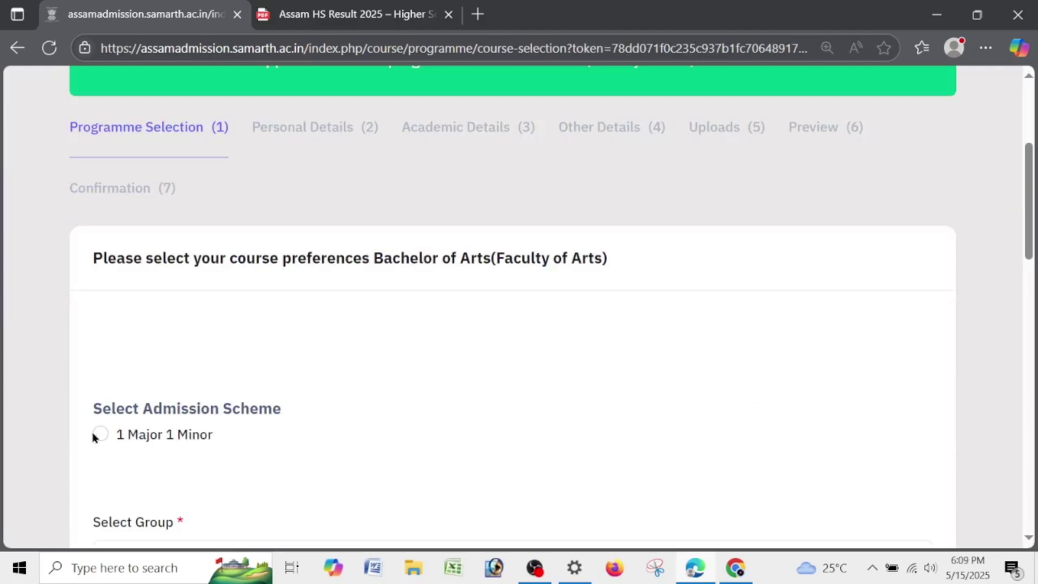
pyautogui.scroll(-4, 291, 355)
pyautogui.click(167, 321)
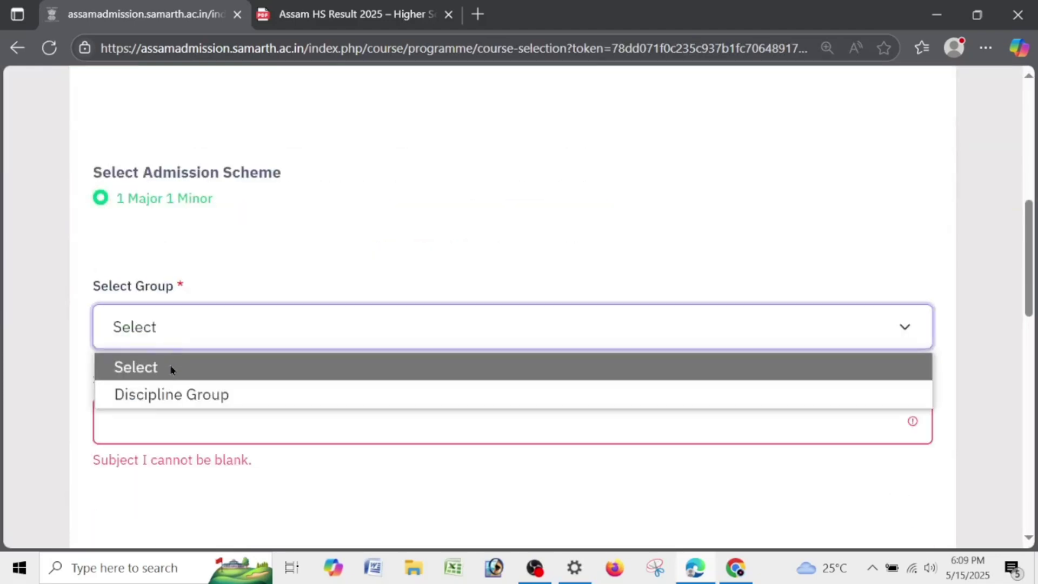
pyautogui.click(171, 397)
pyautogui.scroll(-4, 179, 368)
pyautogui.click(172, 188)
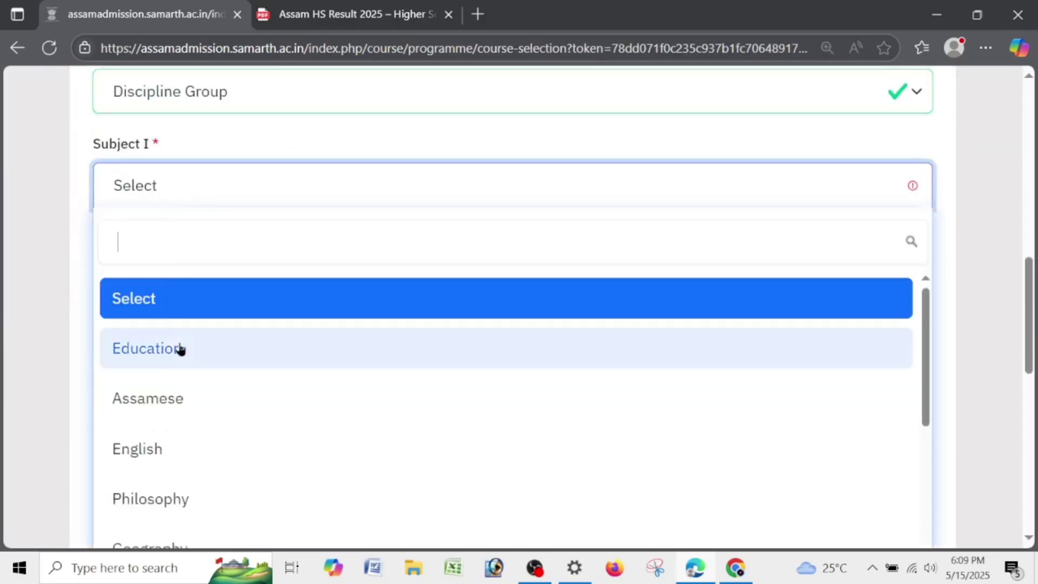
pyautogui.write('ECO')
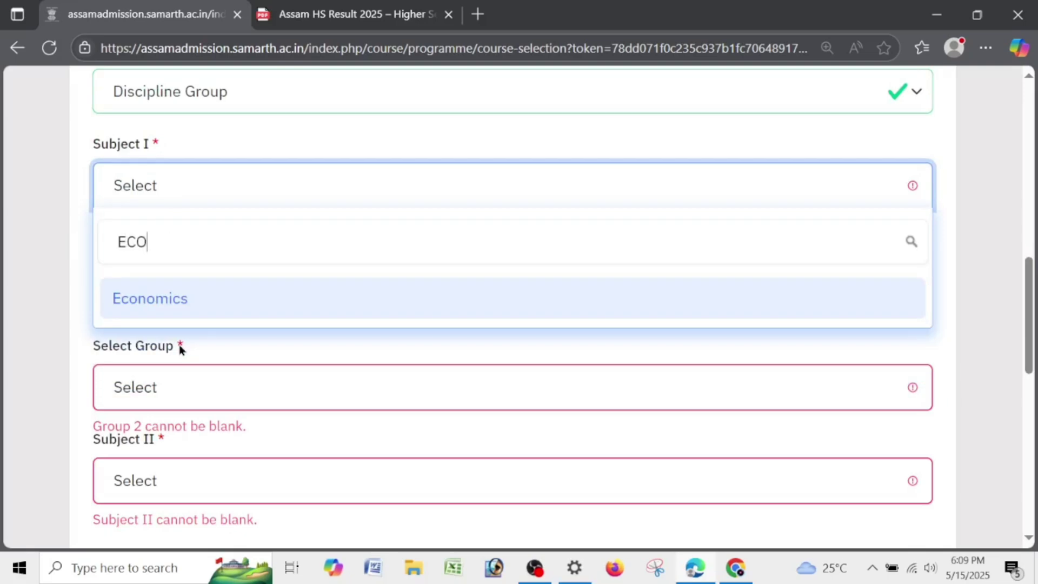
pyautogui.click(207, 318)
# Set Subject II's group to Discipline Group with Sociology, then save the course selection
pyautogui.click(184, 379)
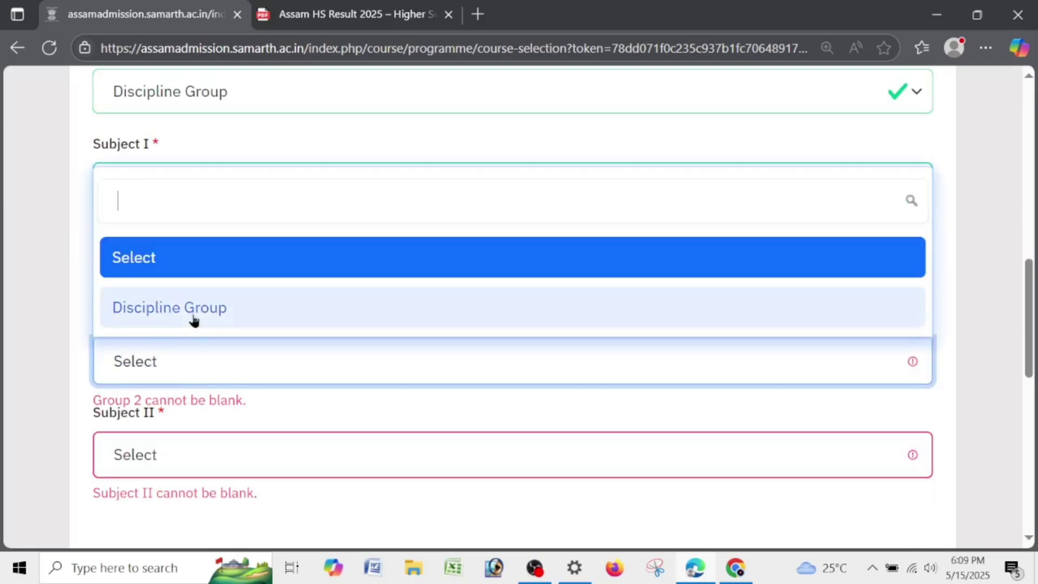
pyautogui.click(192, 319)
pyautogui.scroll(-4, 192, 323)
pyautogui.click(186, 209)
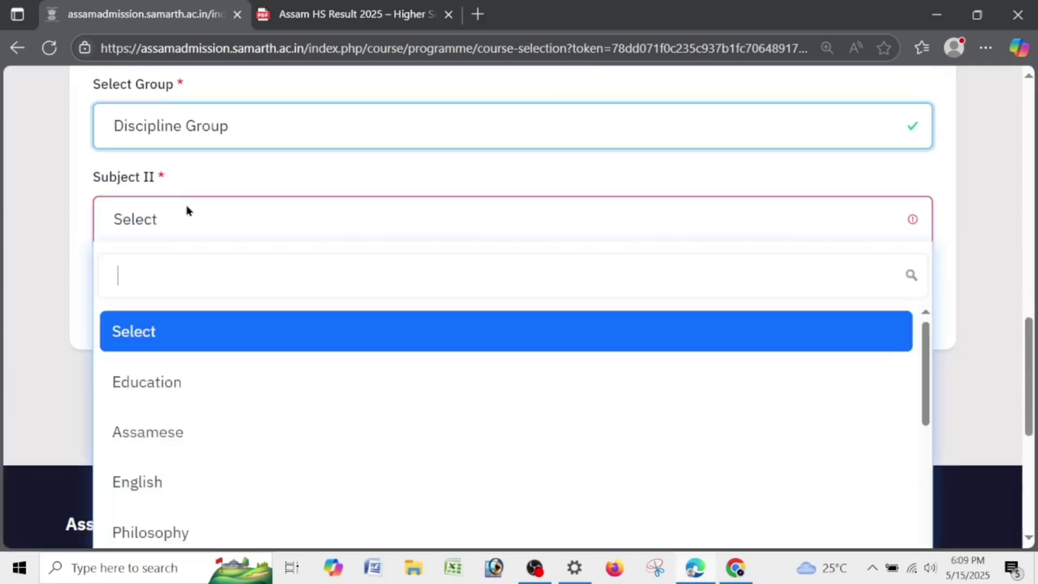
pyautogui.write('SO')
pyautogui.click(201, 384)
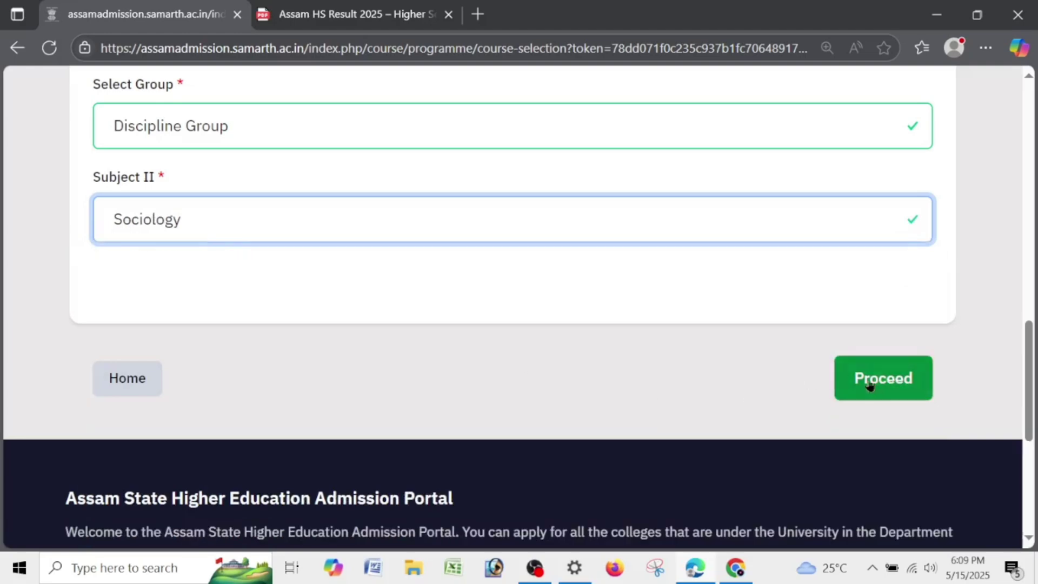
pyautogui.click(876, 384)
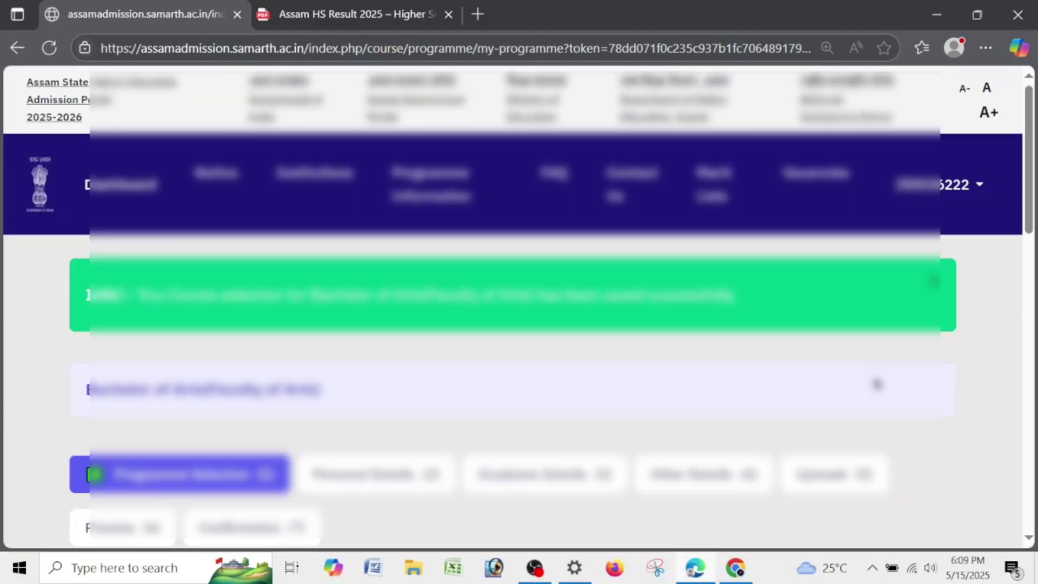
# Move past the programme summary, tick the marks-verified checkbox and save the academic details
pyautogui.scroll(-7, 877, 384)
pyautogui.click(898, 511)
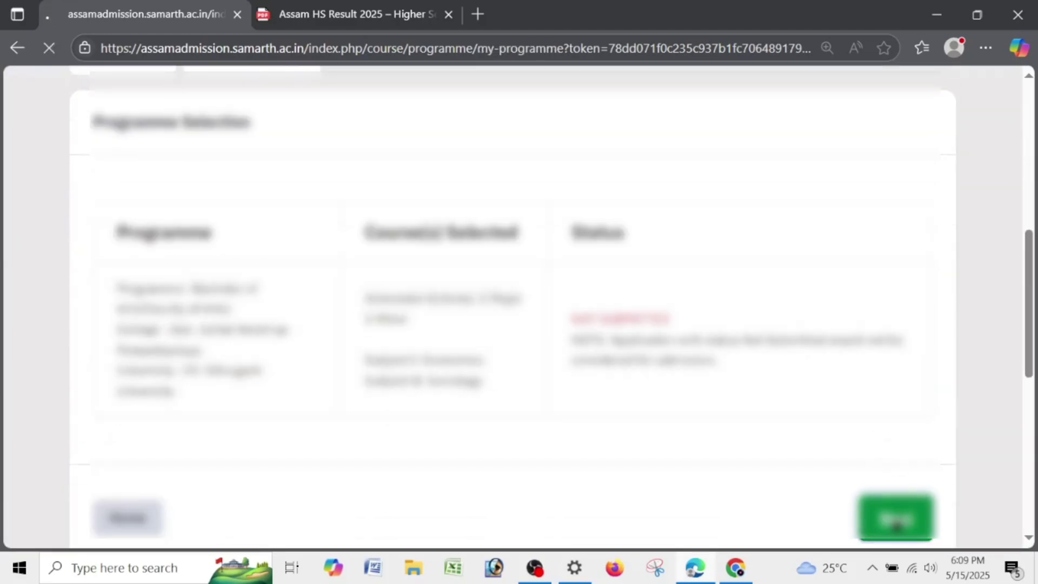
pyautogui.scroll(-6, 741, 396)
pyautogui.scroll(-15, 741, 396)
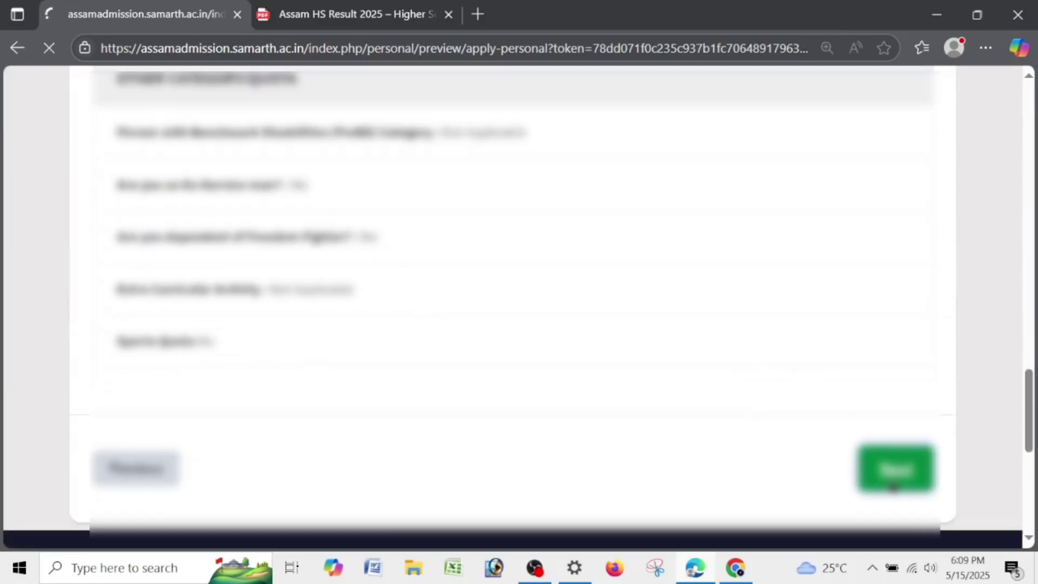
pyautogui.scroll(-15, 744, 388)
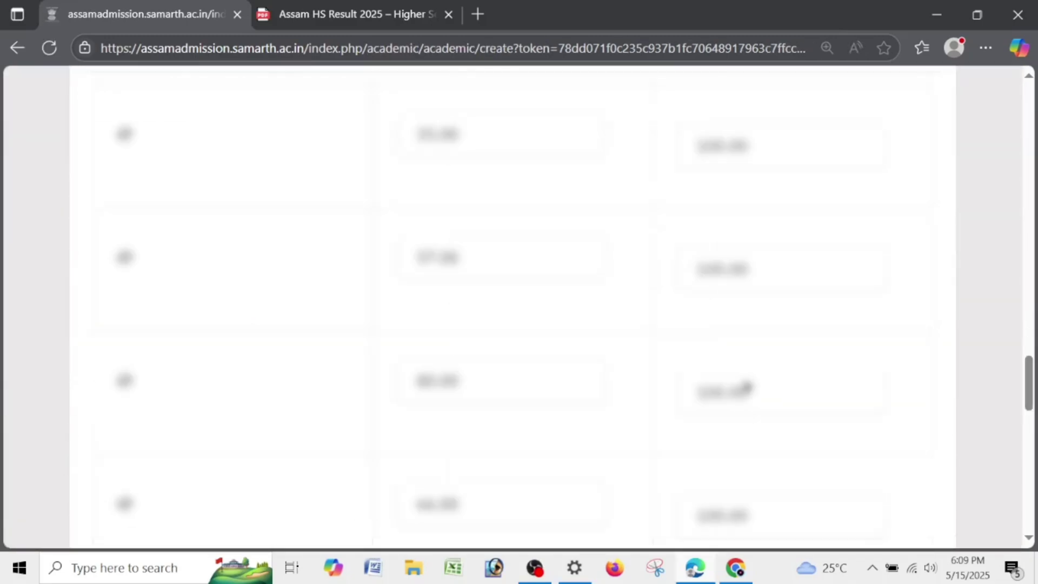
pyautogui.scroll(-10, 746, 387)
pyautogui.click(108, 203)
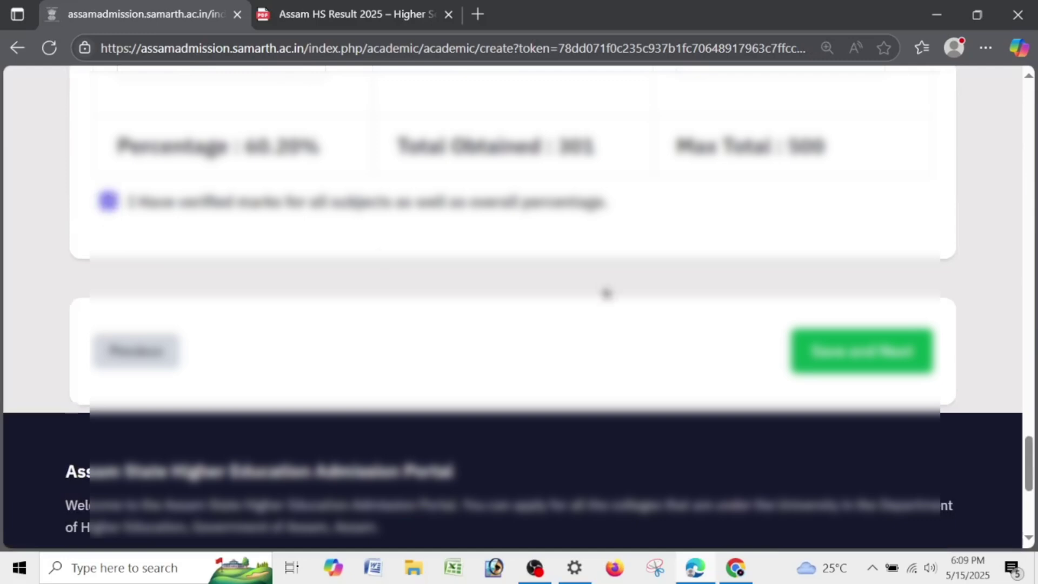
pyautogui.click(887, 374)
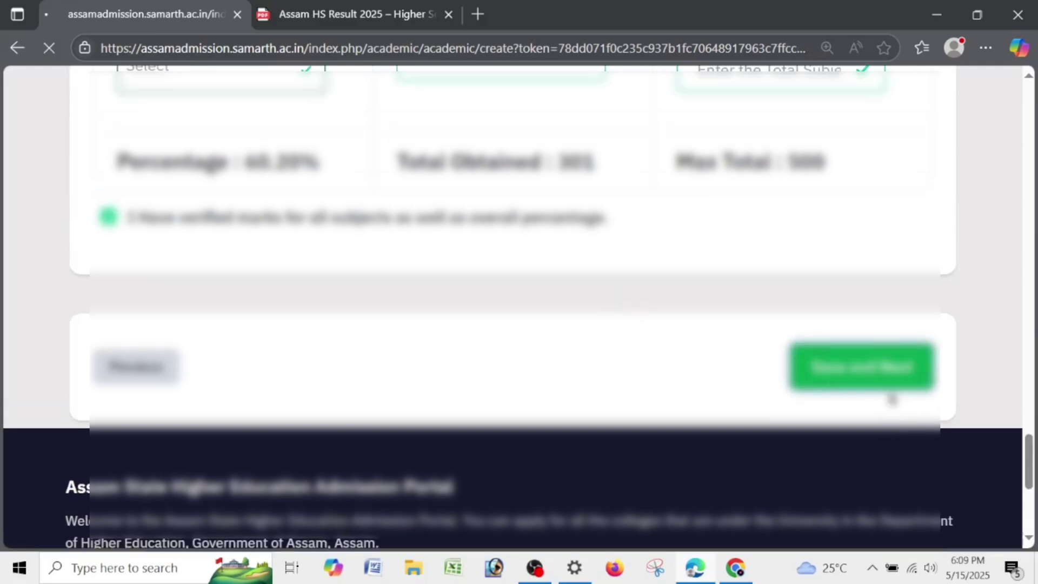
# Continue past academic and hostel details through the document uploads page
pyautogui.scroll(-15, 701, 310)
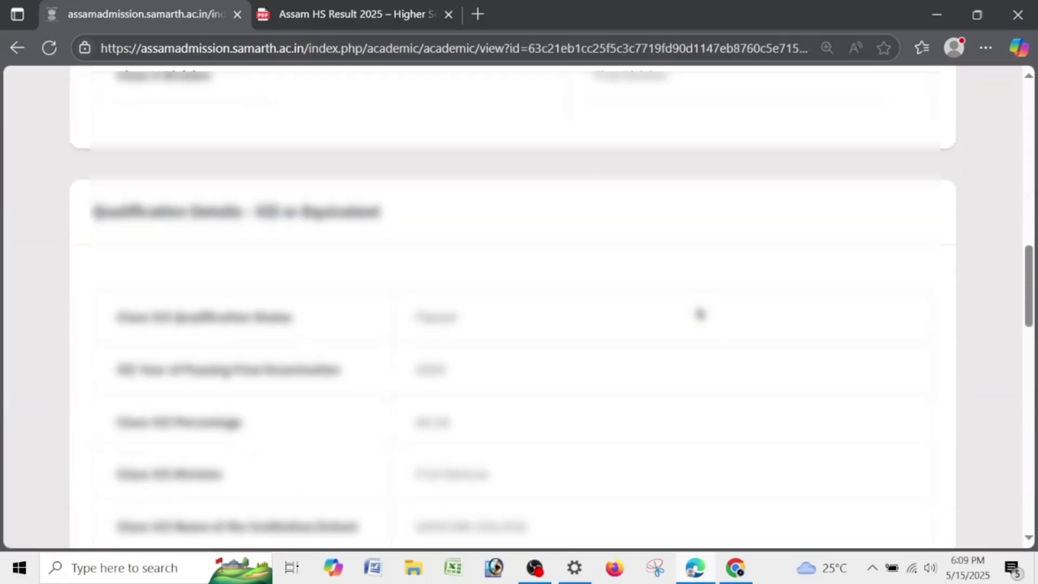
pyautogui.scroll(-5, 699, 312)
pyautogui.click(895, 271)
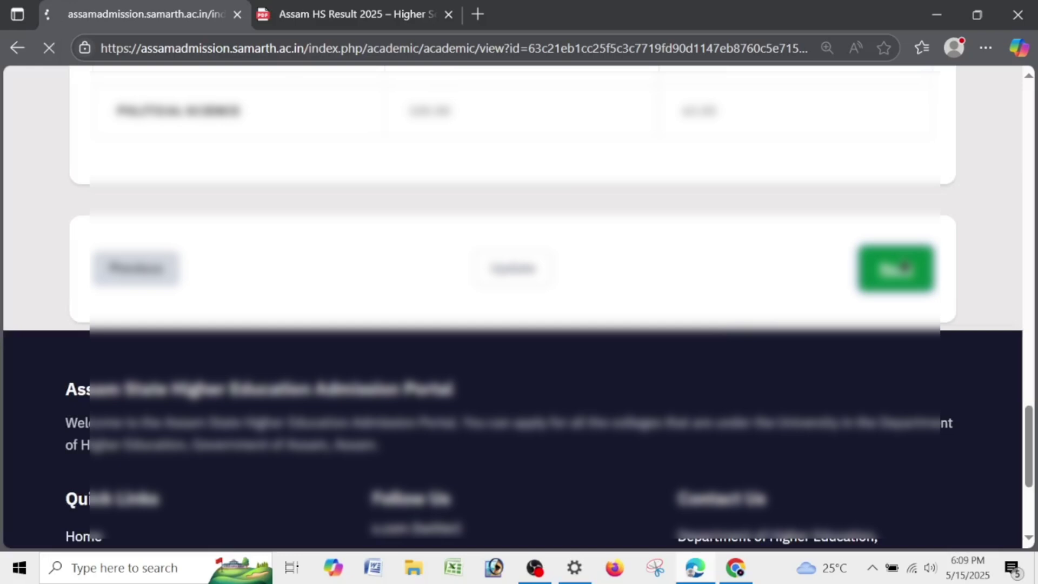
pyautogui.scroll(-15, 660, 309)
pyautogui.scroll(4, 712, 308)
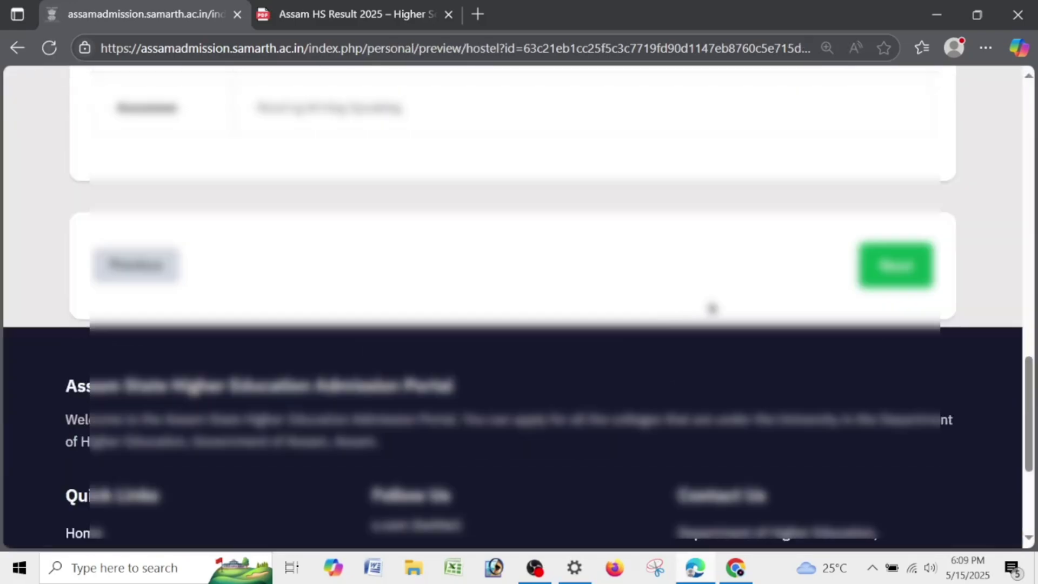
pyautogui.click(890, 288)
pyautogui.scroll(-8, 730, 310)
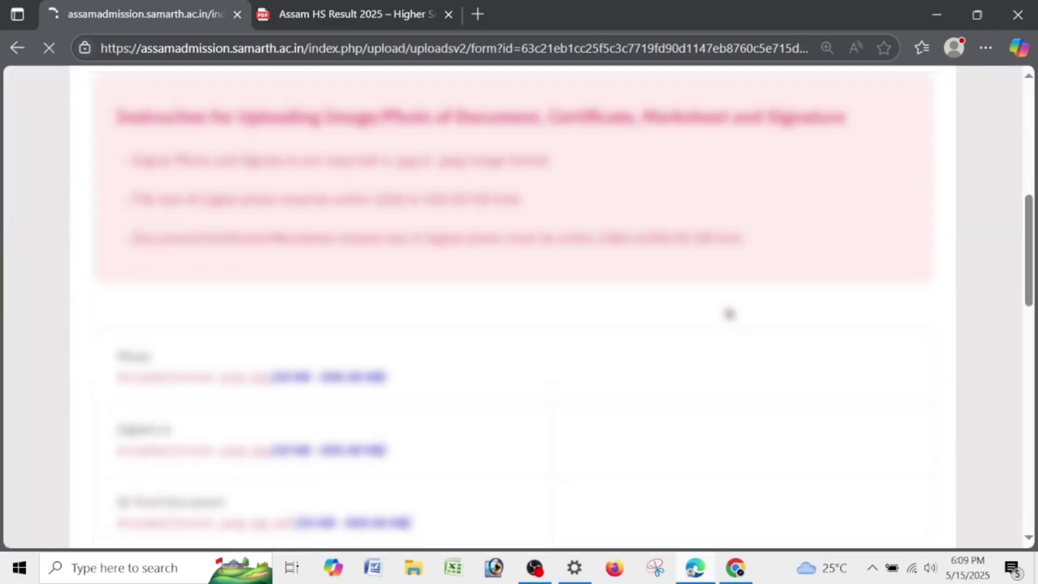
pyautogui.scroll(-8, 715, 312)
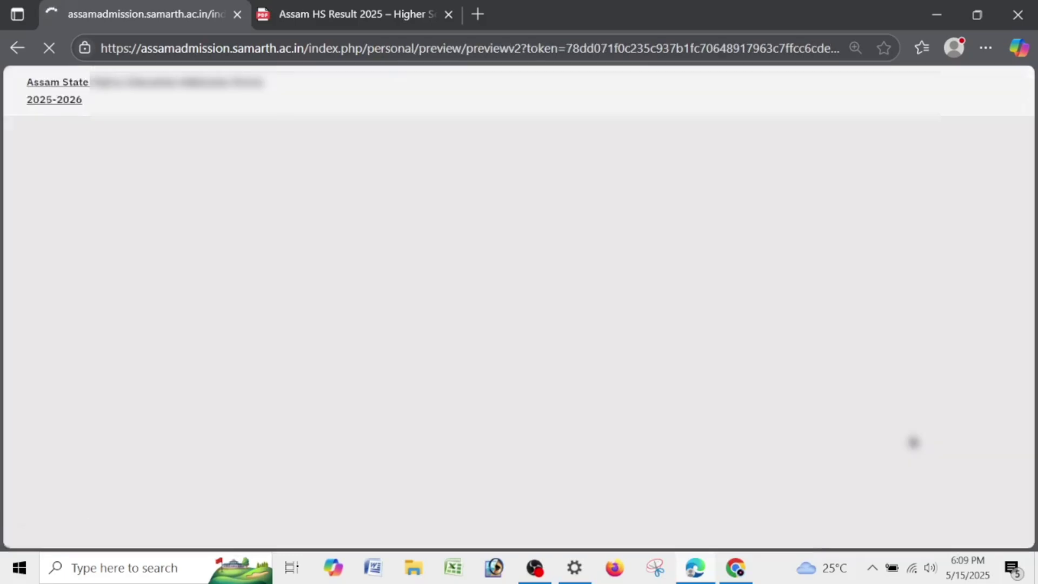
# Review the third application's preview to the bottom and submit it for final verification
pyautogui.scroll(-5, 785, 418)
pyautogui.scroll(-15, 786, 418)
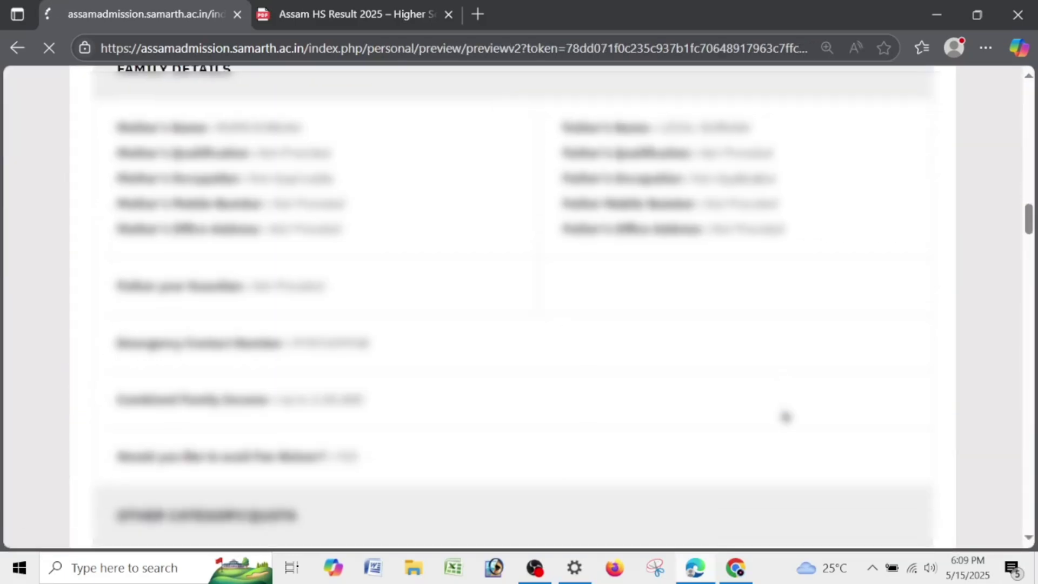
pyautogui.scroll(-15, 785, 418)
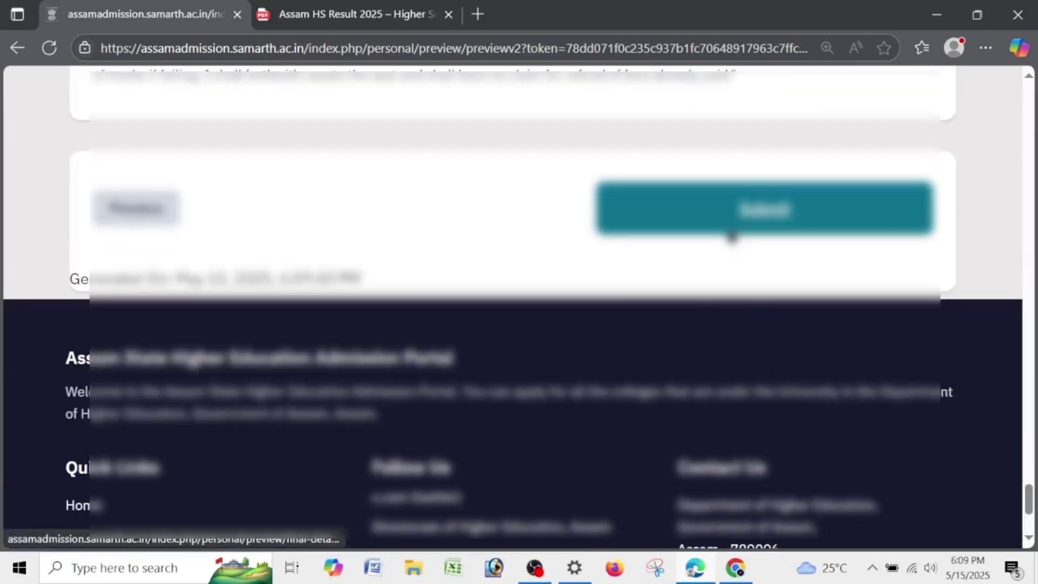
pyautogui.click(735, 235)
# Tick the gender declaration on the Verify Details page
pyautogui.scroll(-10, 783, 270)
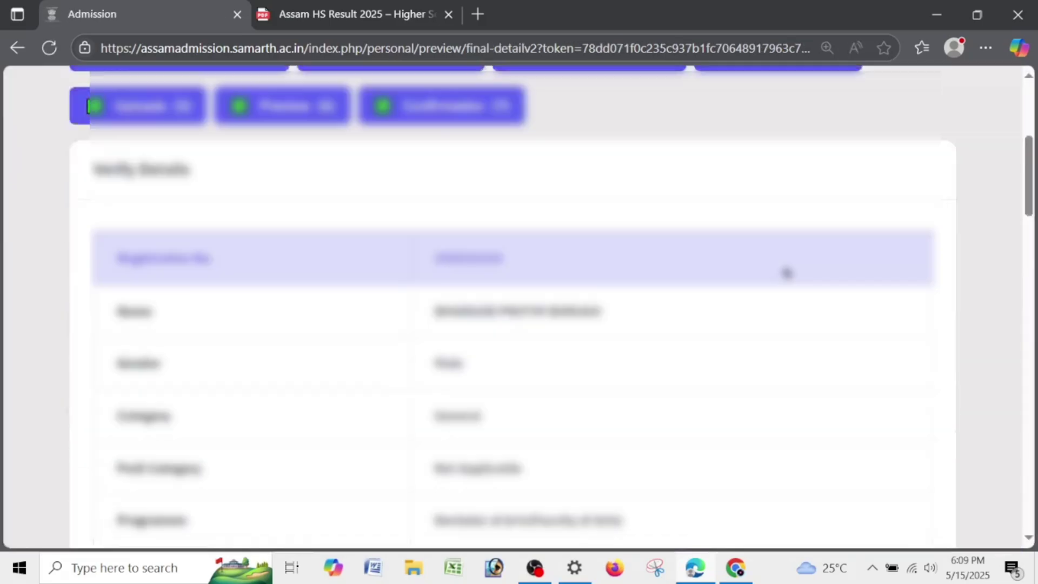
pyautogui.scroll(4, 100, 296)
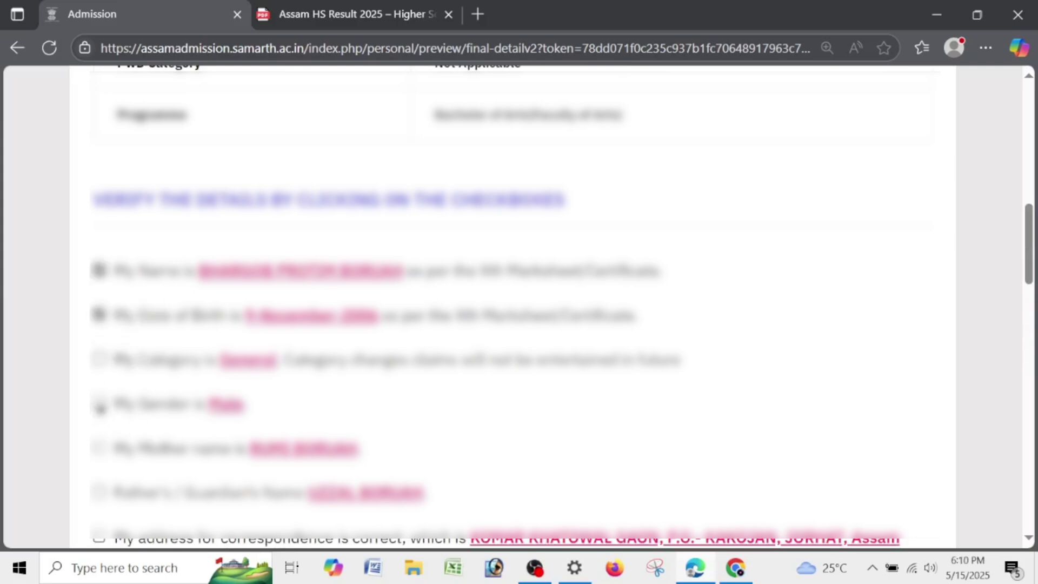
pyautogui.click(99, 403)
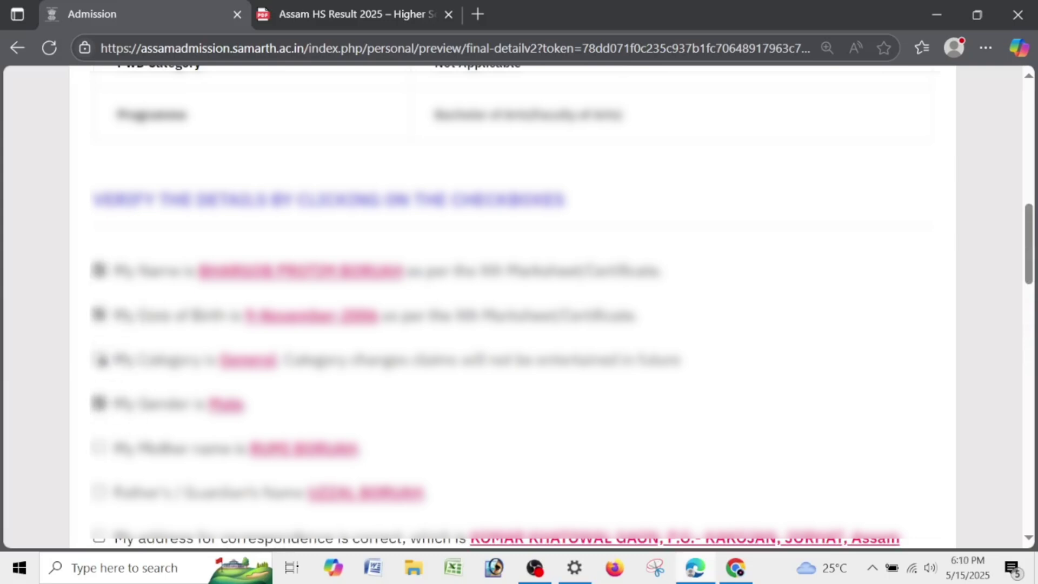
pyautogui.scroll(-5, 126, 402)
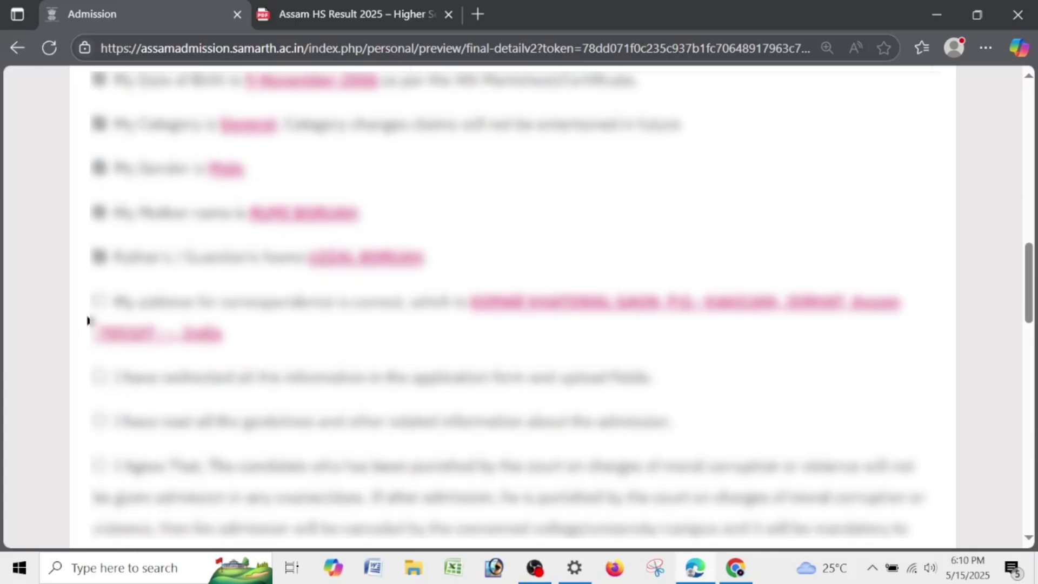